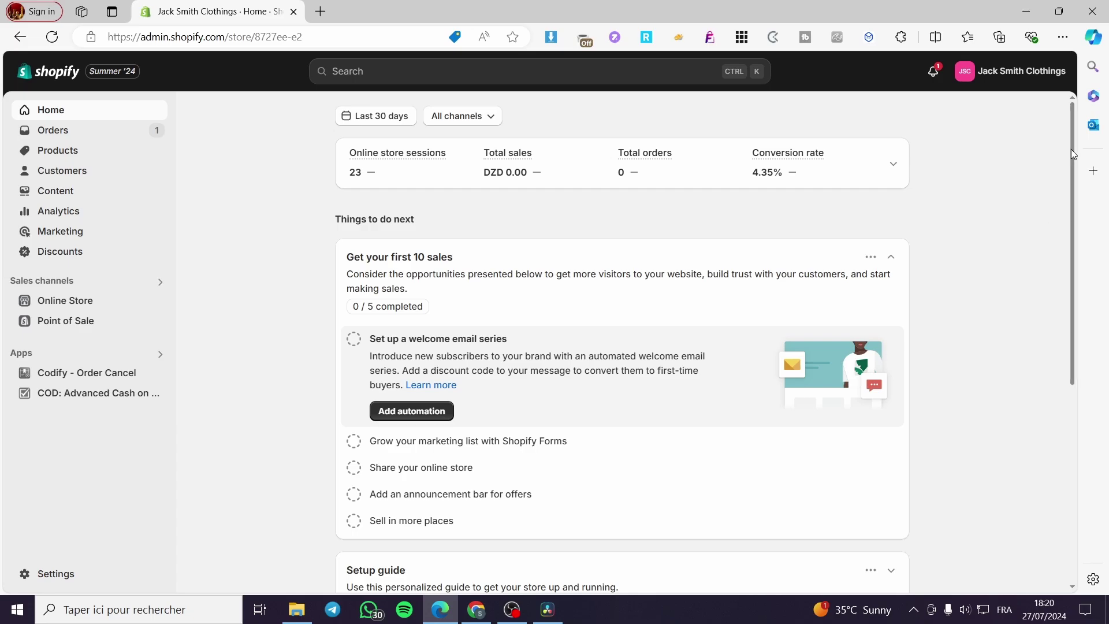
# Step: Open the store settings and view the plan details
pyautogui.moveTo(1071, 153); pyautogui.dragTo(1071, 127)
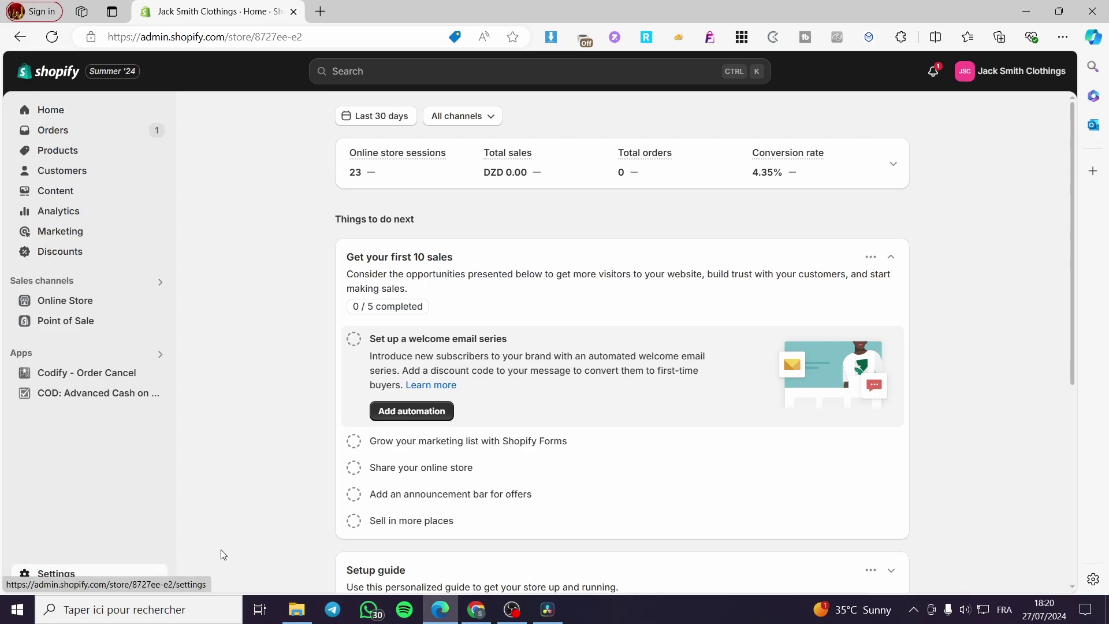
pyautogui.click(62, 513)
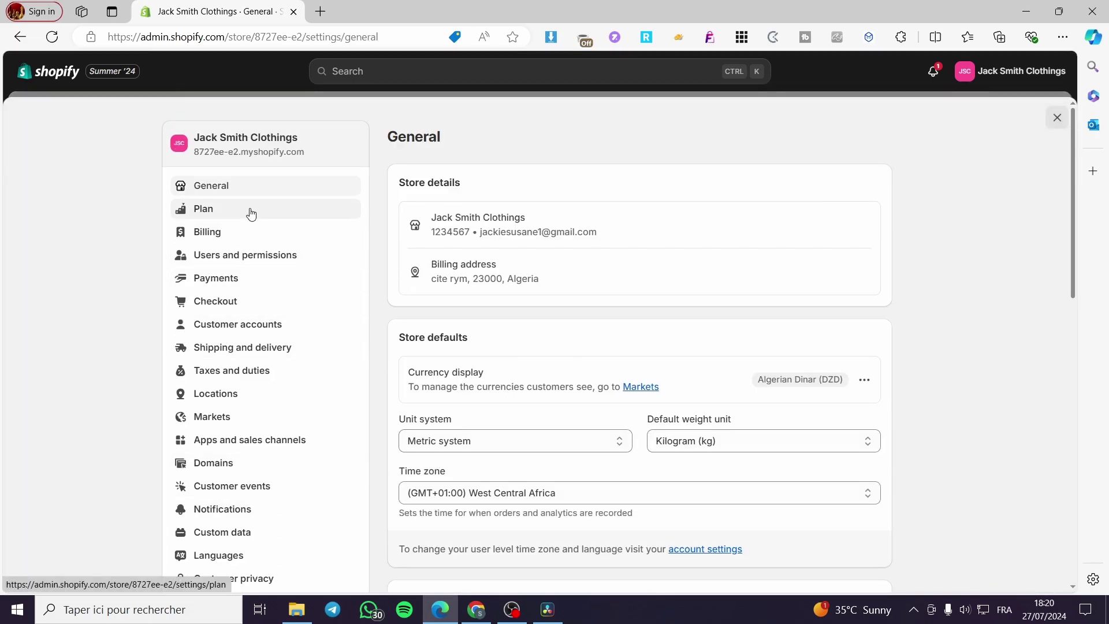
pyautogui.click(249, 213)
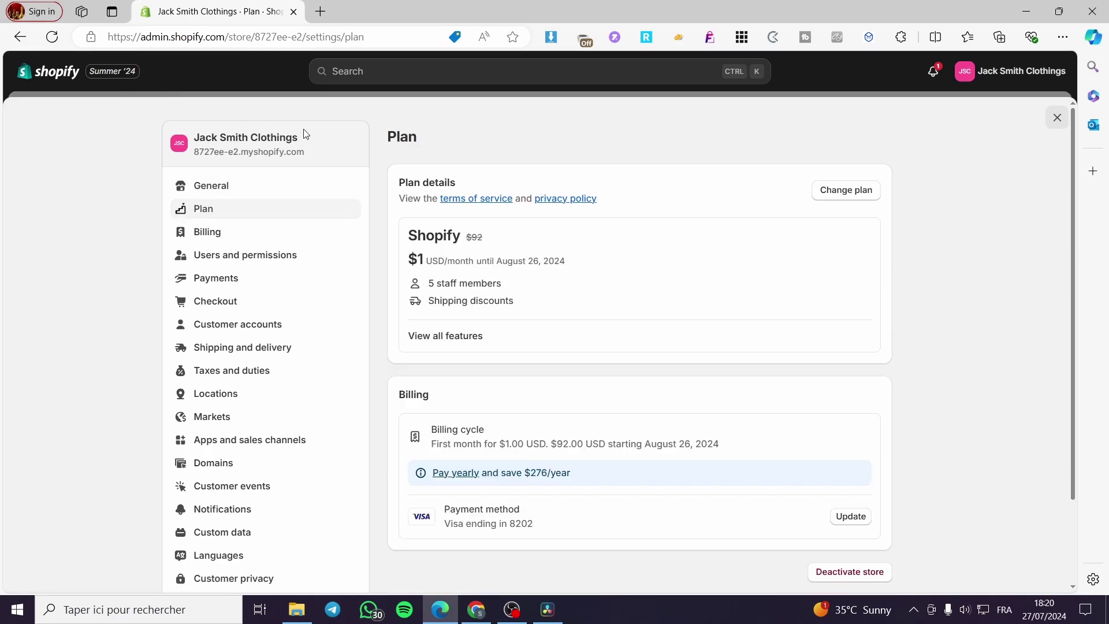
# Step: Return to the dashboard, go to Products and start adding a new product
pyautogui.click(19, 69)
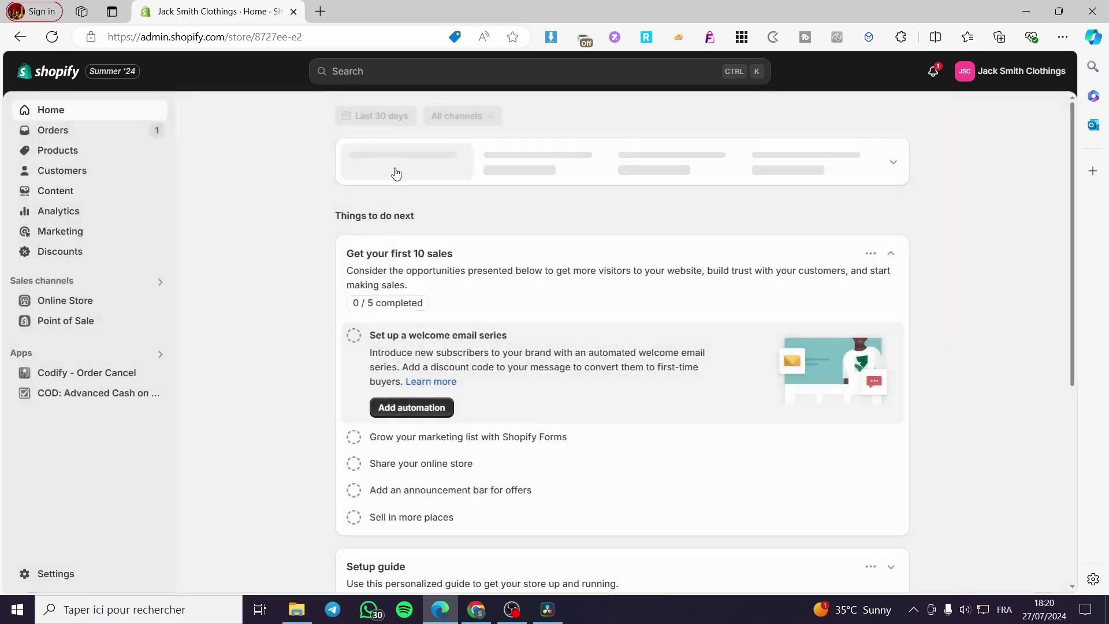
pyautogui.click(70, 150)
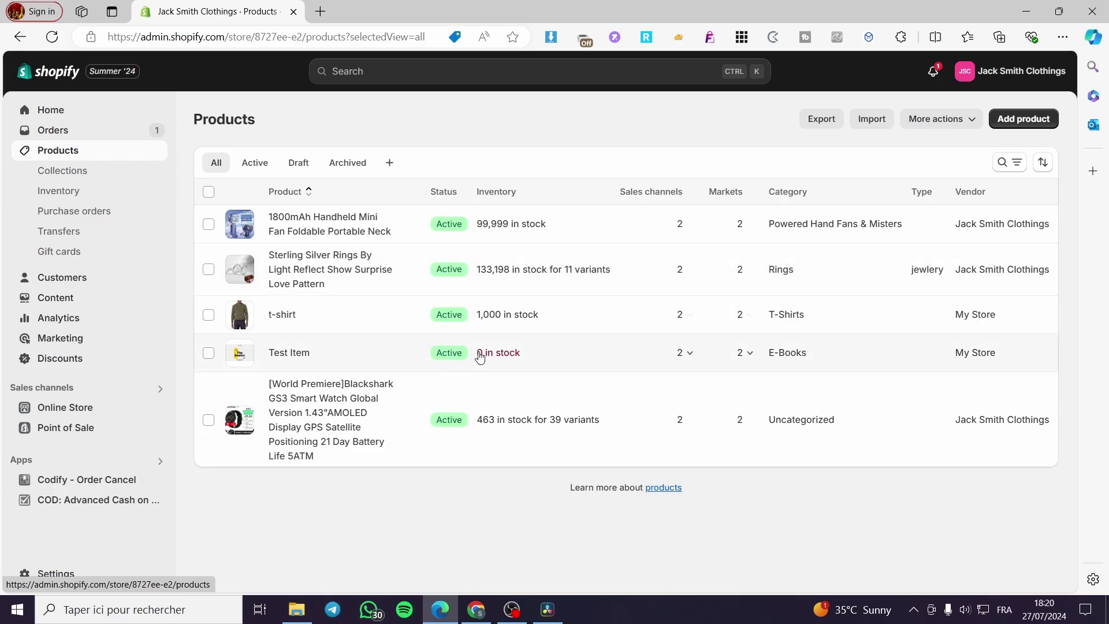
pyautogui.click(1023, 118)
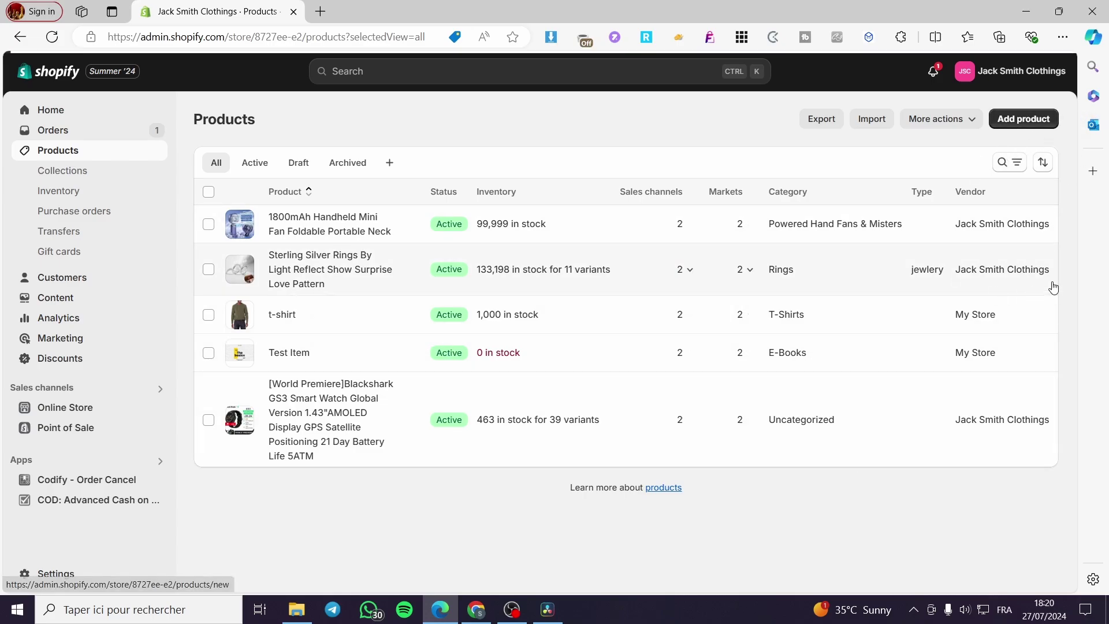
# Step: Title the product 't-shirt for summer and high quality' and copy the title
pyautogui.click(387, 194)
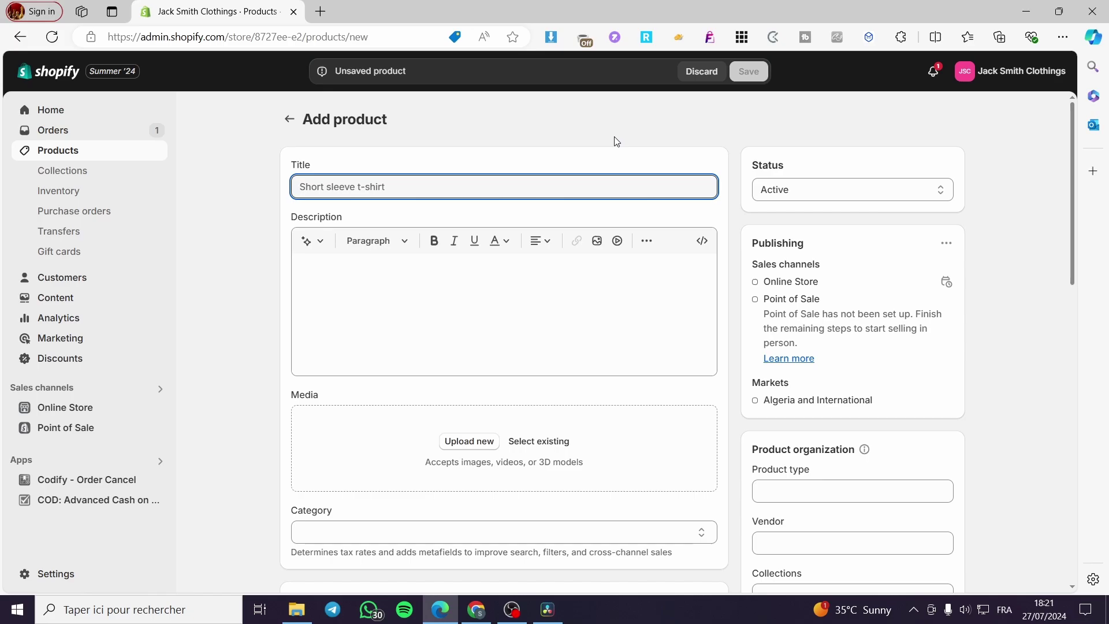
pyautogui.write('t-shirt')
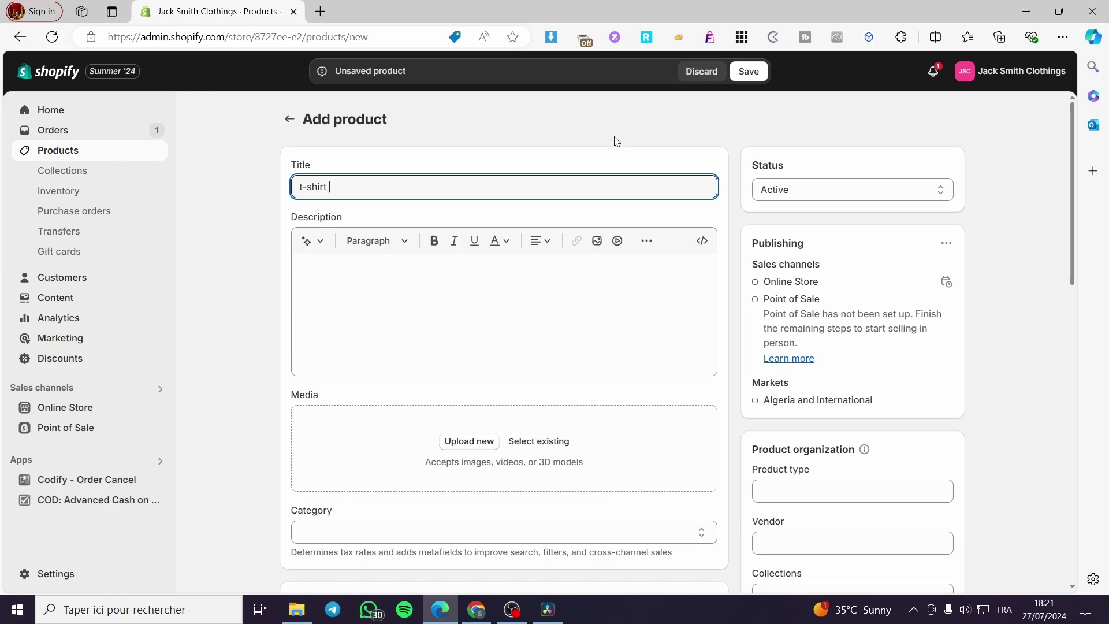
pyautogui.write(' for summer and high quality')
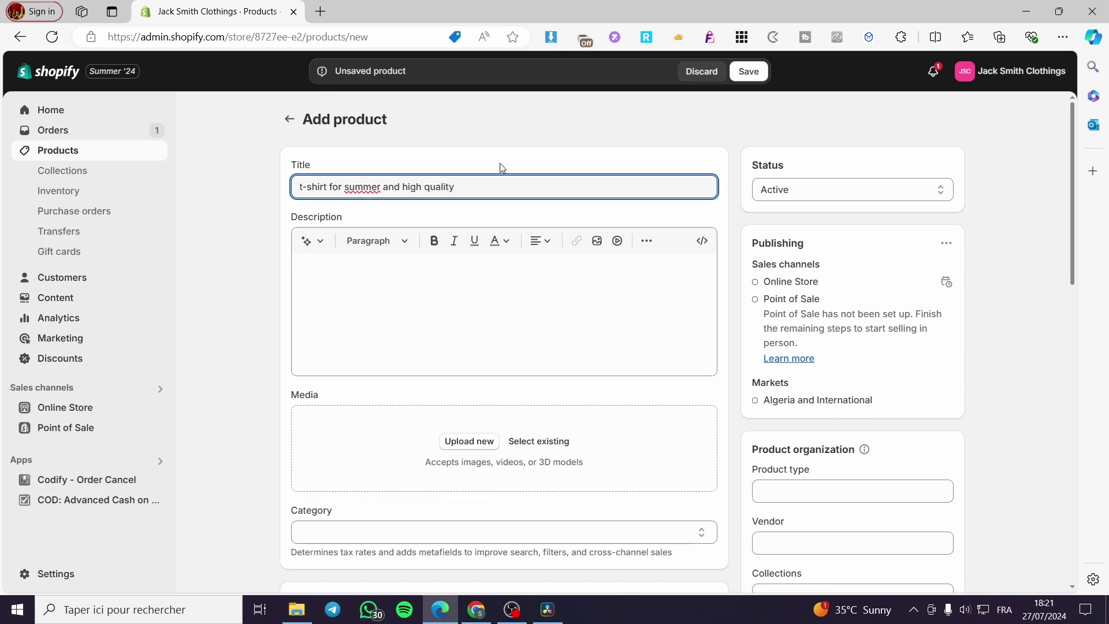
pyautogui.hotkey('ctrl', 'a')
pyautogui.hotkey('ctrl', 'c')
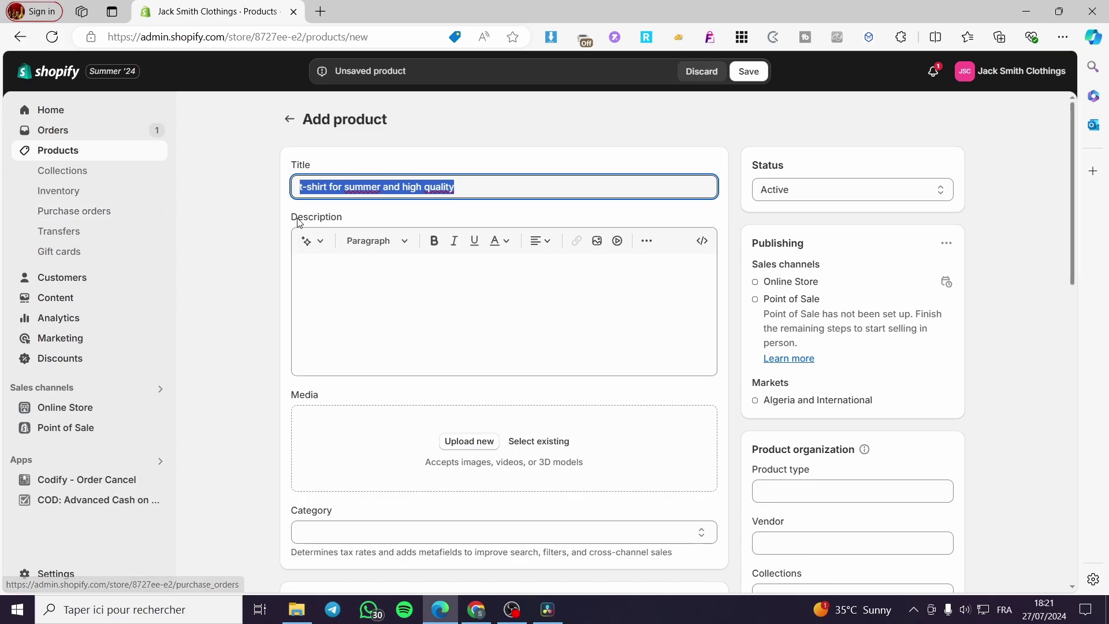
# Step: Generate an AI description from the pasted title keywords and keep it
pyautogui.click(338, 271)
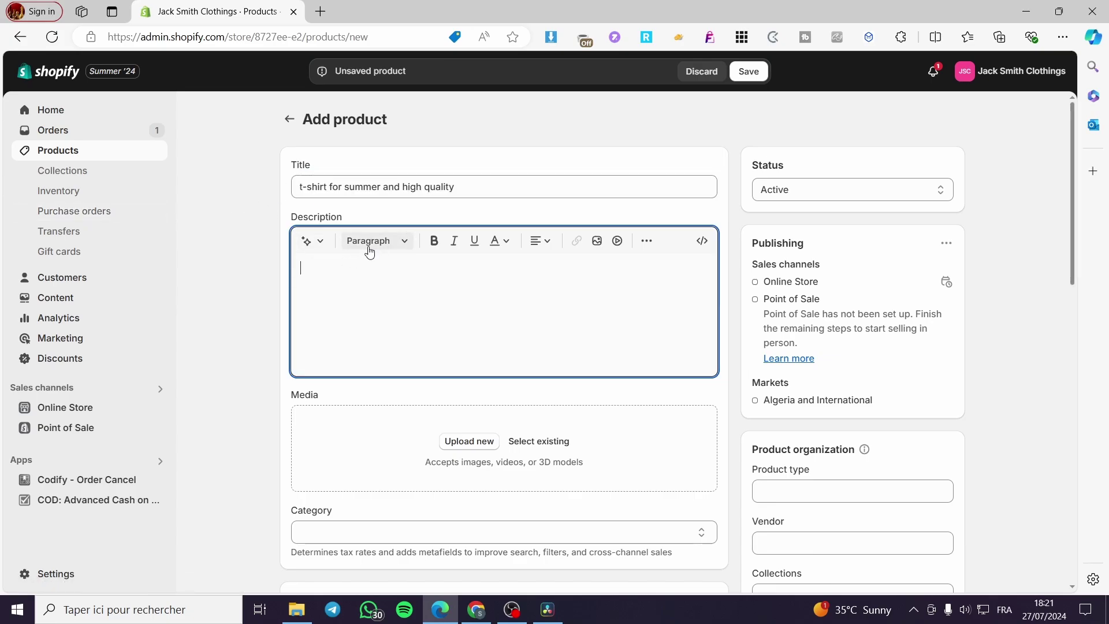
pyautogui.click(312, 240)
pyautogui.hotkey('ctrl', 'v')
pyautogui.click(590, 367)
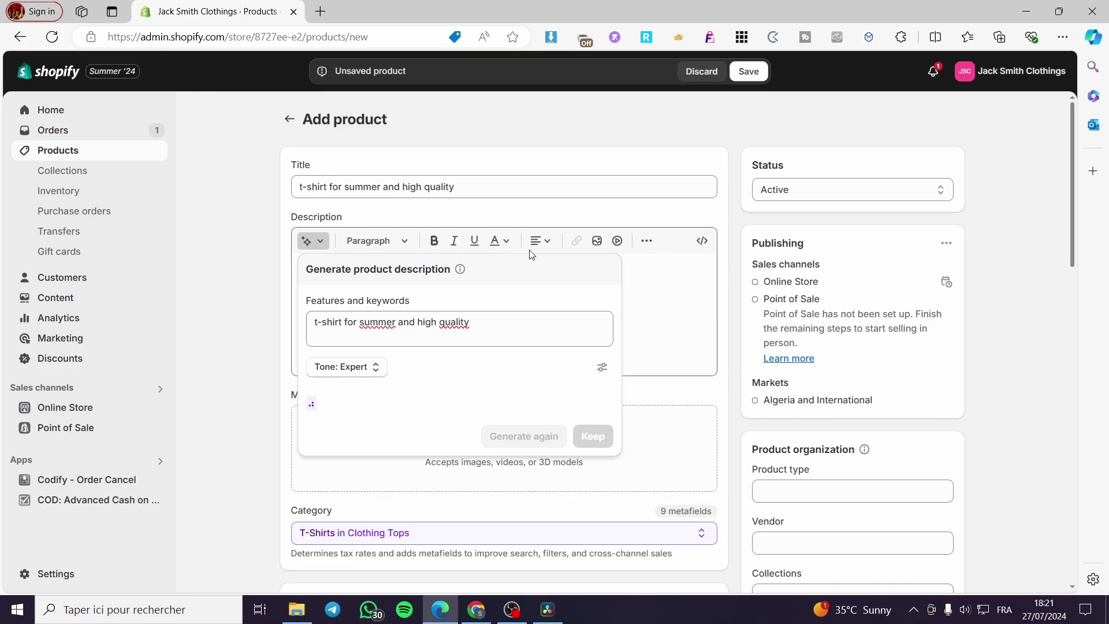
pyautogui.click(593, 491)
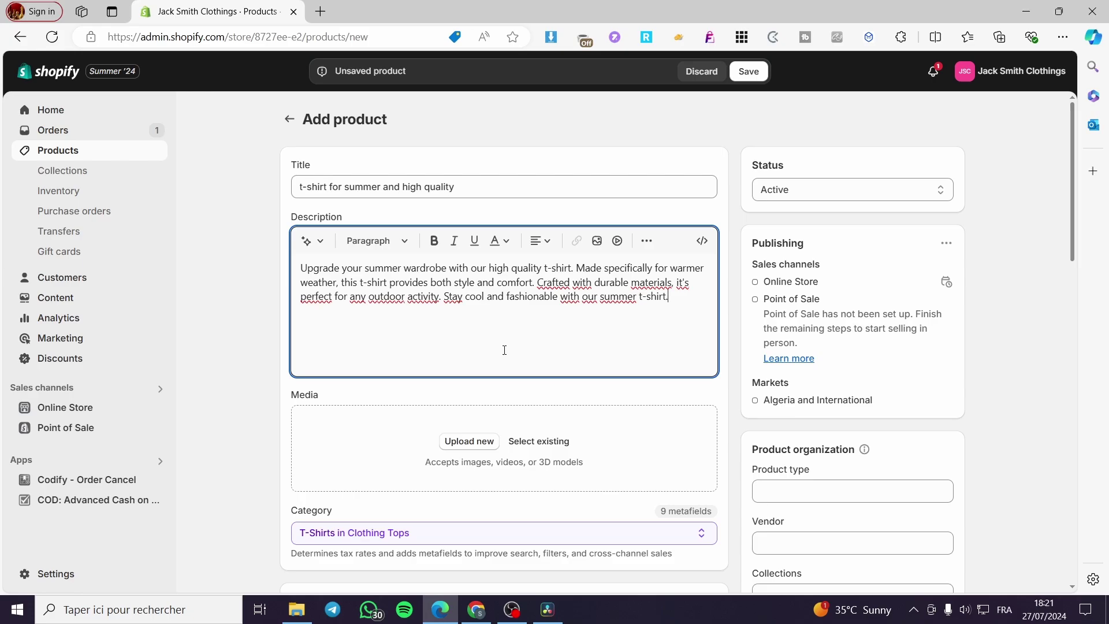
pyautogui.scroll(-1, 504, 350)
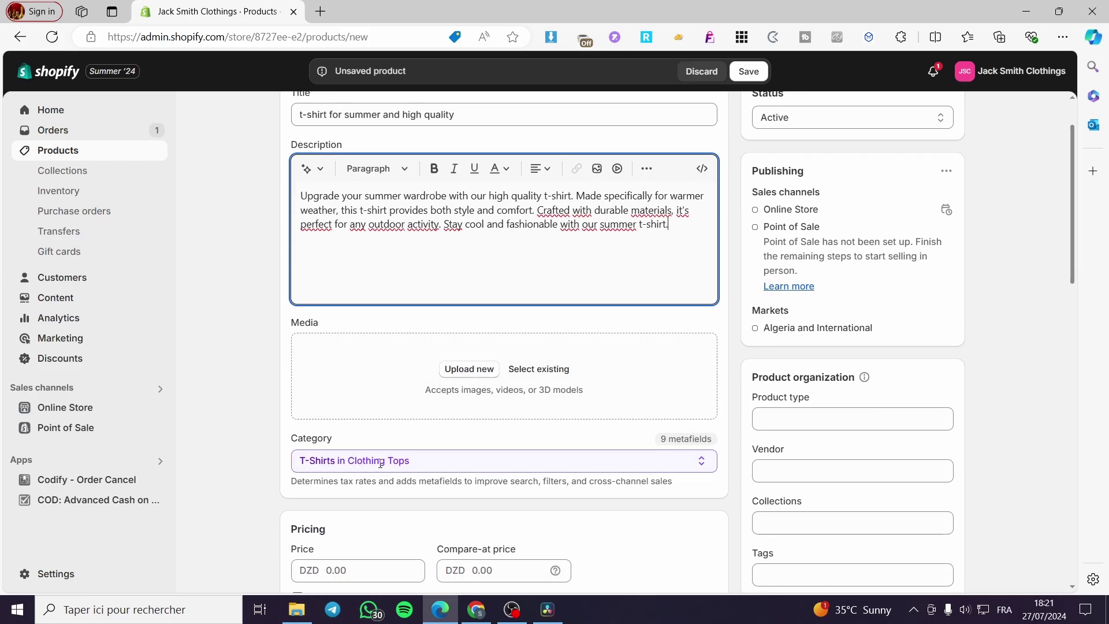
pyautogui.scroll(-6, 405, 465)
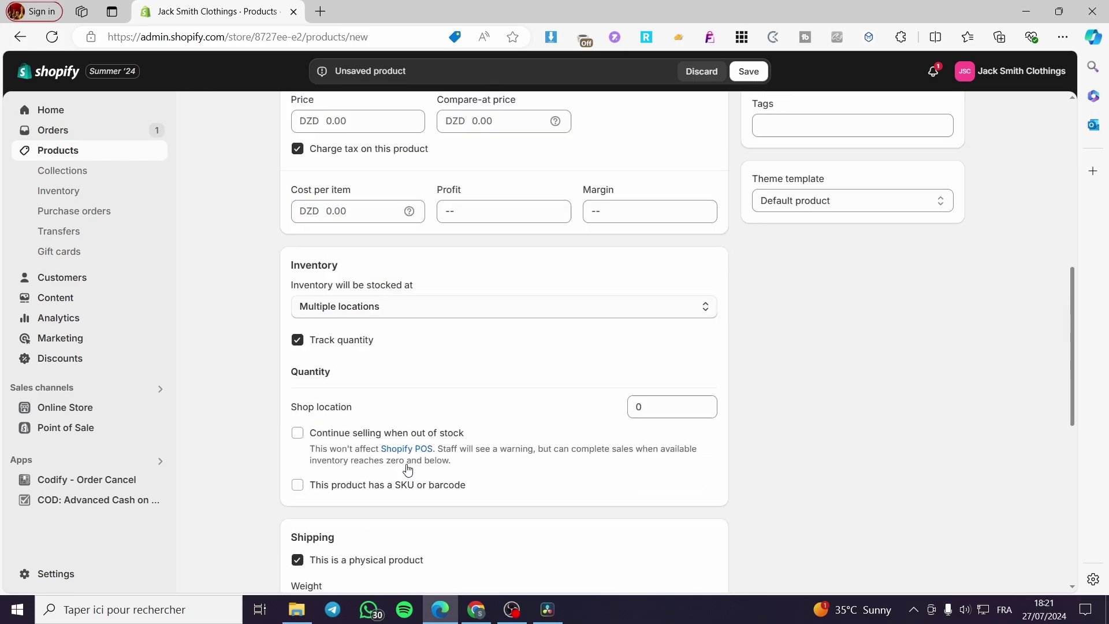
pyautogui.scroll(7, 406, 466)
pyautogui.click(457, 448)
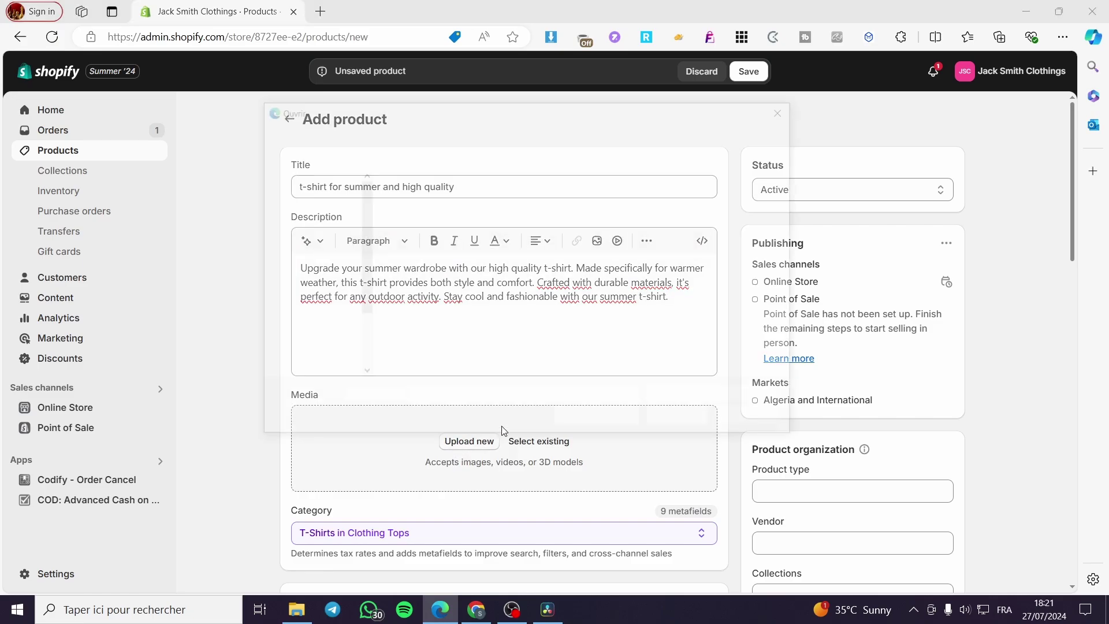
pyautogui.click(323, 303)
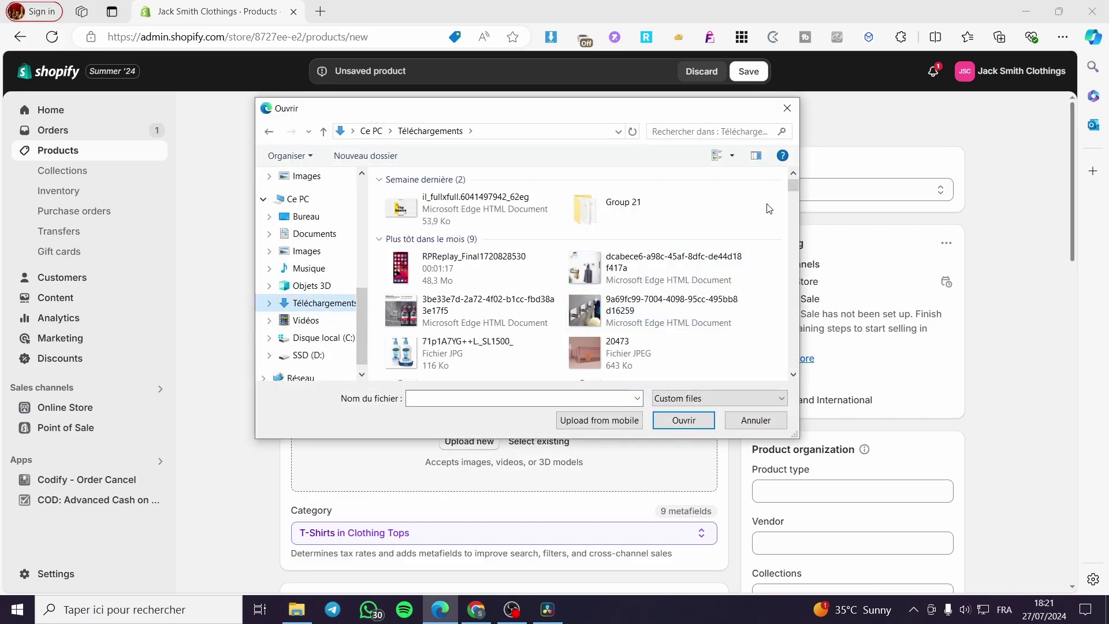
pyautogui.moveTo(795, 187); pyautogui.dragTo(795, 227)
pyautogui.scroll(-10, 771, 250)
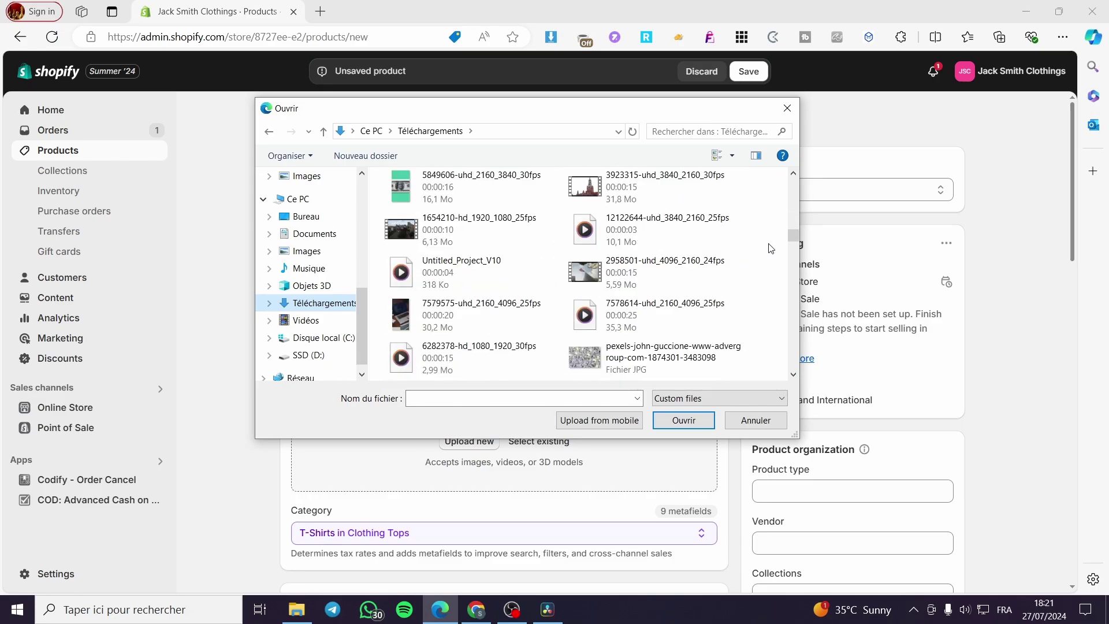
pyautogui.scroll(5, 770, 248)
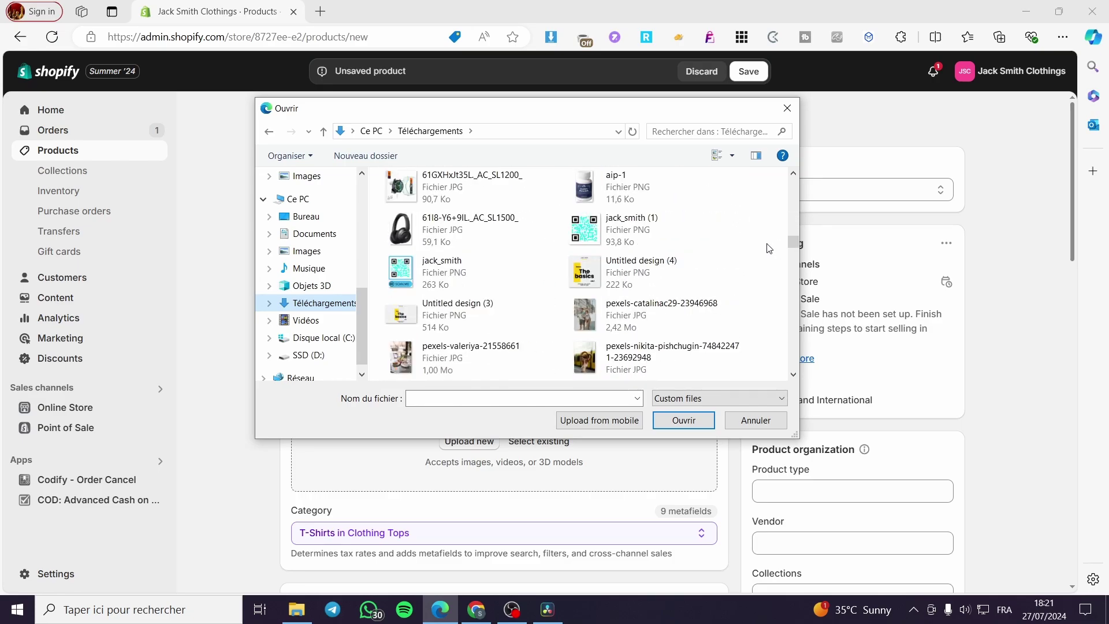
pyautogui.scroll(-6, 769, 248)
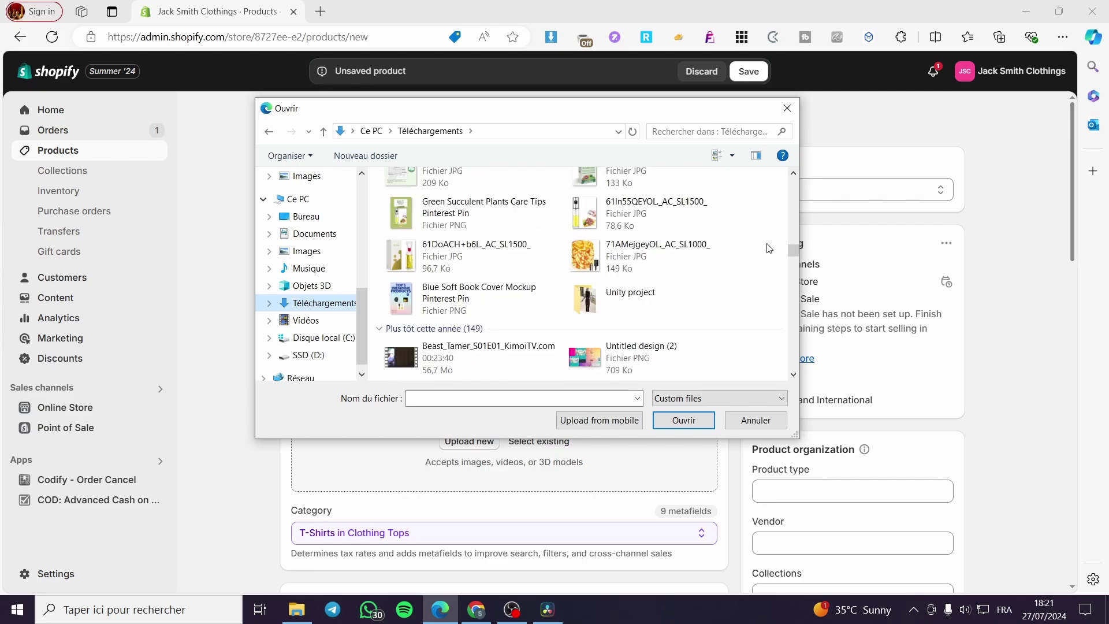
pyautogui.scroll(-6, 770, 248)
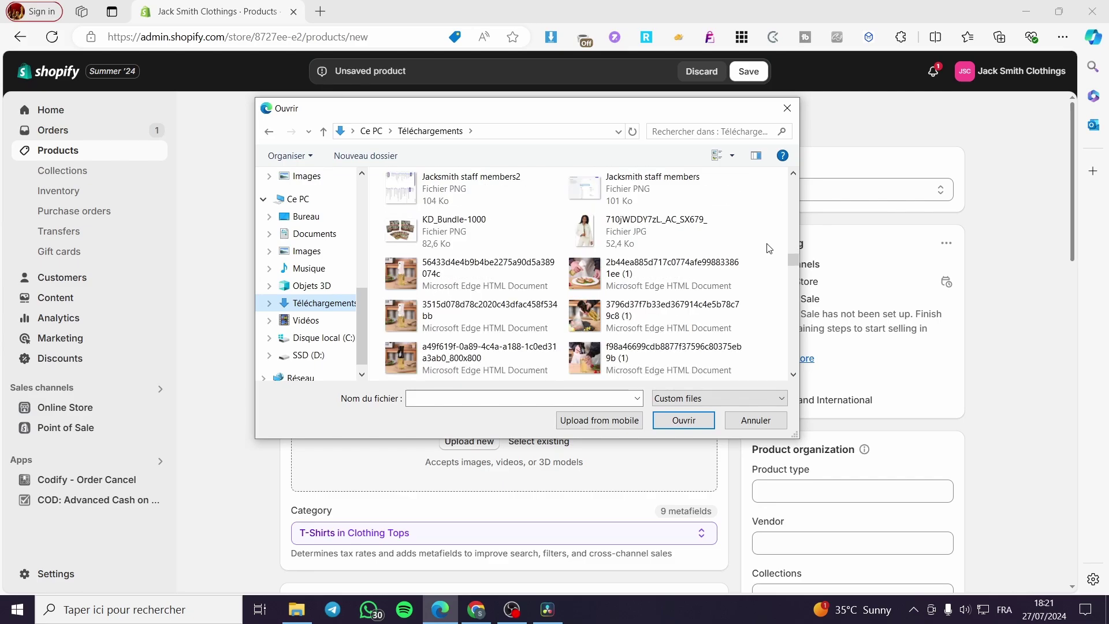
pyautogui.scroll(-8, 770, 248)
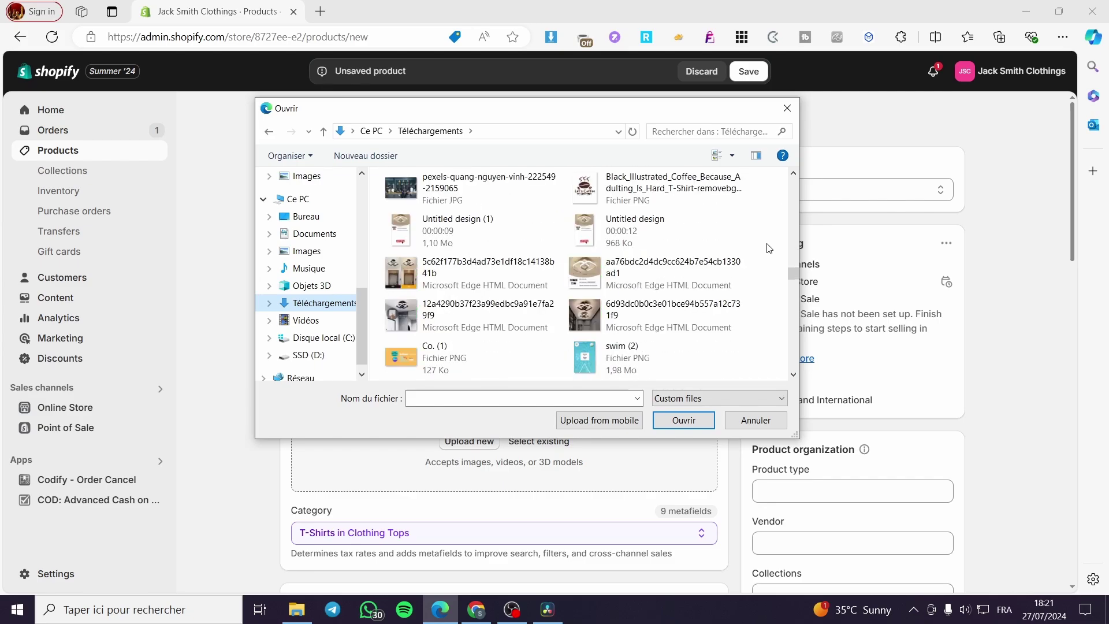
pyautogui.doubleClick(618, 326)
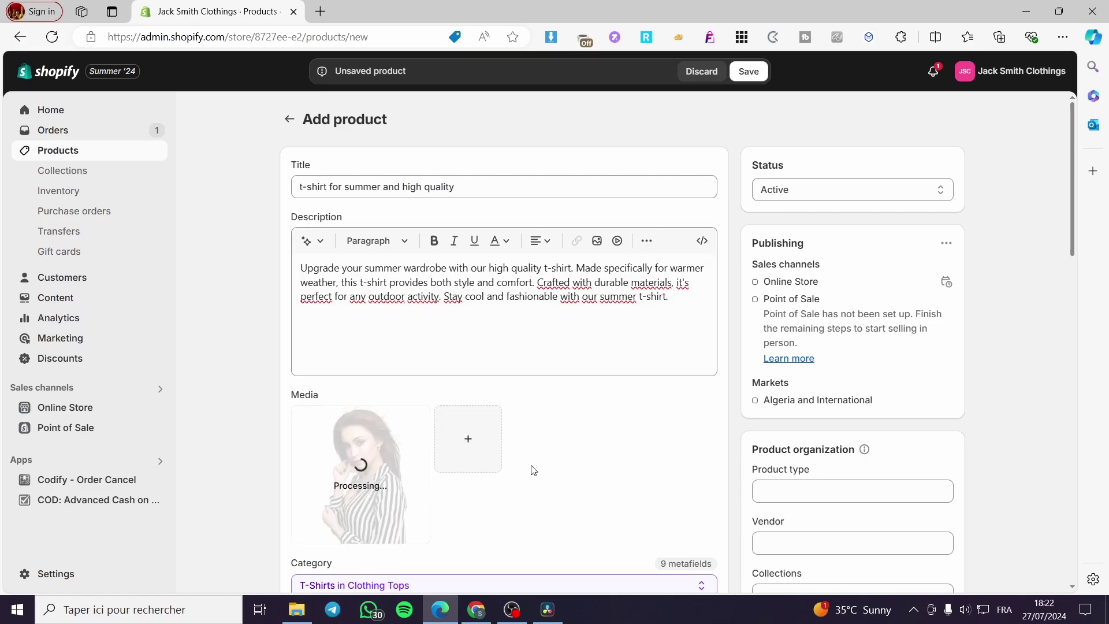
pyautogui.click(303, 417)
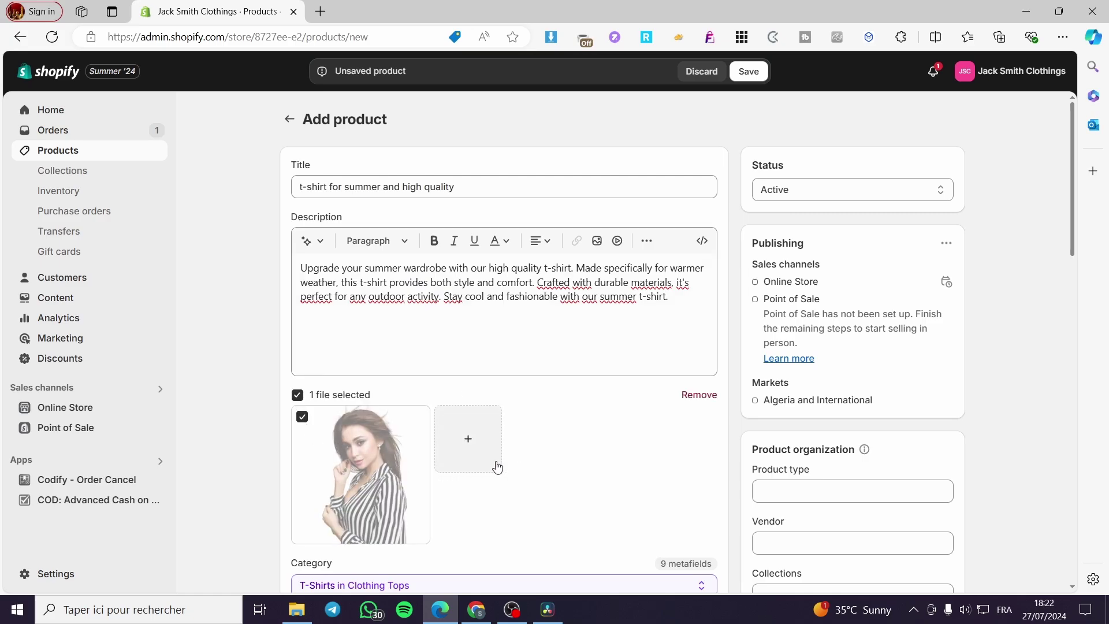
pyautogui.click(683, 394)
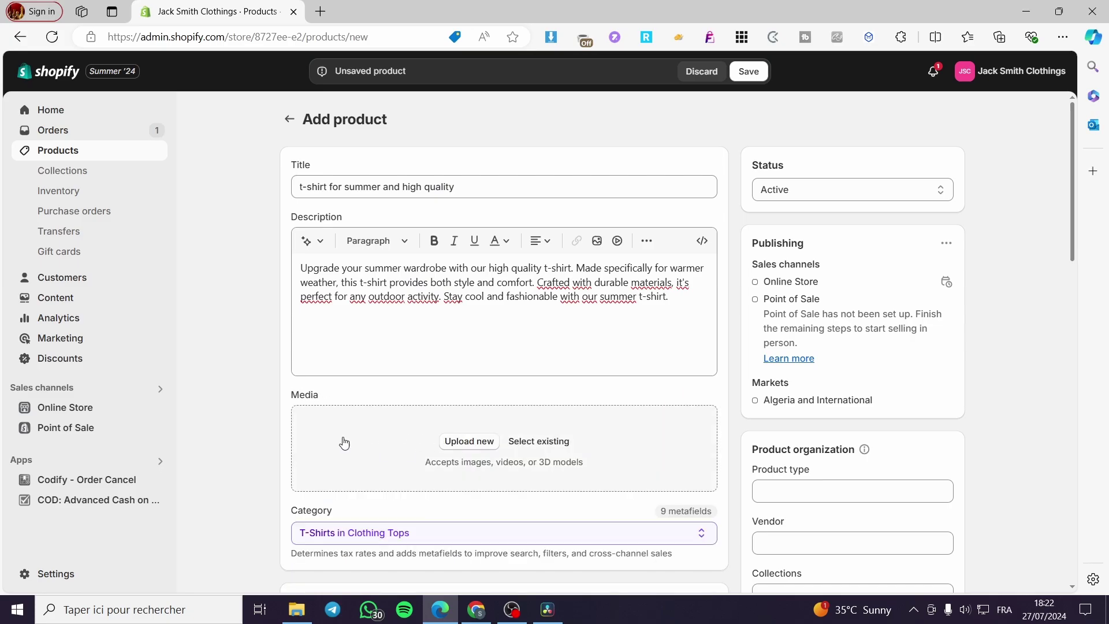
# Step: Upload image 81gMgZEFxXL._AC_SX569_, a navy long-sleeved shirt, to the product media
pyautogui.click(463, 440)
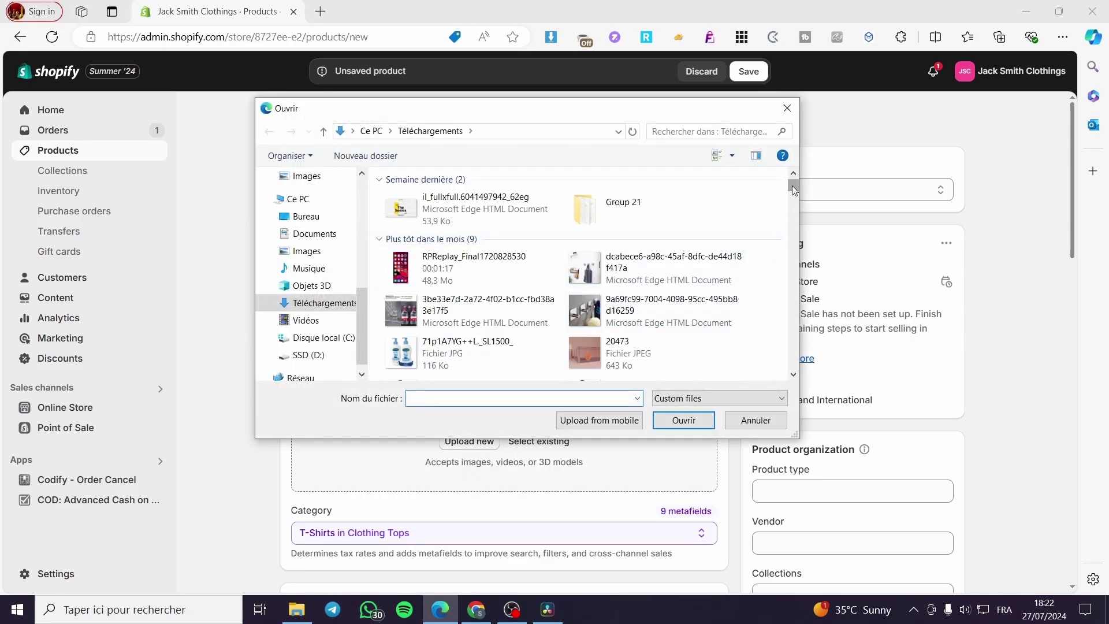
pyautogui.moveTo(793, 185); pyautogui.dragTo(802, 304)
pyautogui.scroll(2, 587, 322)
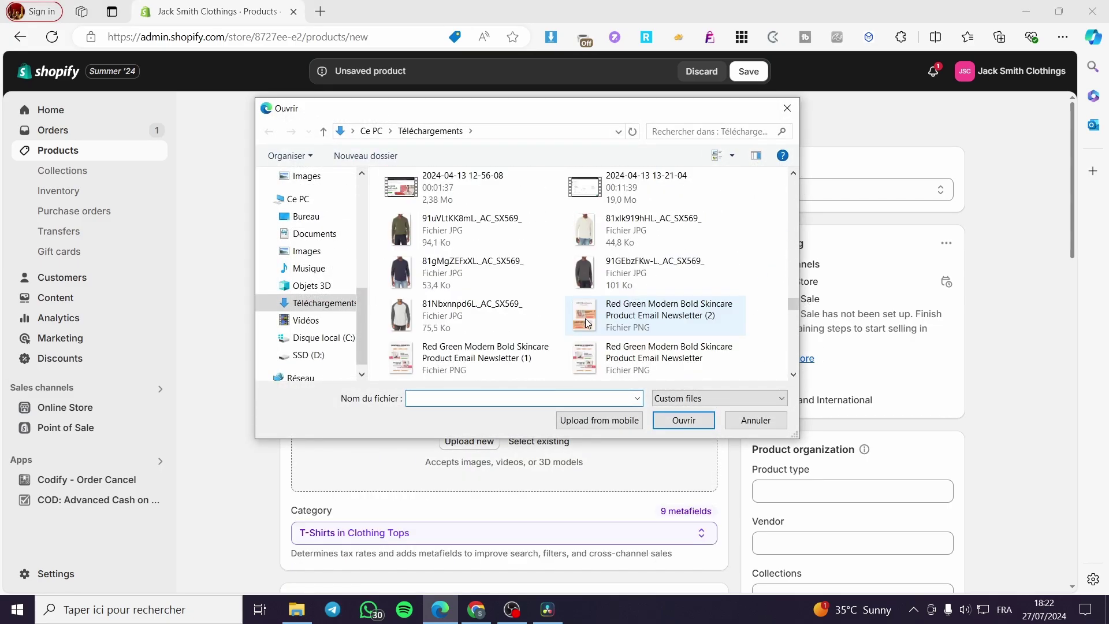
pyautogui.doubleClick(450, 278)
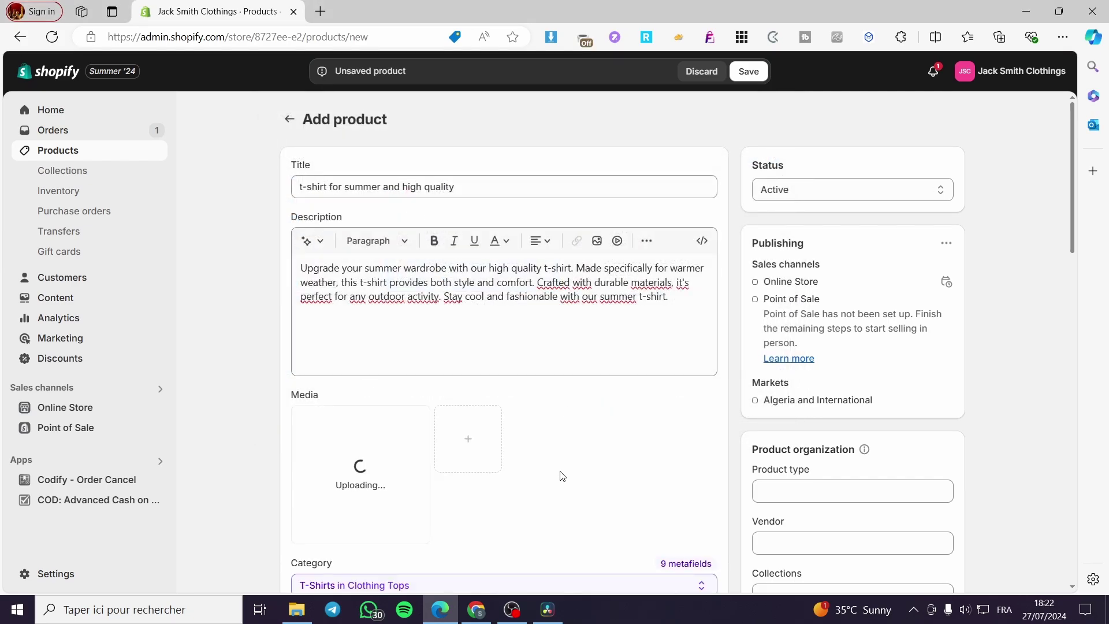
pyautogui.scroll(-3, 504, 428)
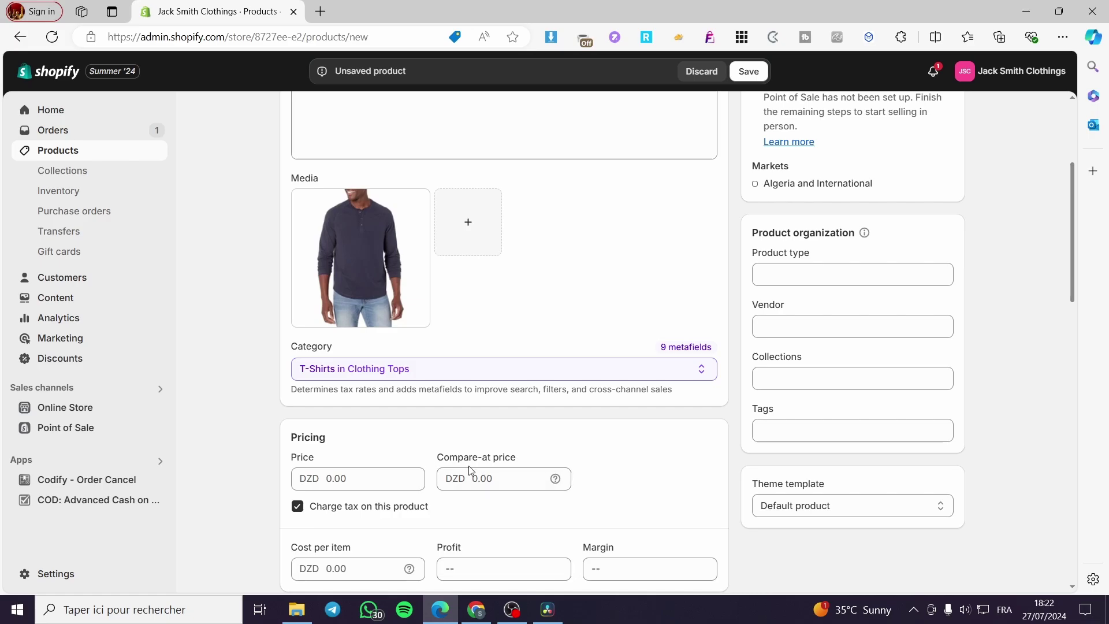
# Step: Set the price to 250.00 DZD and the compare-at price to 450.00 DZD
pyautogui.click(382, 479)
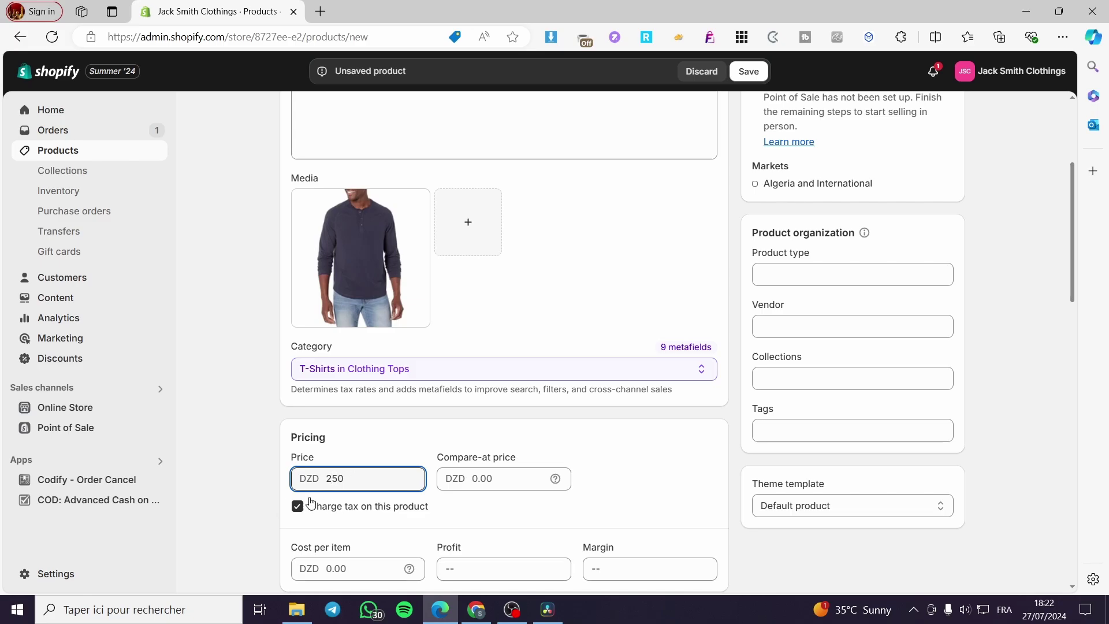
pyautogui.click(369, 523)
pyautogui.doubleClick(341, 479)
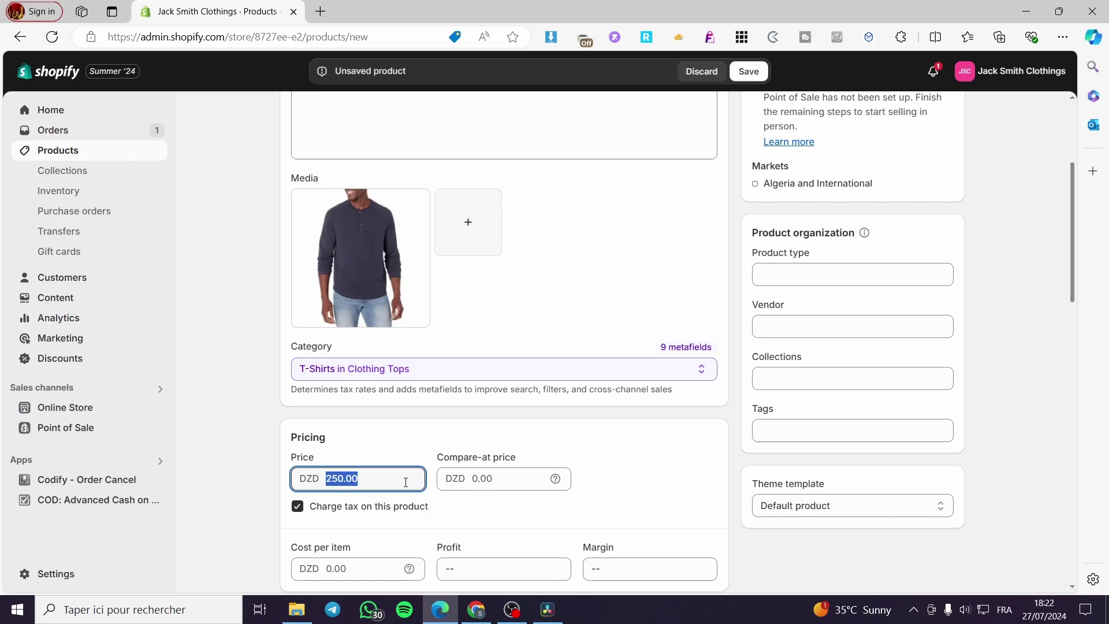
pyautogui.click(482, 480)
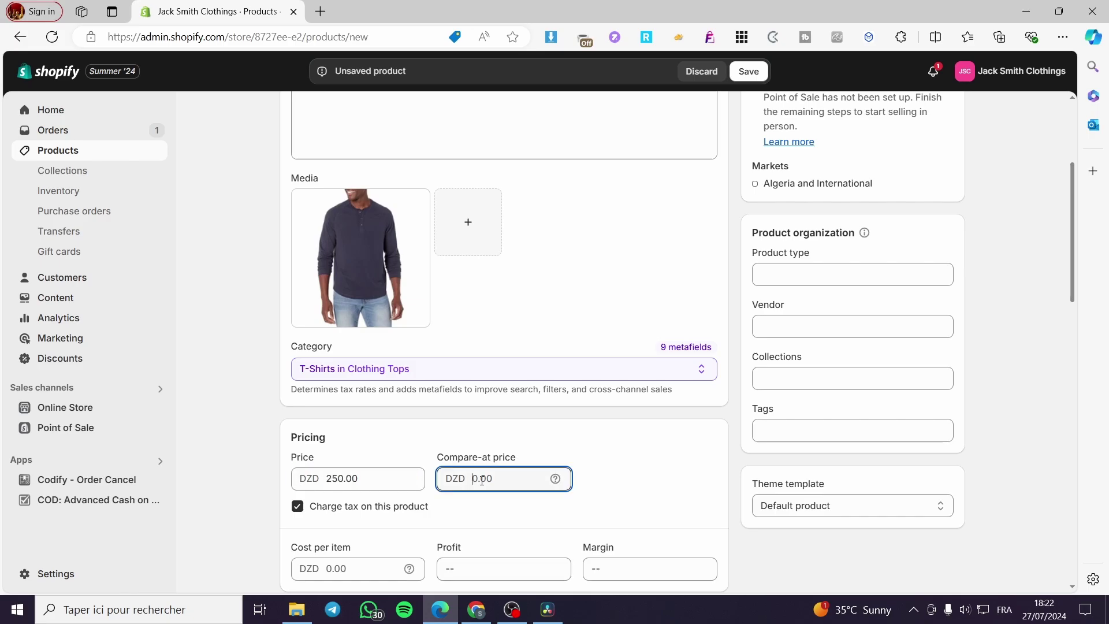
pyautogui.write('450')
pyautogui.click(630, 465)
# Step: Set the Shop location stock quantity to 999
pyautogui.scroll(-3, 612, 485)
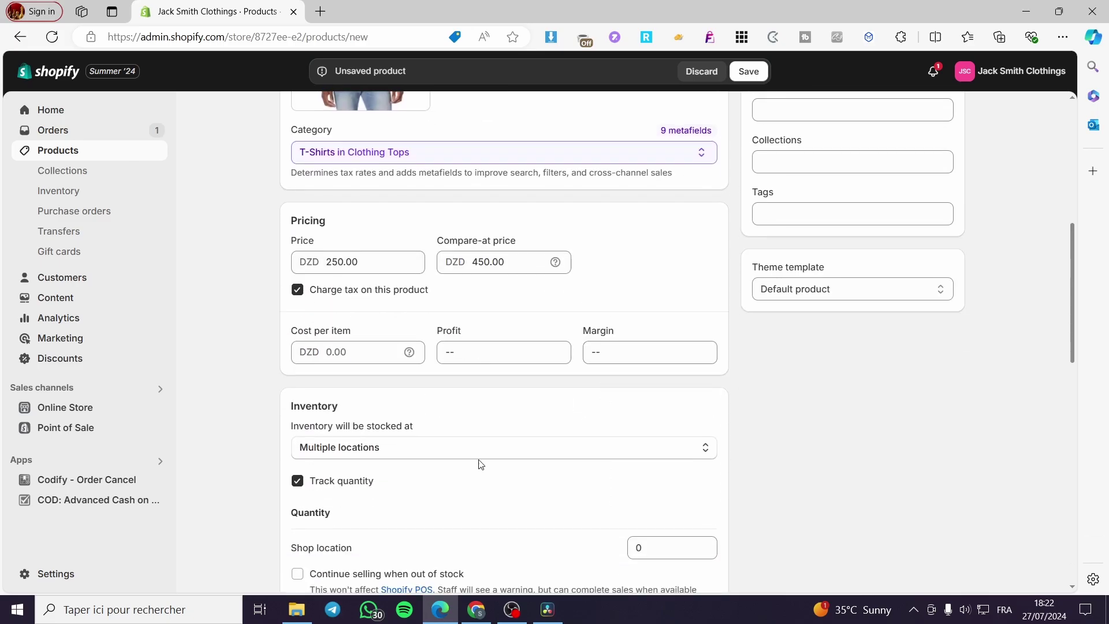
pyautogui.doubleClick(676, 546)
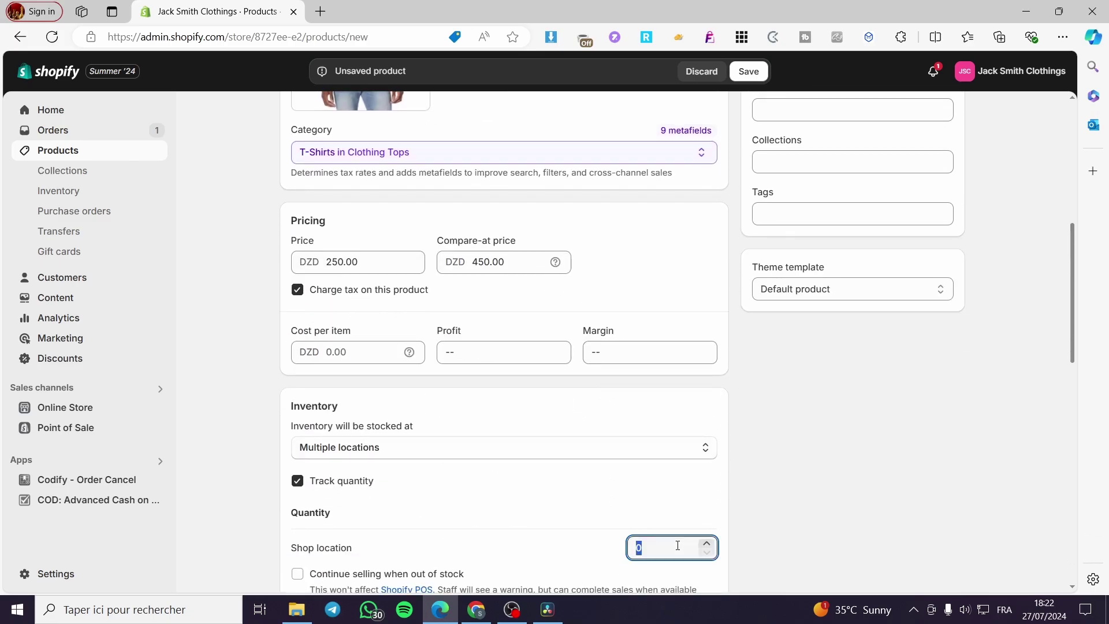
pyautogui.write('999')
pyautogui.click(805, 511)
pyautogui.scroll(-3, 795, 513)
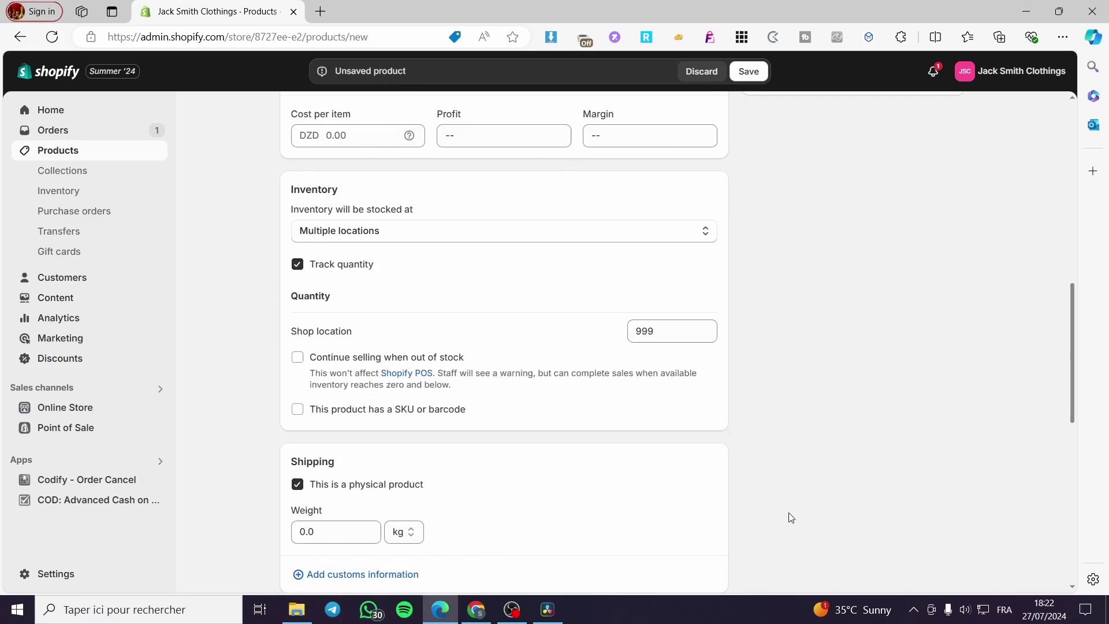
# Step: Enable selling when out of stock and set the shipping weight to 0.2 kg
pyautogui.click(393, 364)
pyautogui.scroll(-2, 487, 437)
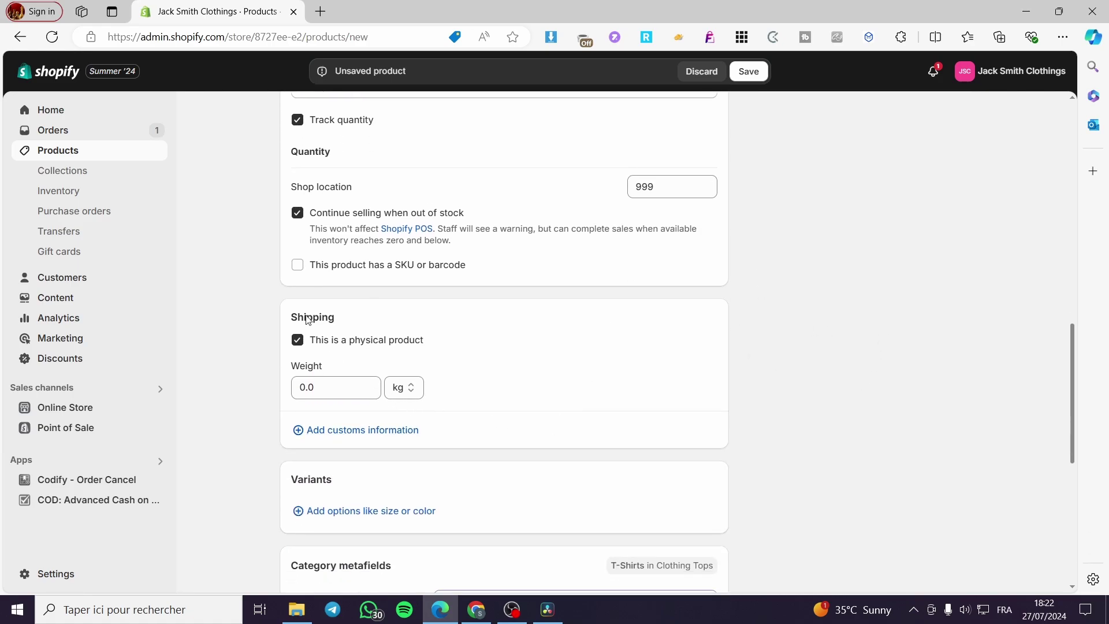
pyautogui.click(347, 395)
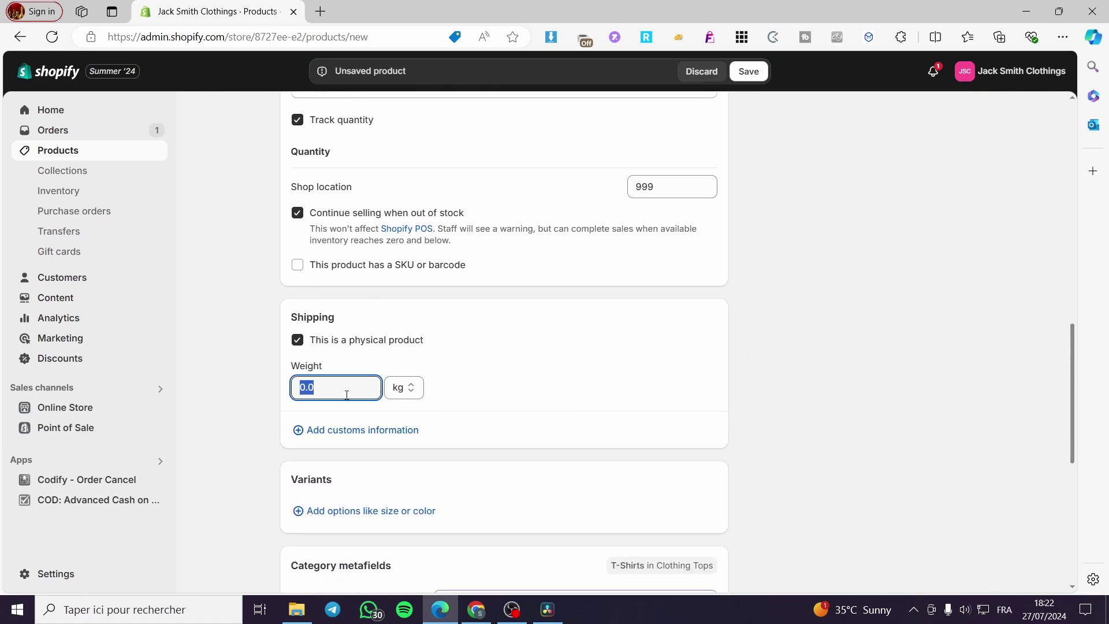
pyautogui.write('0')
pyautogui.click(831, 352)
pyautogui.scroll(-4, 646, 413)
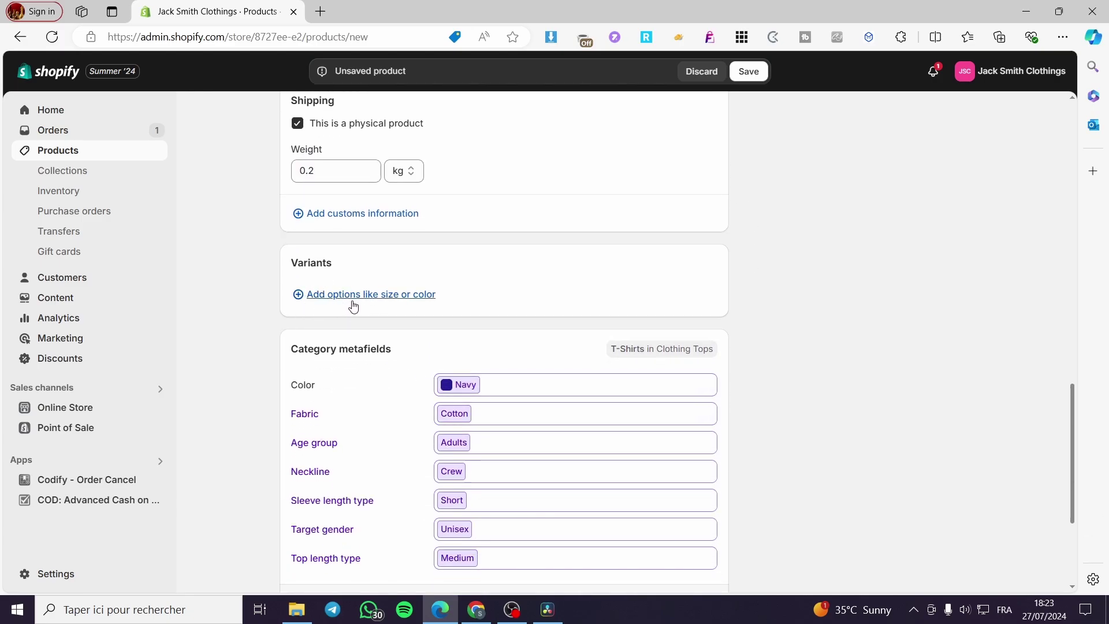
pyautogui.scroll(-4, 1007, 445)
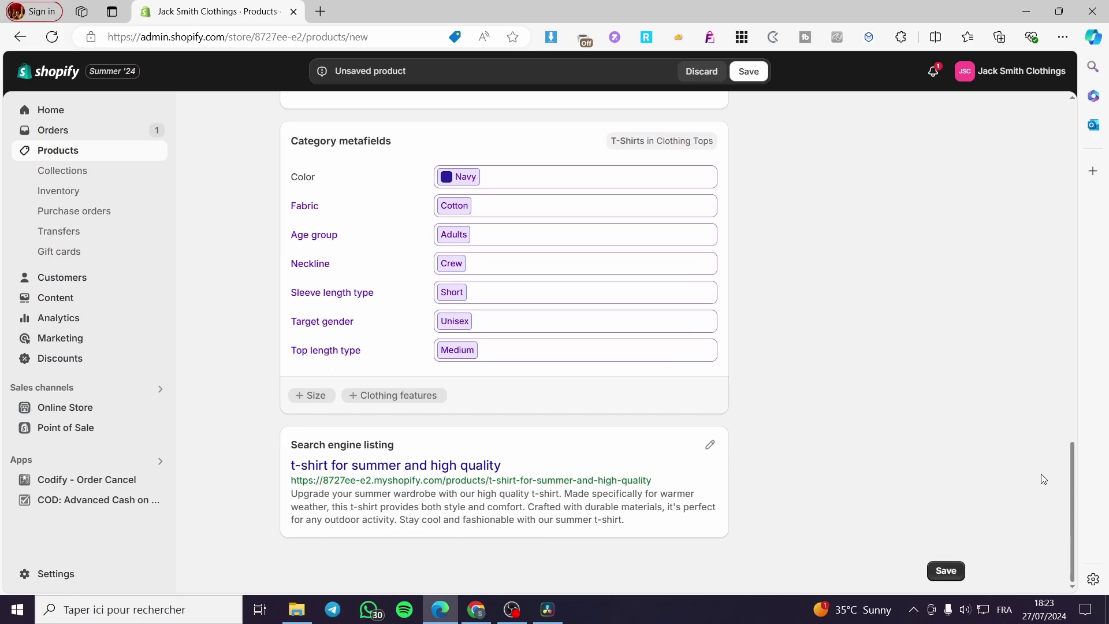
# Step: Set the product type to 'shirt' and save the new product with Ctrl+S
pyautogui.moveTo(1071, 477); pyautogui.dragTo(1074, 188)
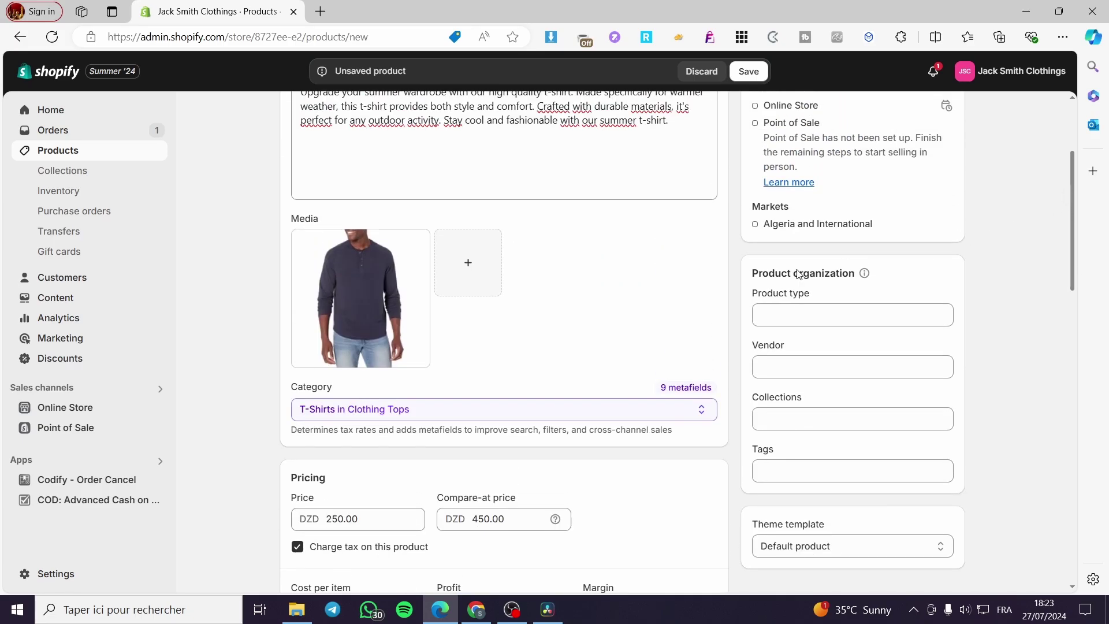
pyautogui.click(792, 314)
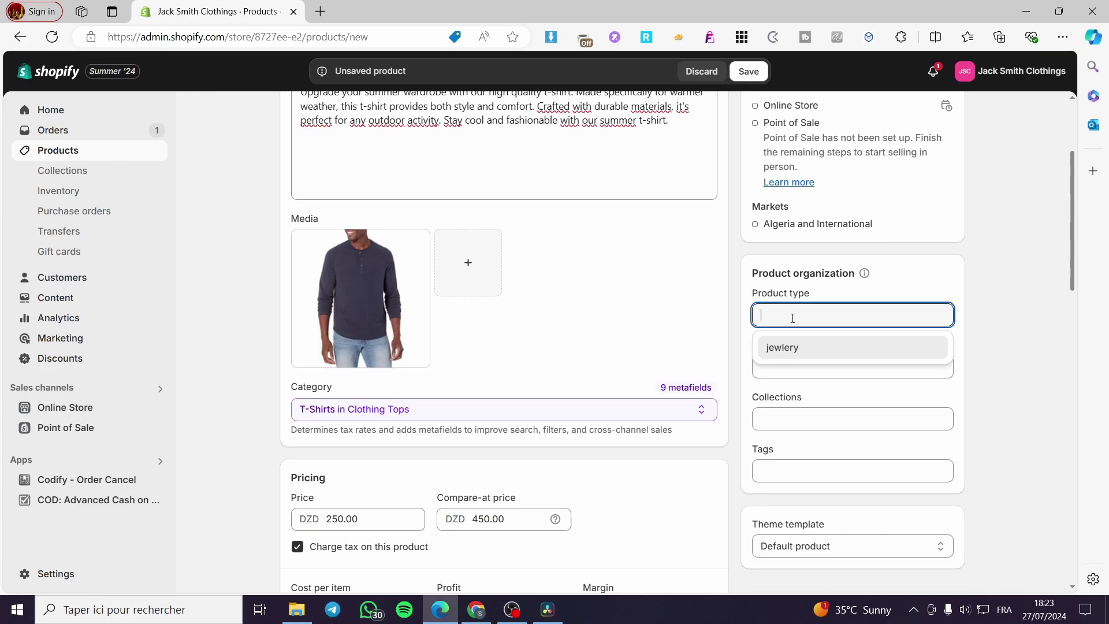
pyautogui.write('shirt')
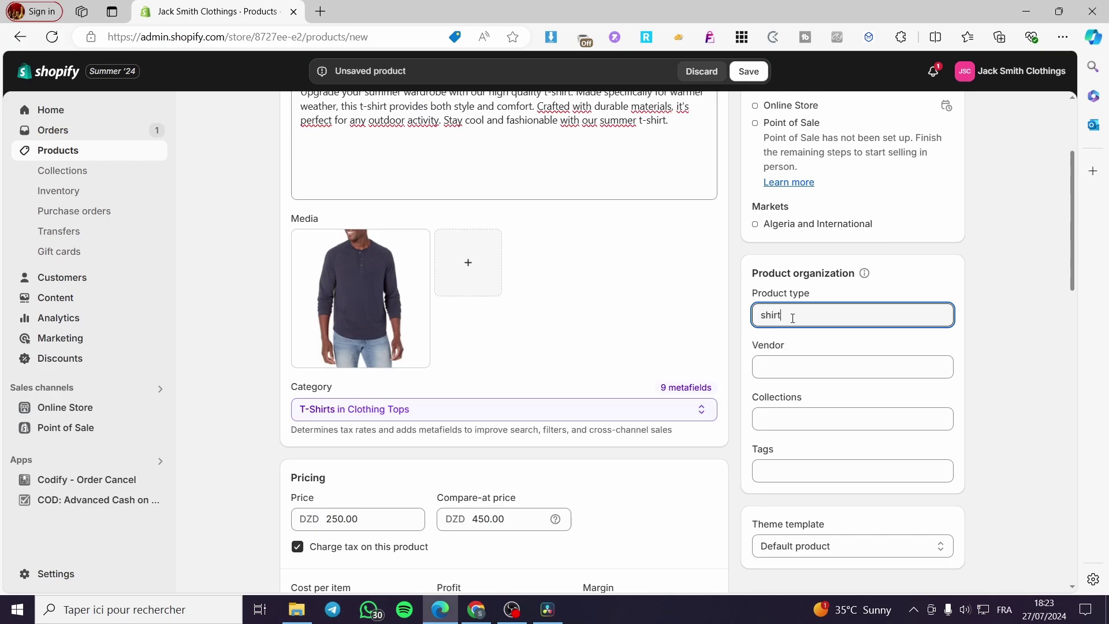
pyautogui.hotkey('ctrl', 's')
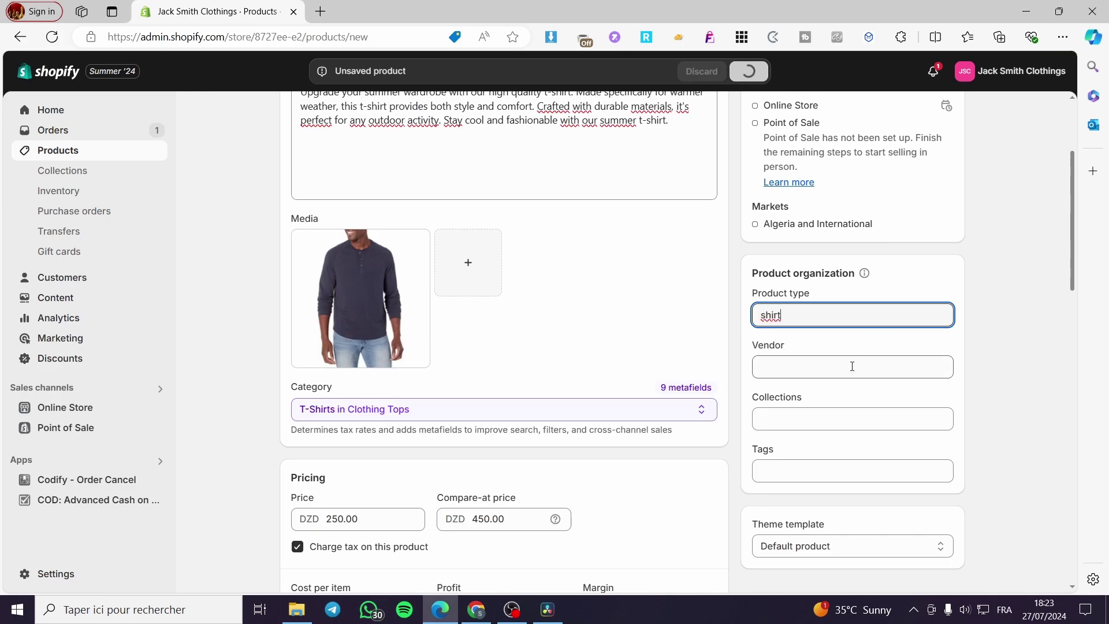
pyautogui.click(849, 418)
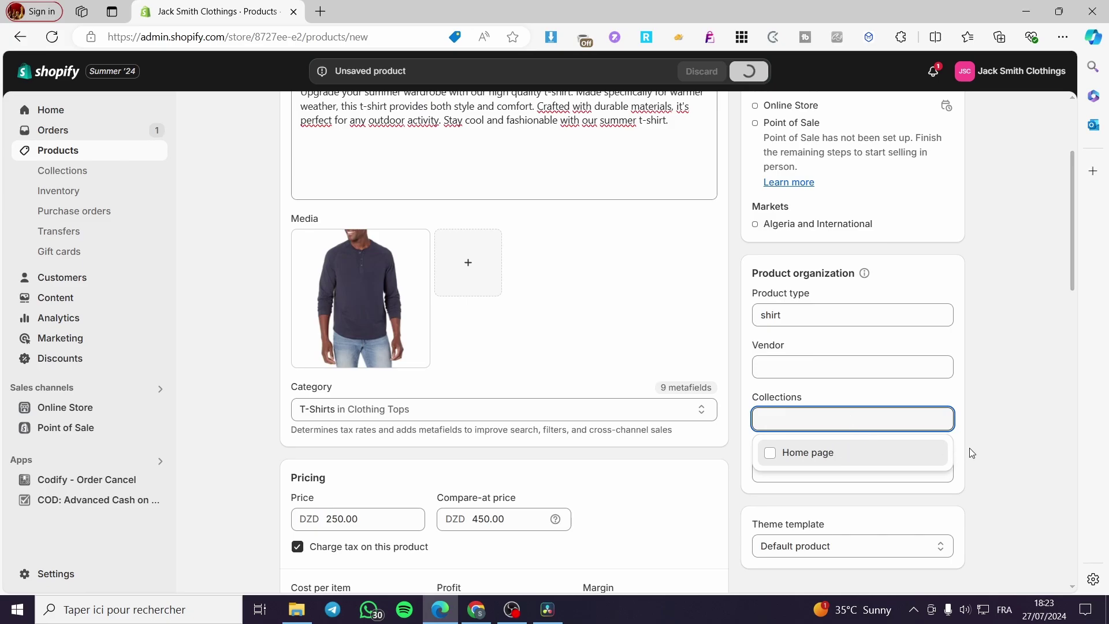
# Step: Add the tags shirt, summer and outfit to the t-shirt and save
pyautogui.click(797, 469)
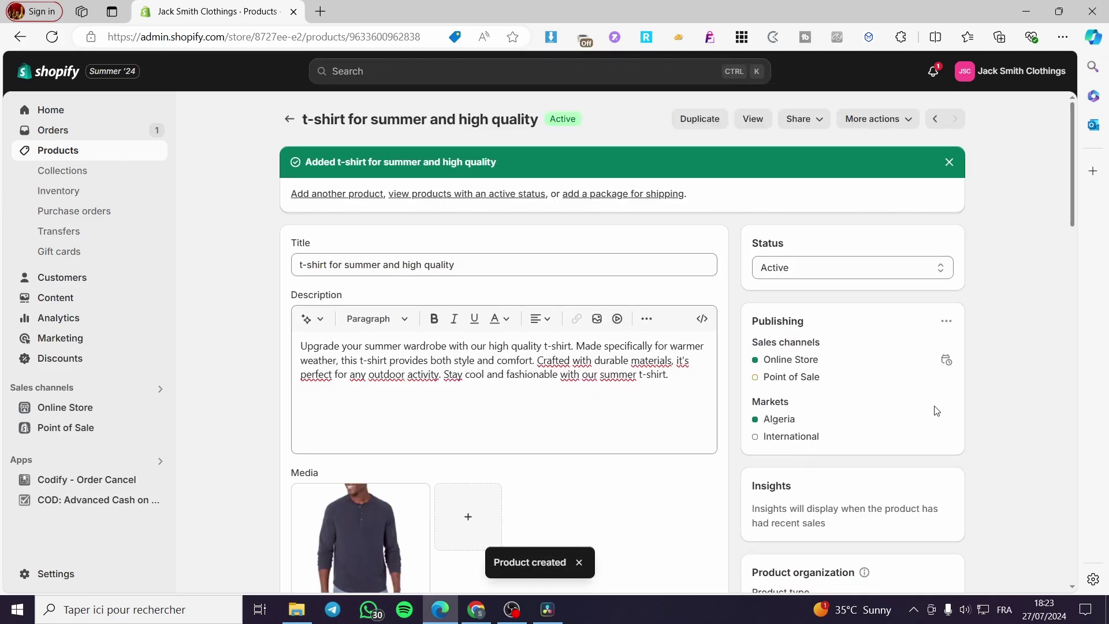
pyautogui.scroll(-10, 886, 419)
pyautogui.scroll(1, 824, 250)
pyautogui.click(821, 259)
pyautogui.write('s')
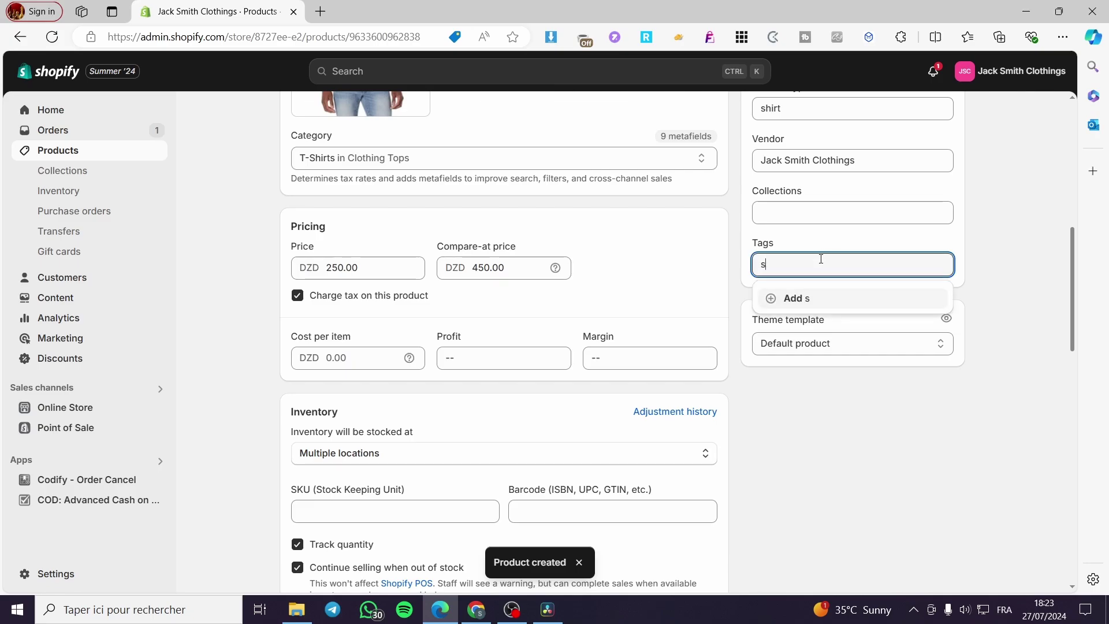
pyautogui.write('hirt')
pyautogui.press('Return')
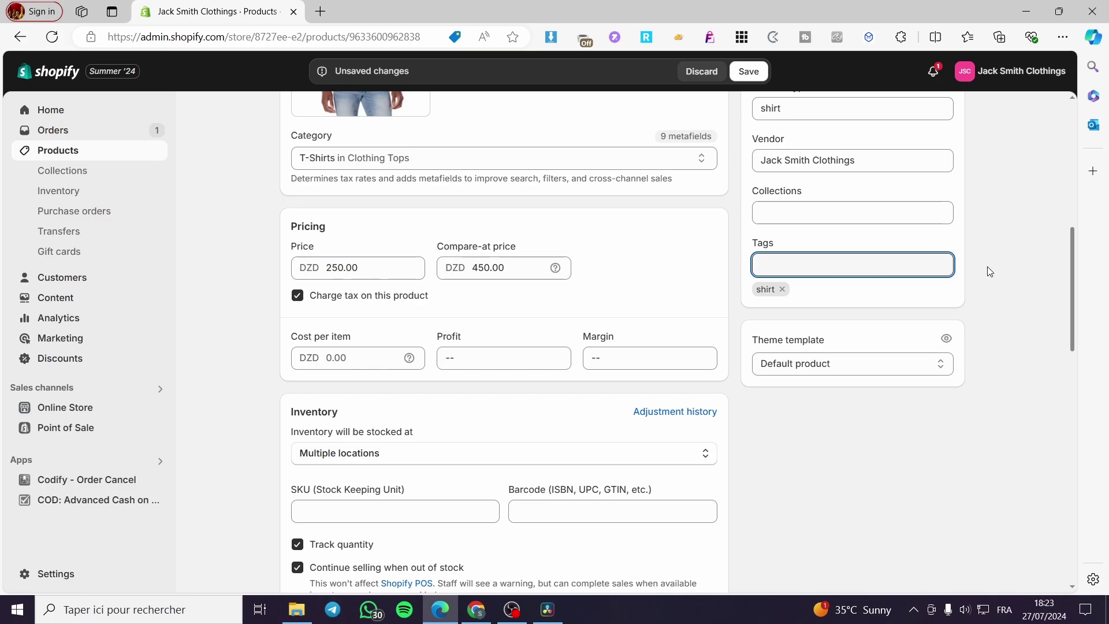
pyautogui.write('summer')
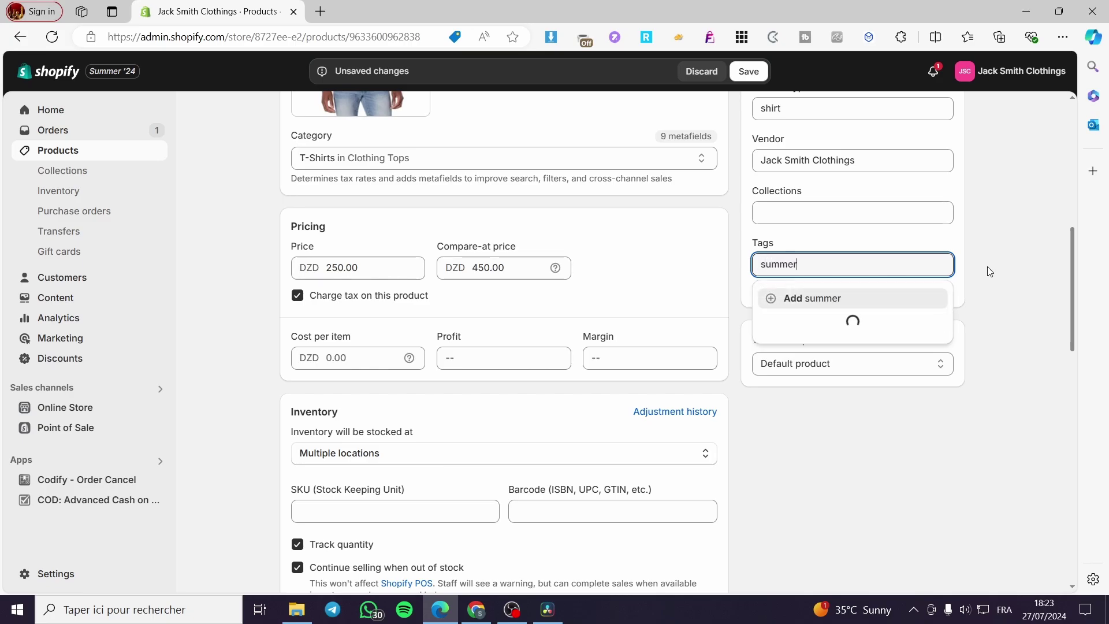
pyautogui.press('Return')
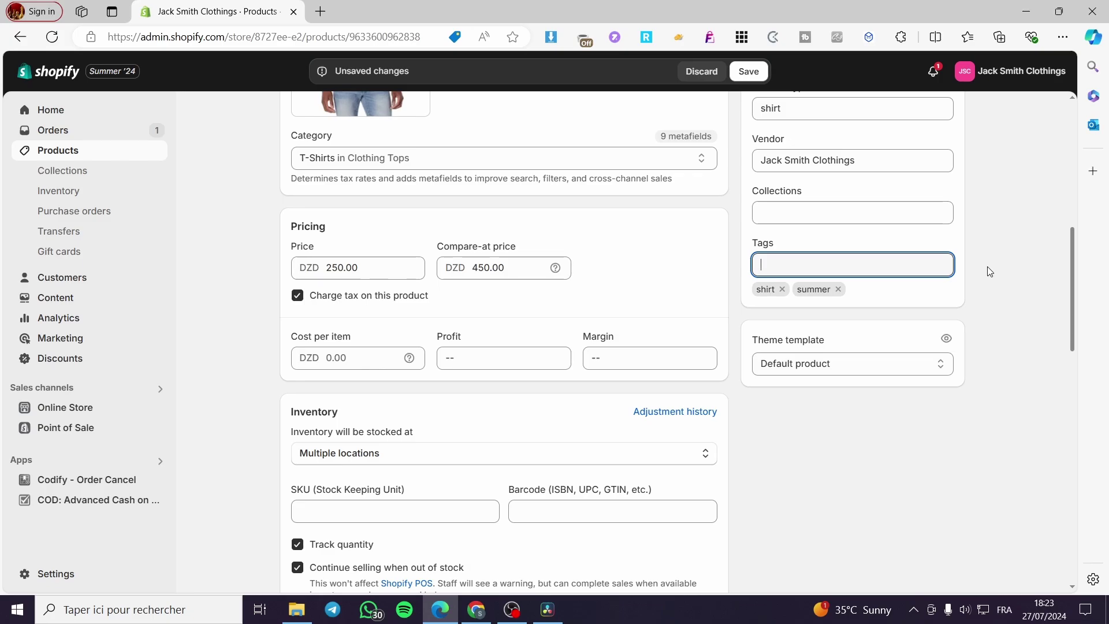
pyautogui.write('outfit')
pyautogui.press('Return')
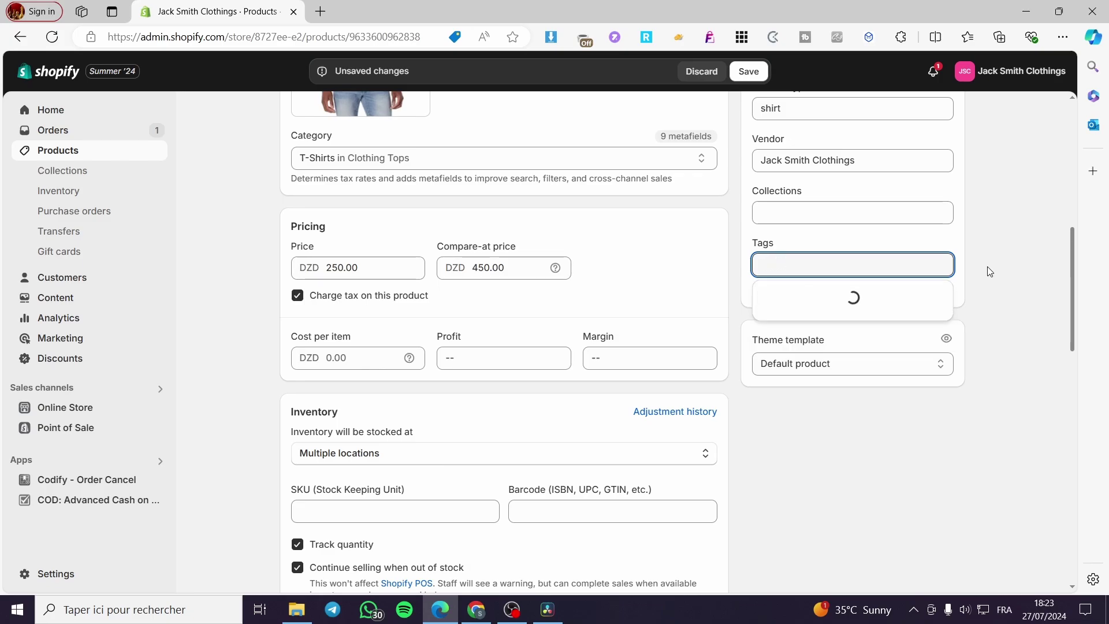
pyautogui.scroll(10, 1057, 298)
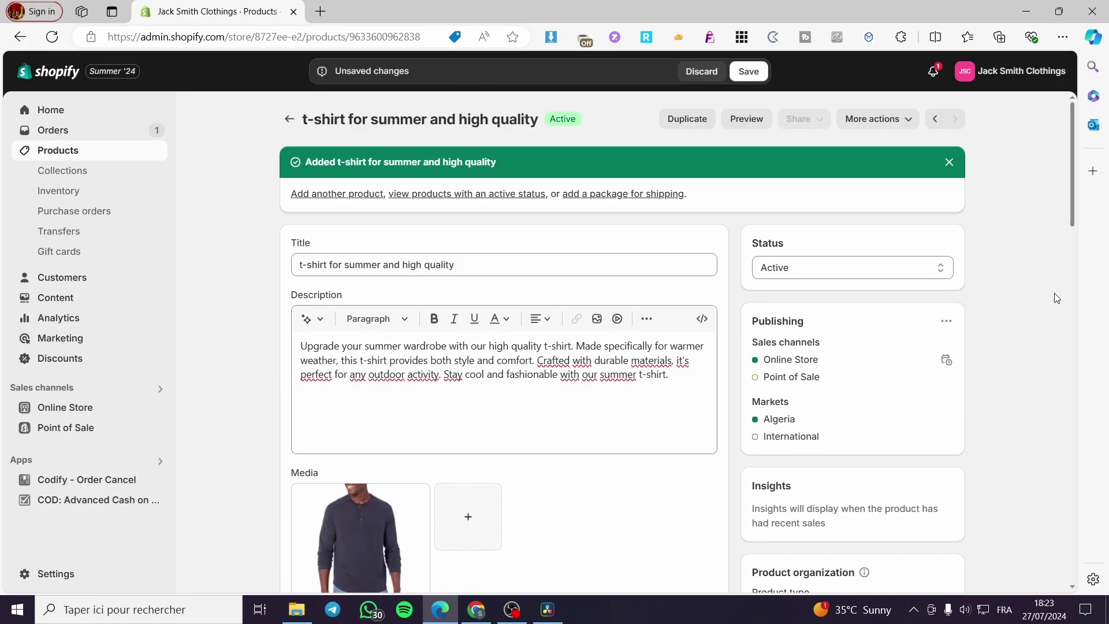
pyautogui.click(749, 72)
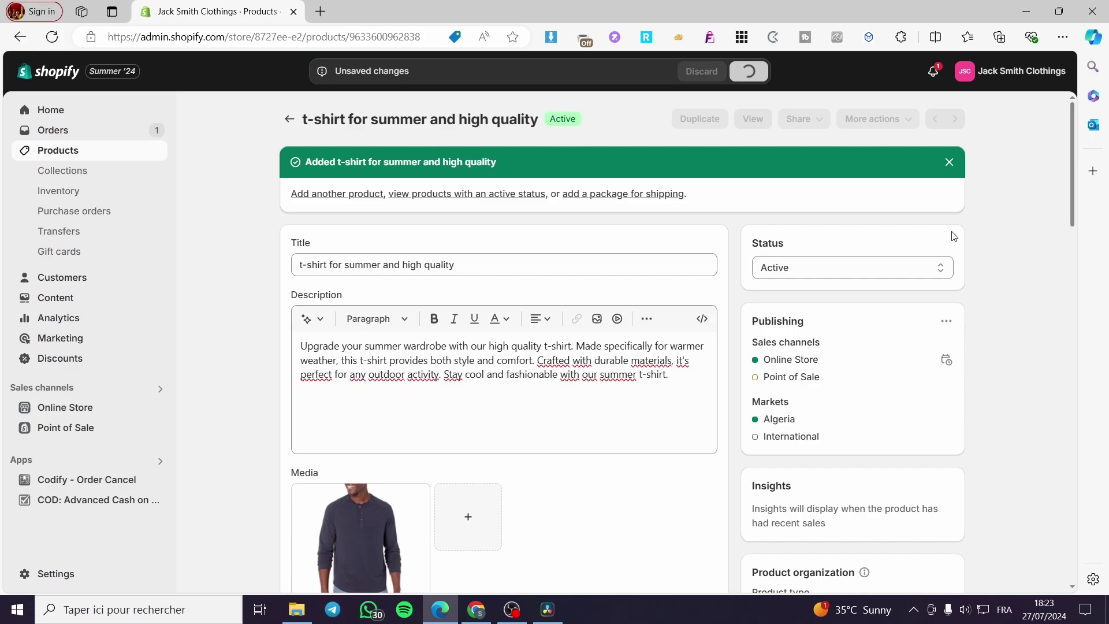
# Step: View the t-shirt's live storefront page, priced DA 250.00 down from 450.00
pyautogui.click(762, 119)
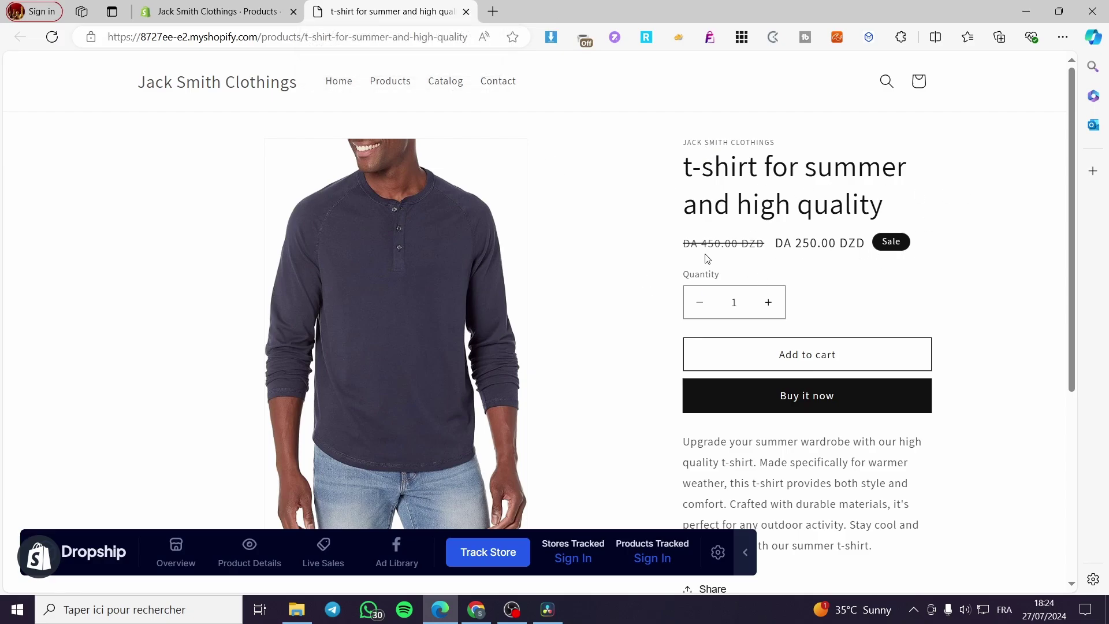
# Step: Close the storefront tab and search the Shopify App Store for 'labels' from admin home
pyautogui.click(466, 11)
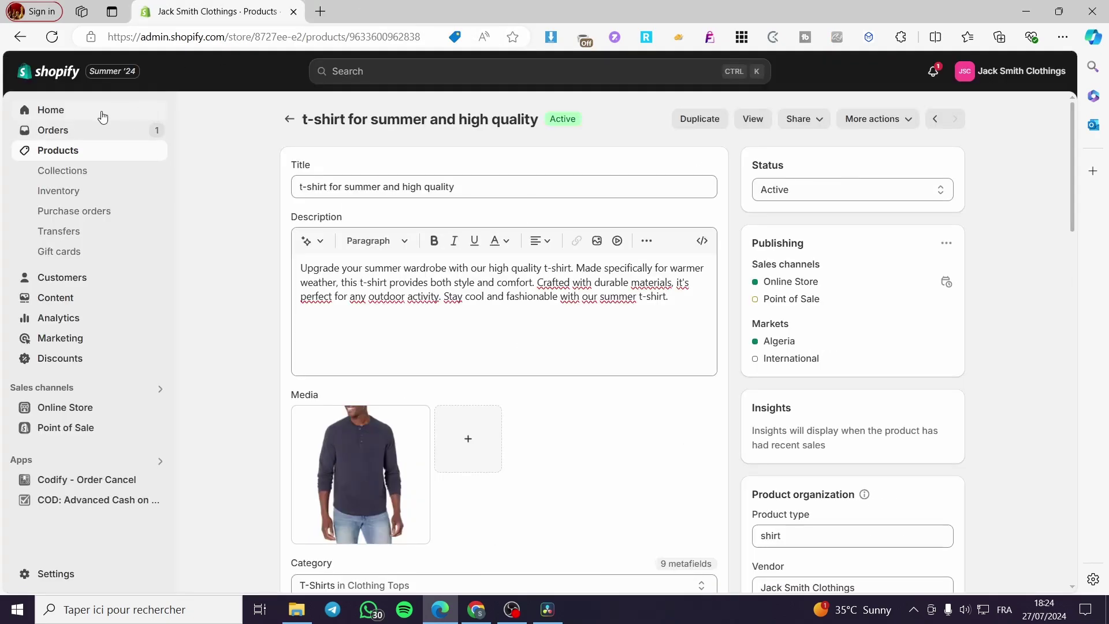
pyautogui.click(53, 110)
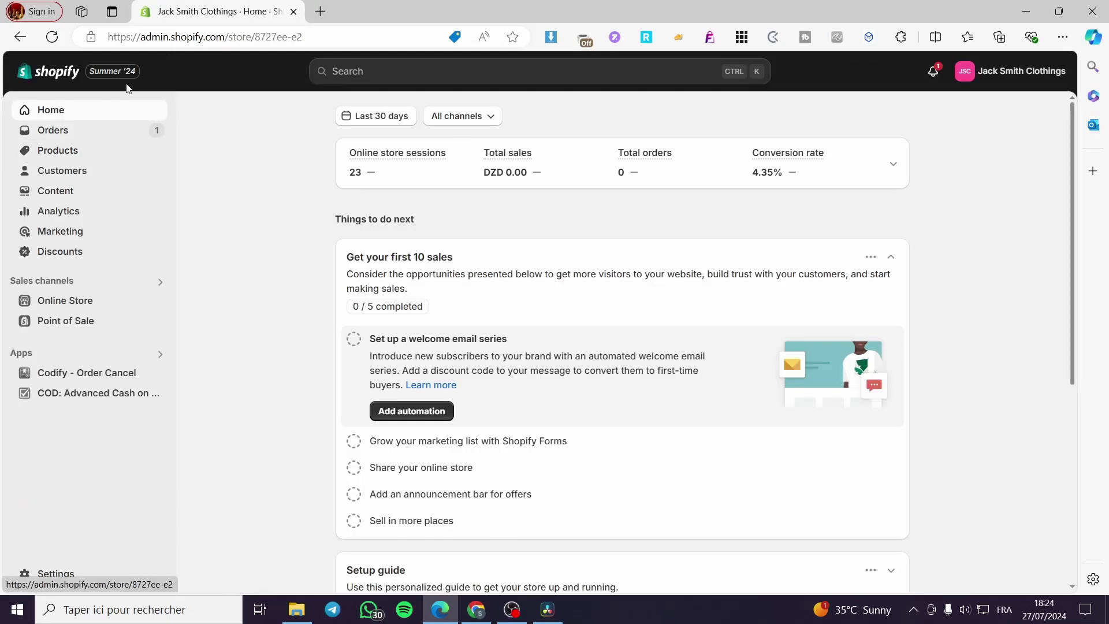
pyautogui.click(465, 71)
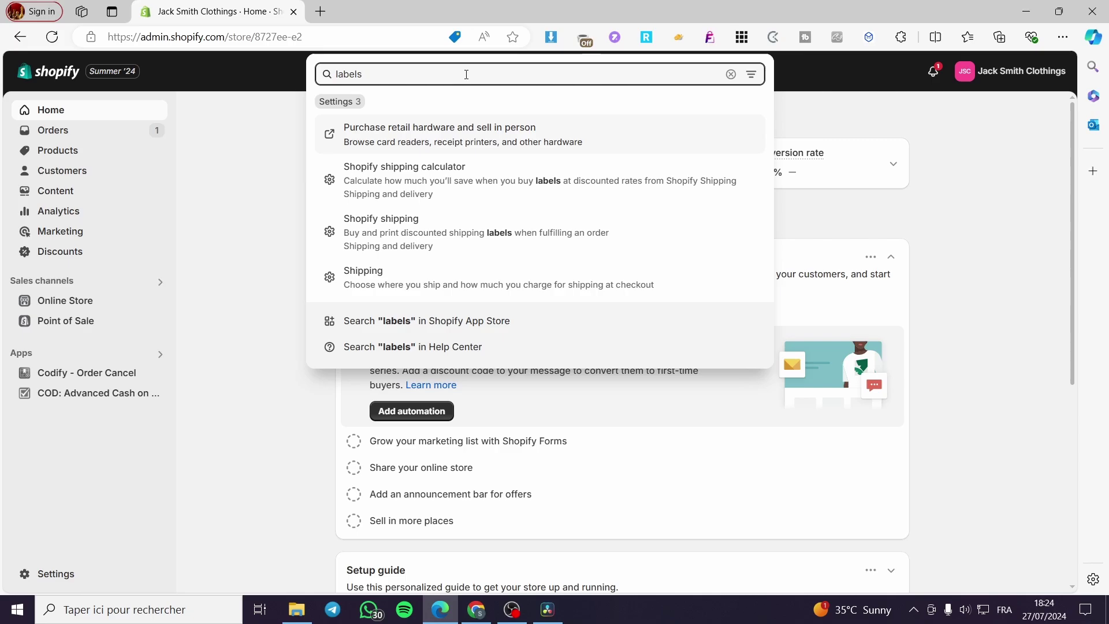
pyautogui.click(428, 321)
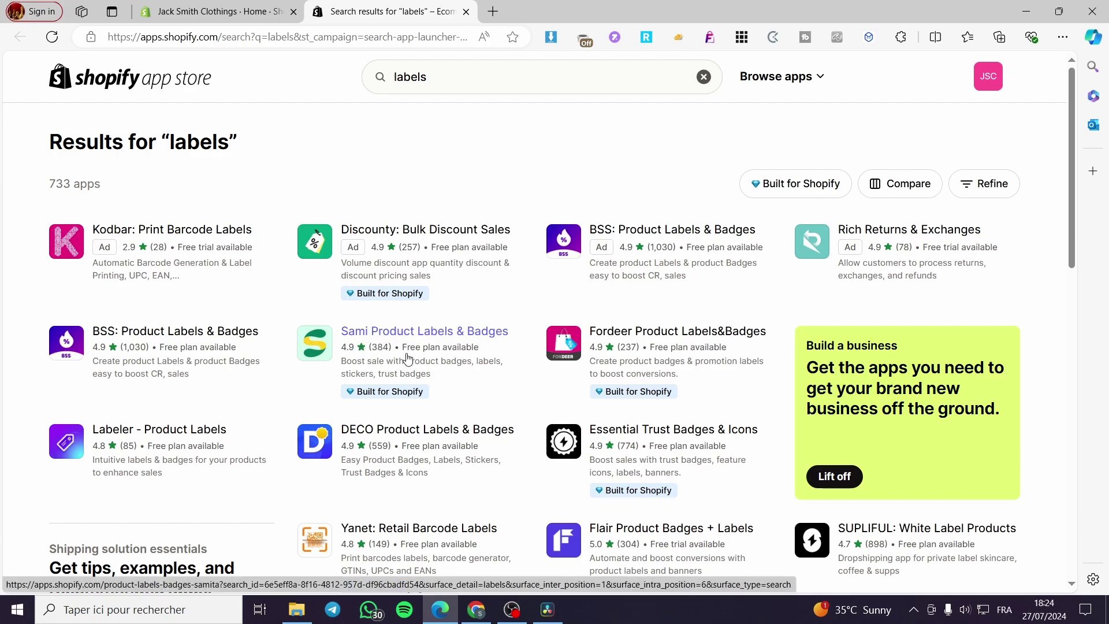
# Step: Install Sami Product Labels & Badges on the store and pin it to the admin sidebar
pyautogui.click(390, 337)
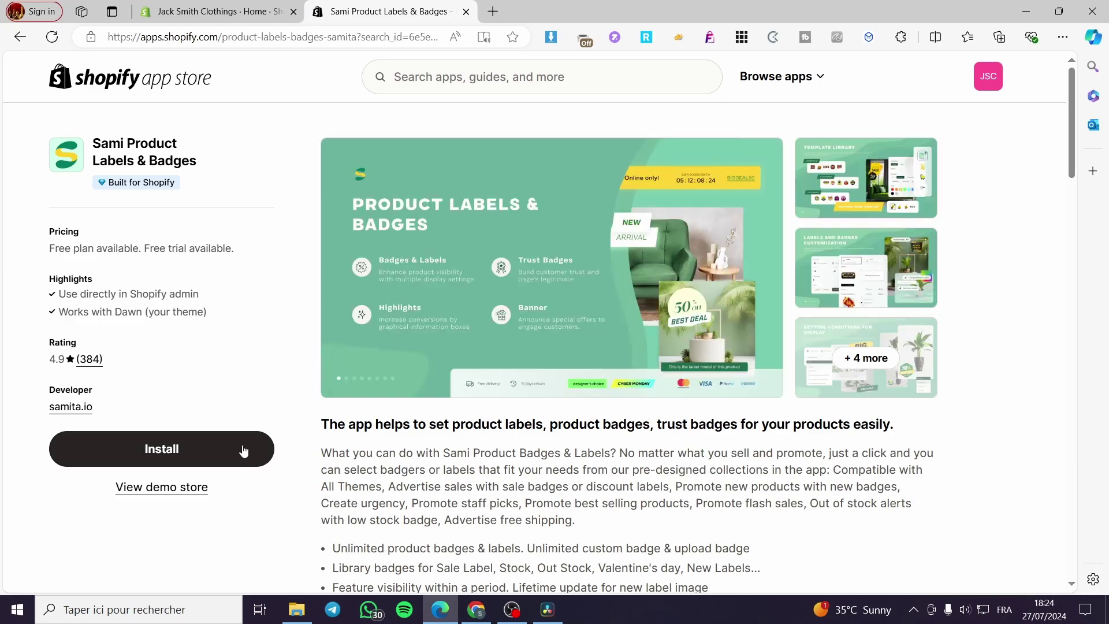
pyautogui.click(194, 461)
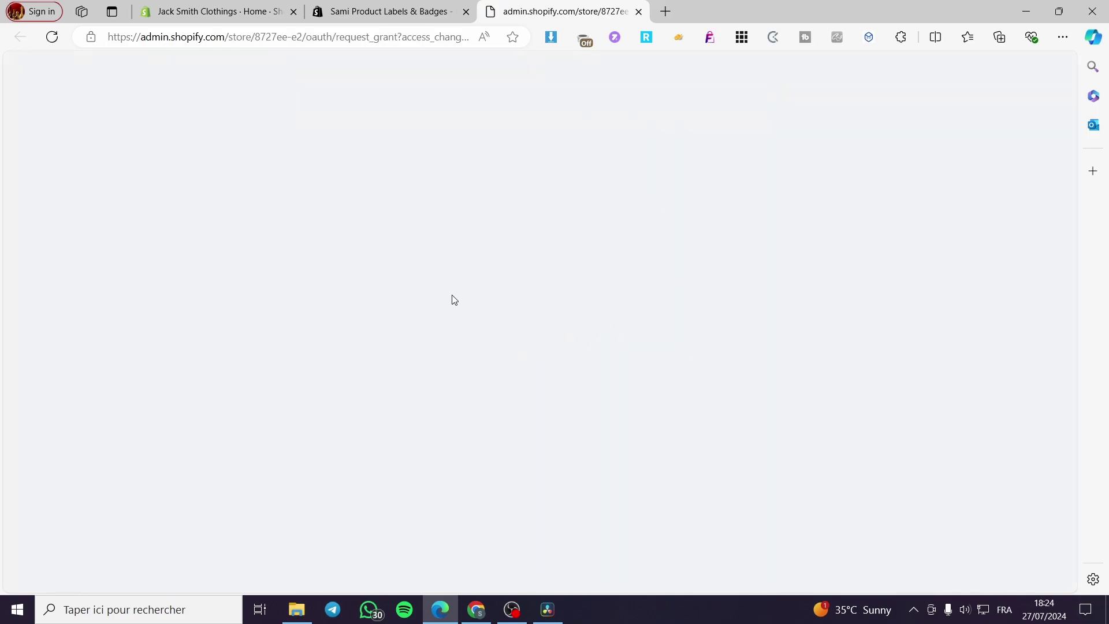
pyautogui.click(825, 396)
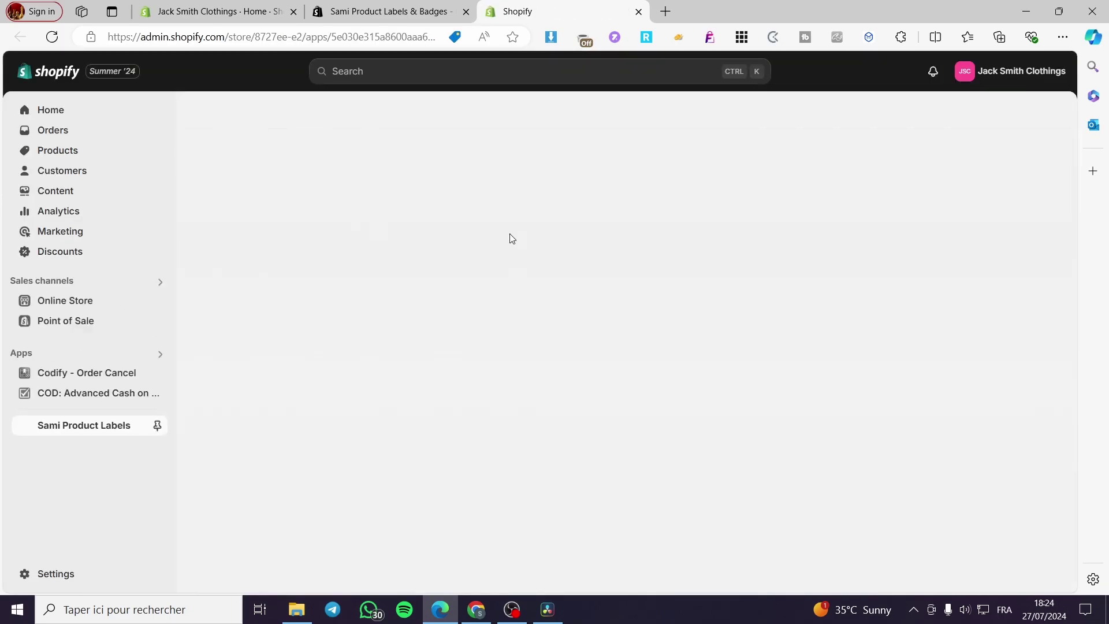
pyautogui.click(157, 427)
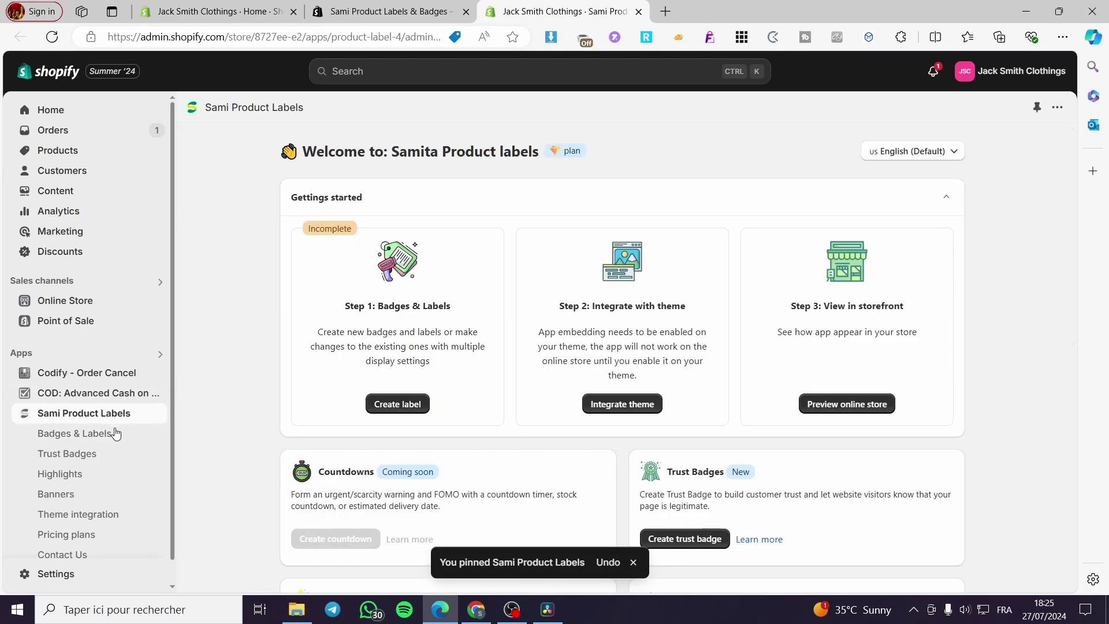
# Step: On the pricing plans page, choose Continue as Free and decline the premium trial
pyautogui.click(116, 434)
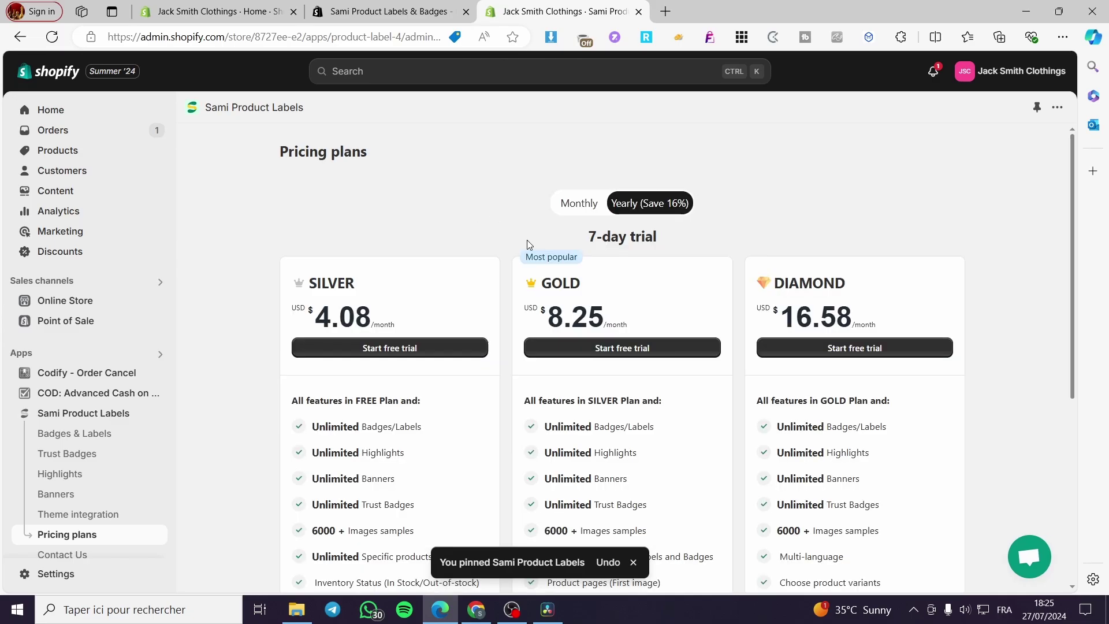
pyautogui.scroll(-5, 1032, 337)
pyautogui.scroll(4, 883, 309)
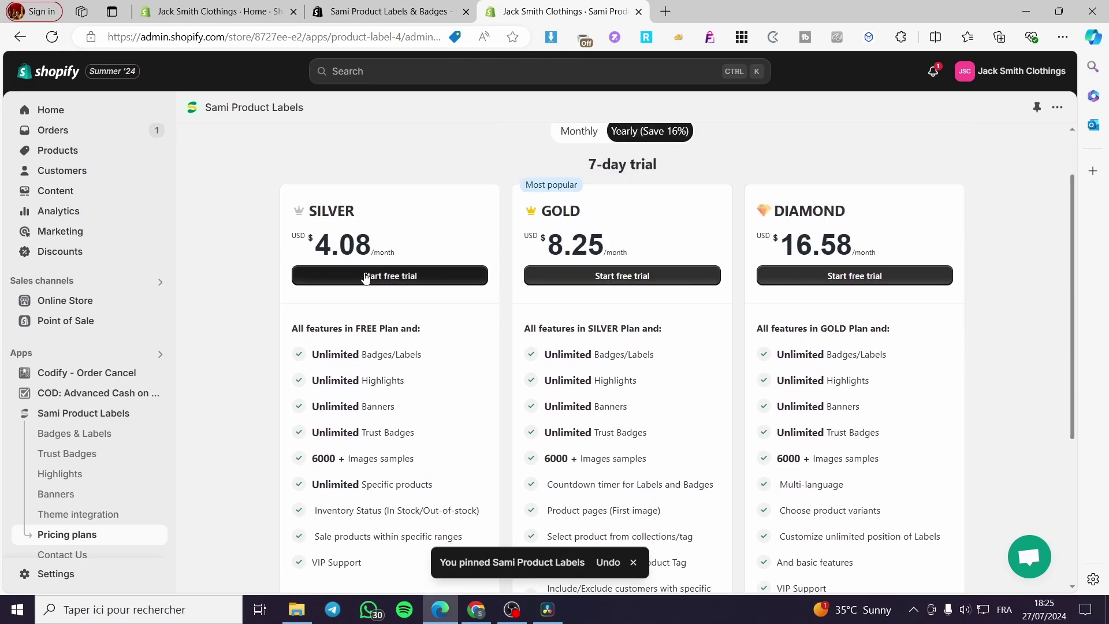
pyautogui.scroll(-1, 901, 230)
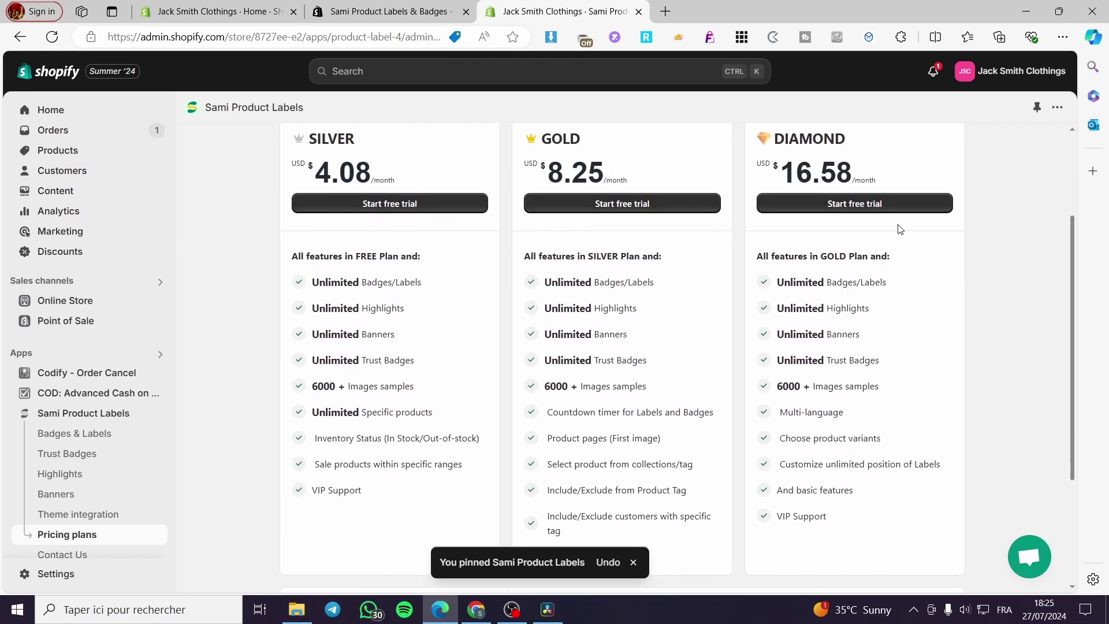
pyautogui.scroll(-3, 899, 227)
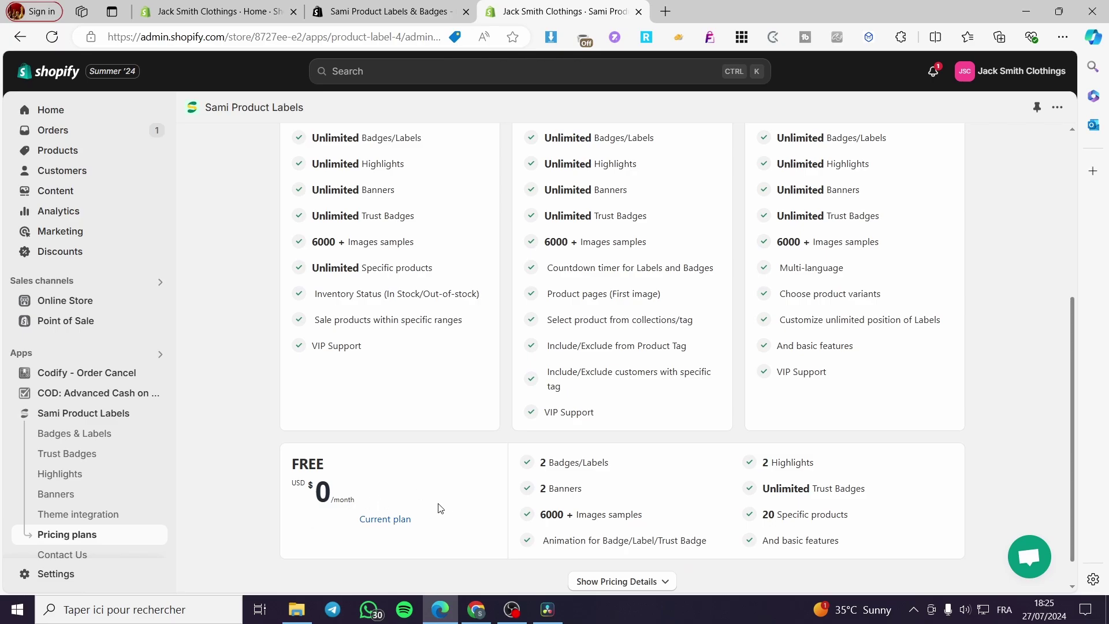
pyautogui.scroll(-1, 685, 577)
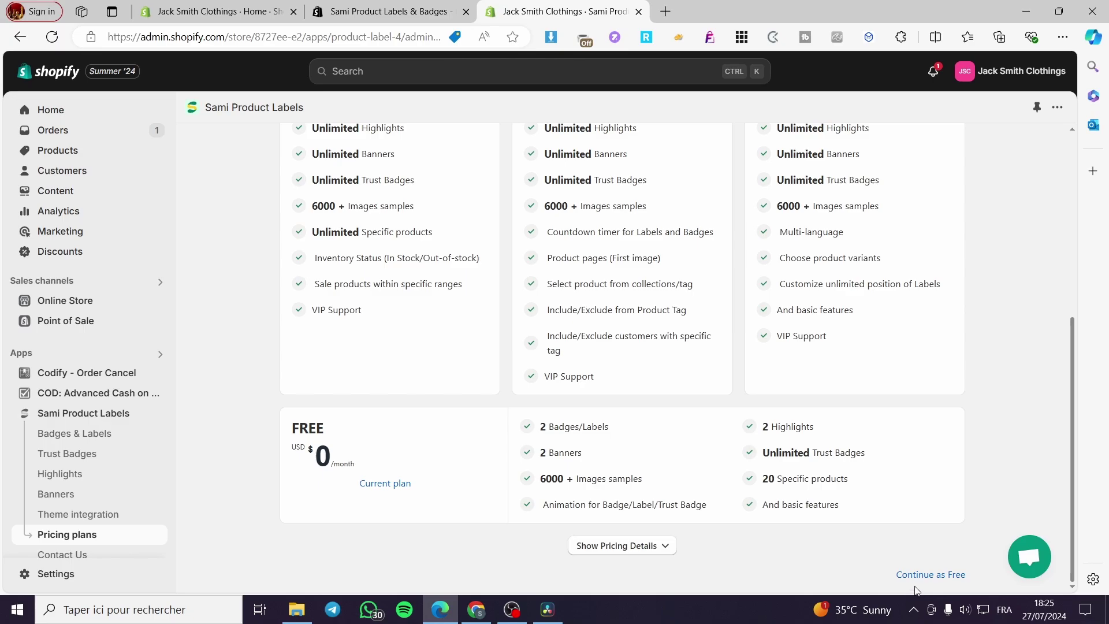
pyautogui.click(949, 576)
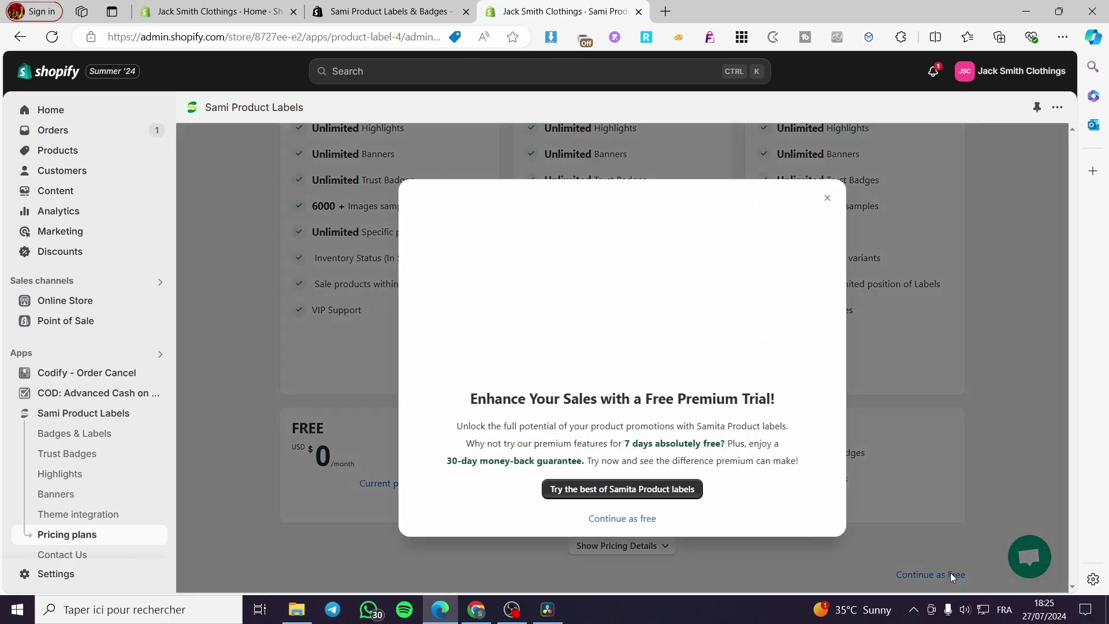
pyautogui.click(630, 520)
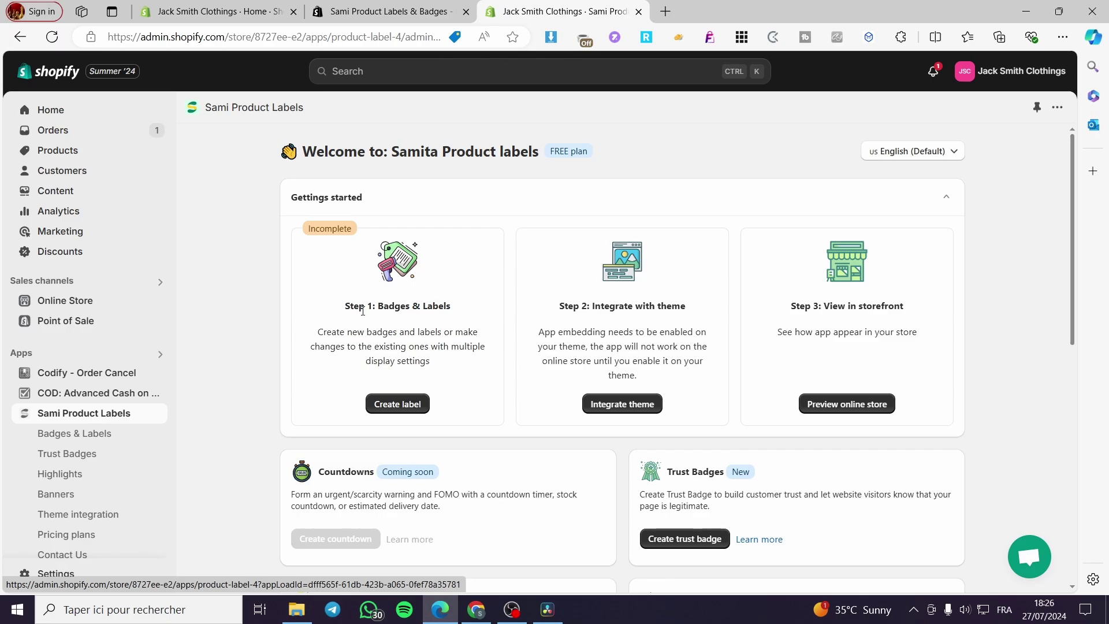
# Step: Enable and save the Sami Product Labels app embed on the Dawn (live theme)
pyautogui.click(635, 411)
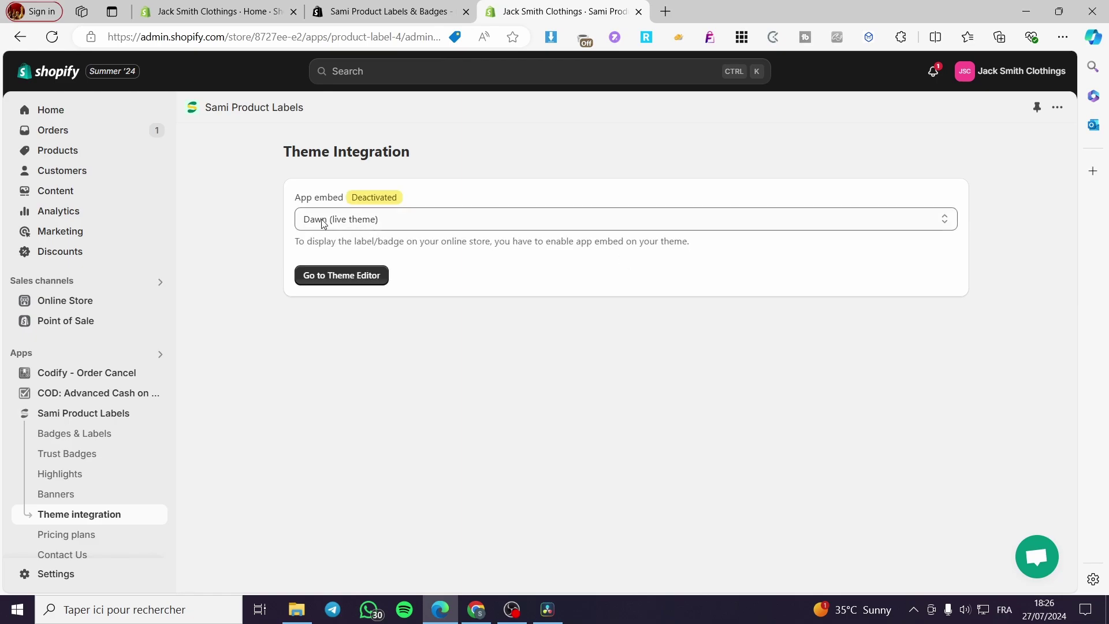
pyautogui.click(381, 224)
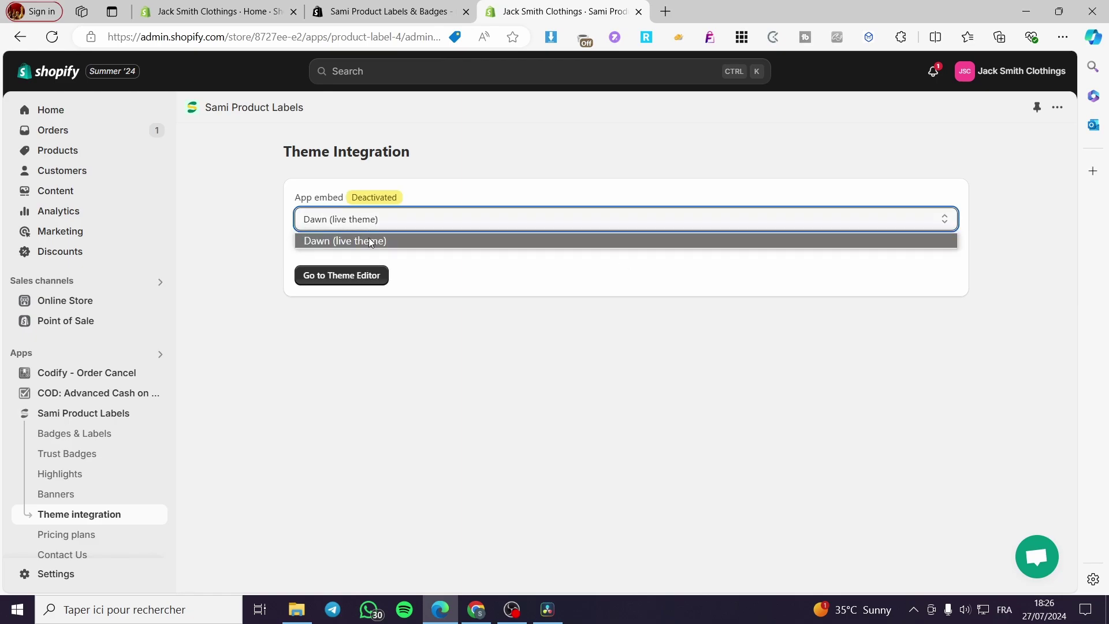
pyautogui.click(366, 241)
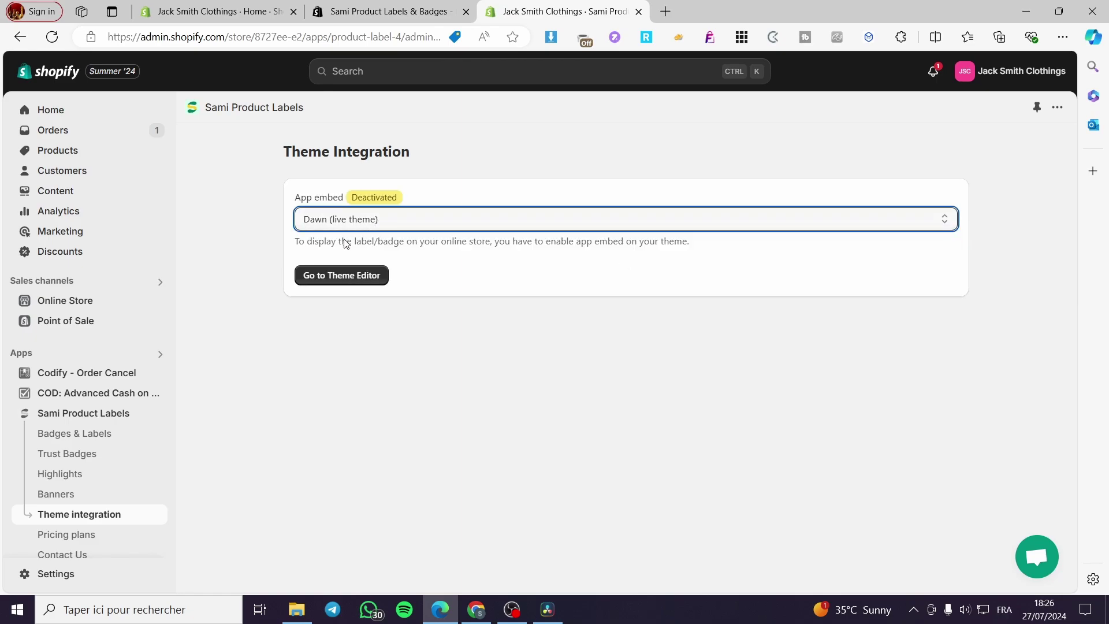
pyautogui.click(354, 278)
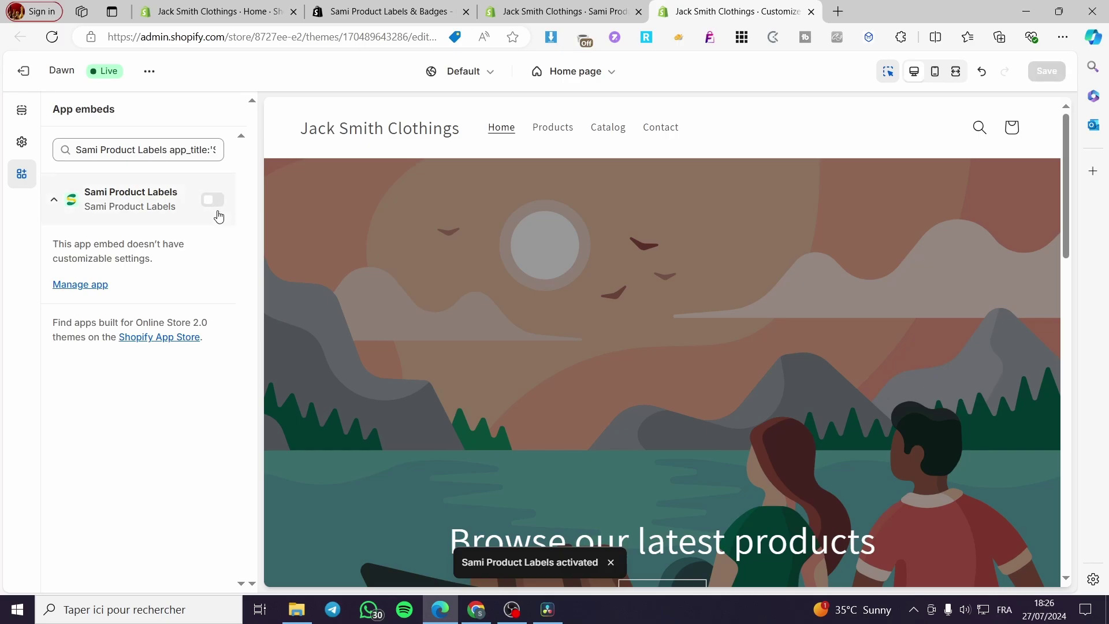
pyautogui.click(1047, 71)
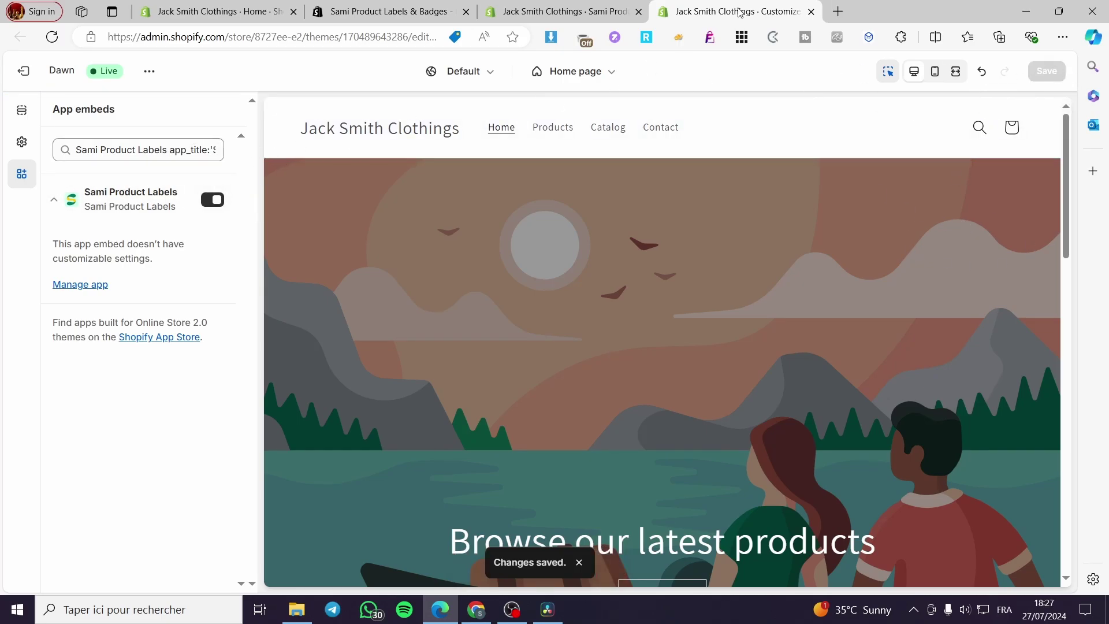
pyautogui.click(811, 11)
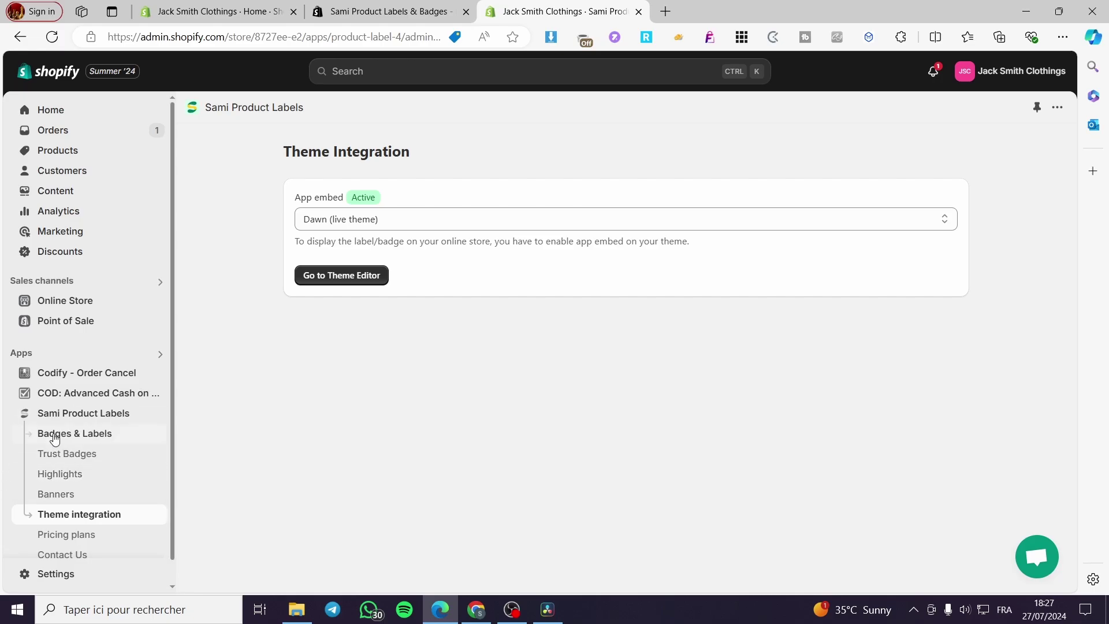
# Step: Create a New Label set to the Image type, with the sample product preview unobstructed
pyautogui.click(77, 417)
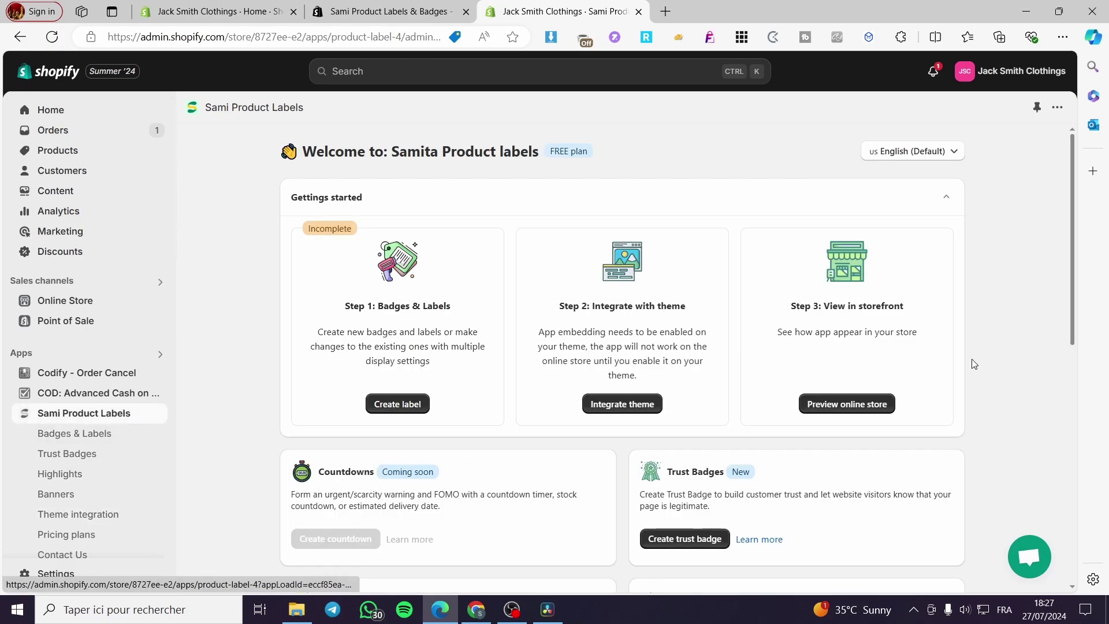
pyautogui.click(390, 405)
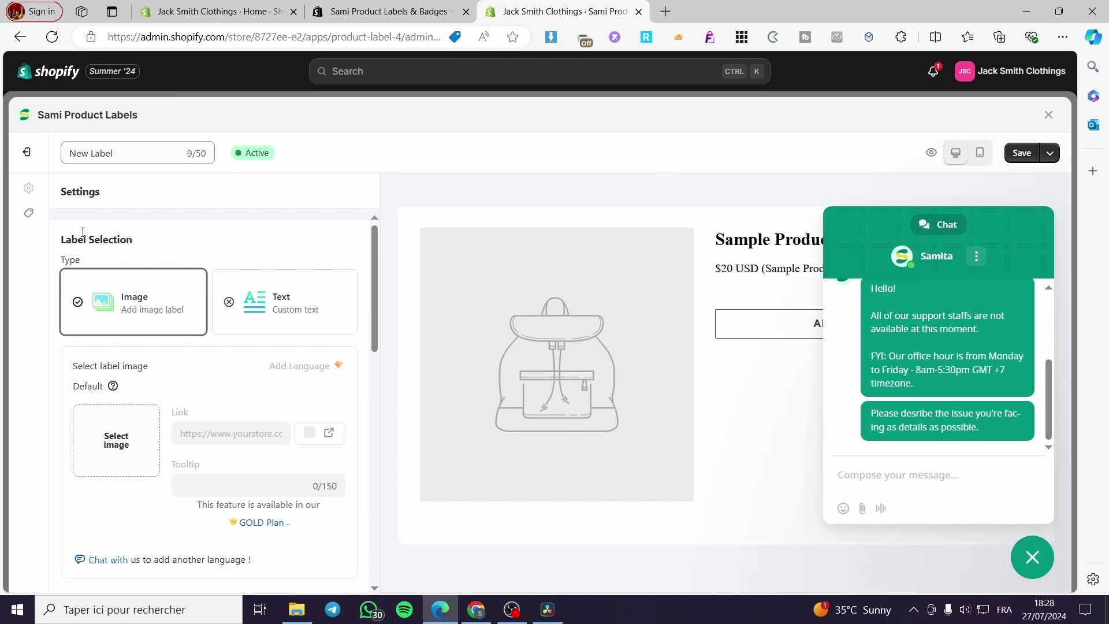
pyautogui.click(264, 312)
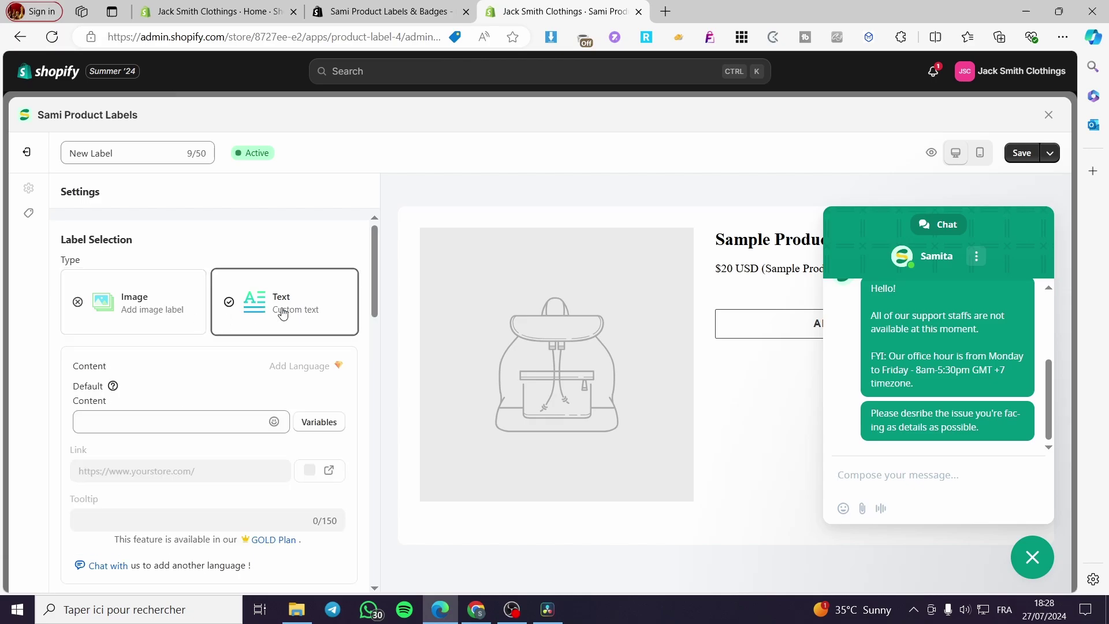
pyautogui.click(147, 316)
pyautogui.click(1042, 573)
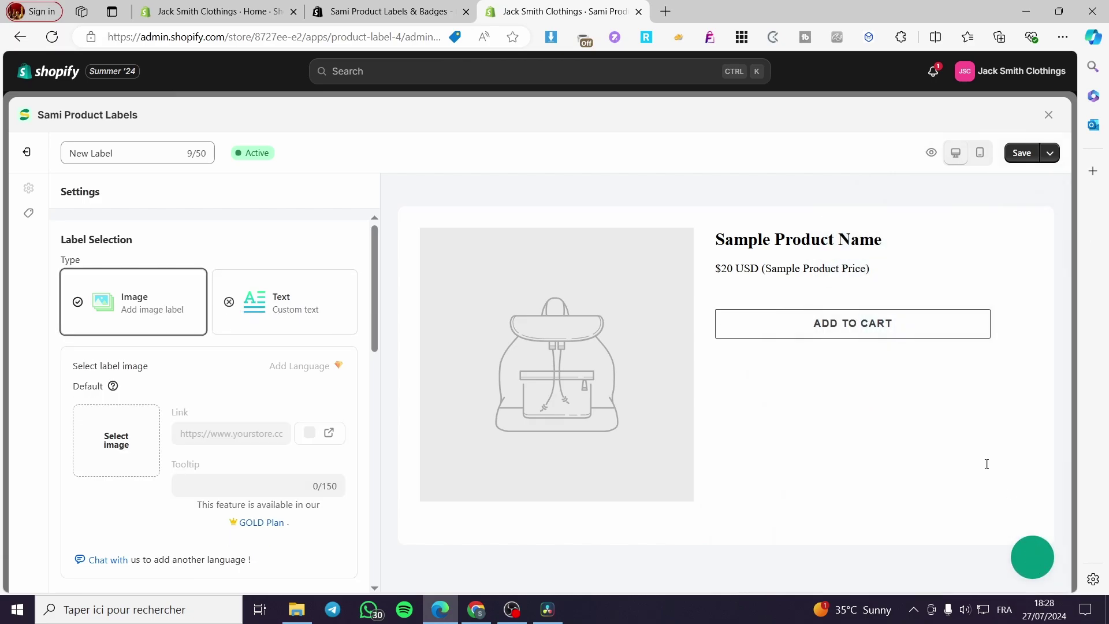
pyautogui.scroll(-3, 129, 399)
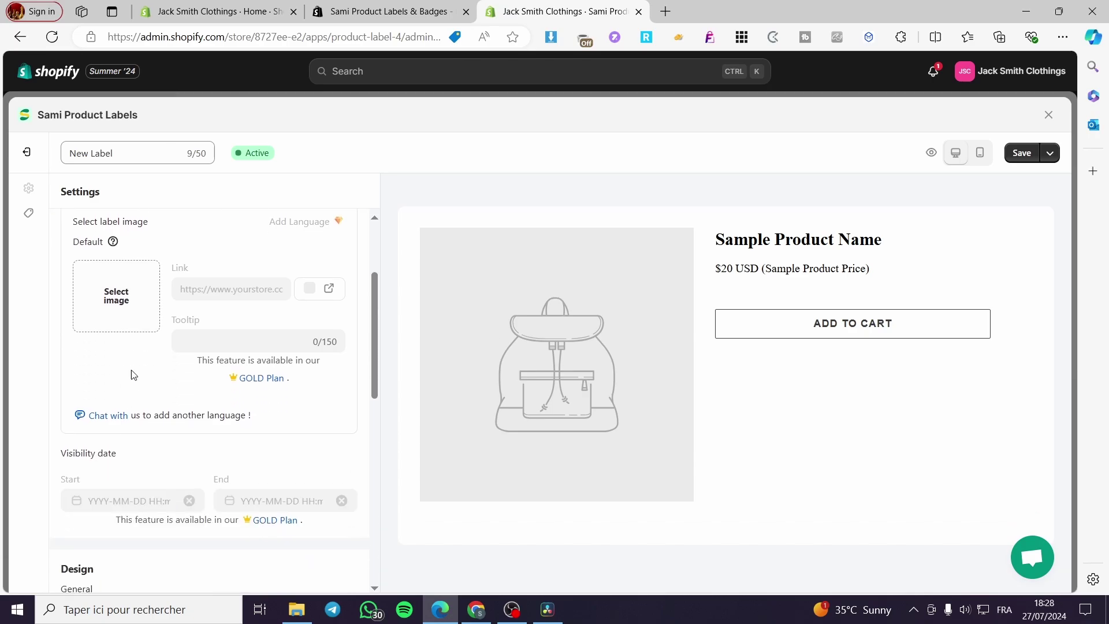
# Step: Browse the label image library and search it for 'sale'
pyautogui.click(118, 313)
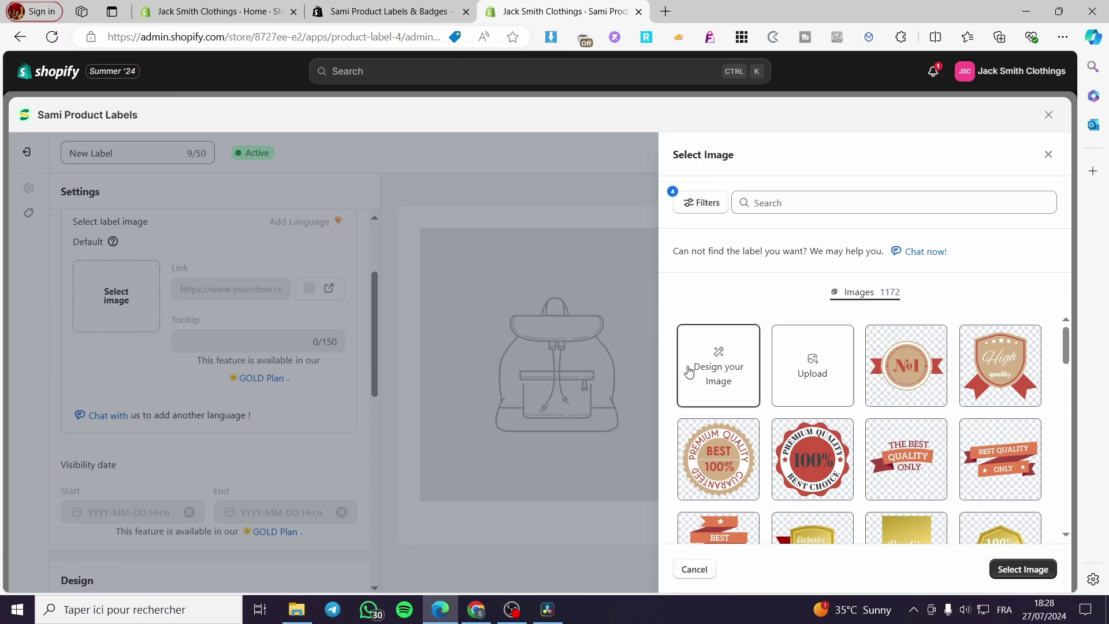
pyautogui.scroll(-5, 925, 347)
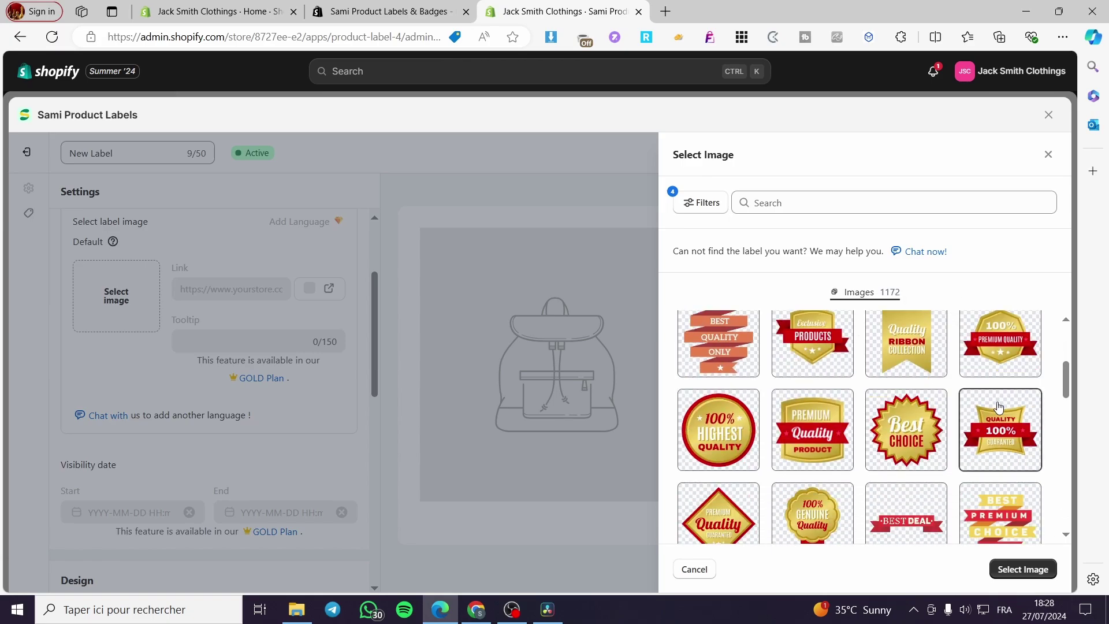
pyautogui.scroll(-5, 971, 404)
pyautogui.scroll(-2, 977, 415)
pyautogui.moveTo(1065, 421); pyautogui.dragTo(1062, 455)
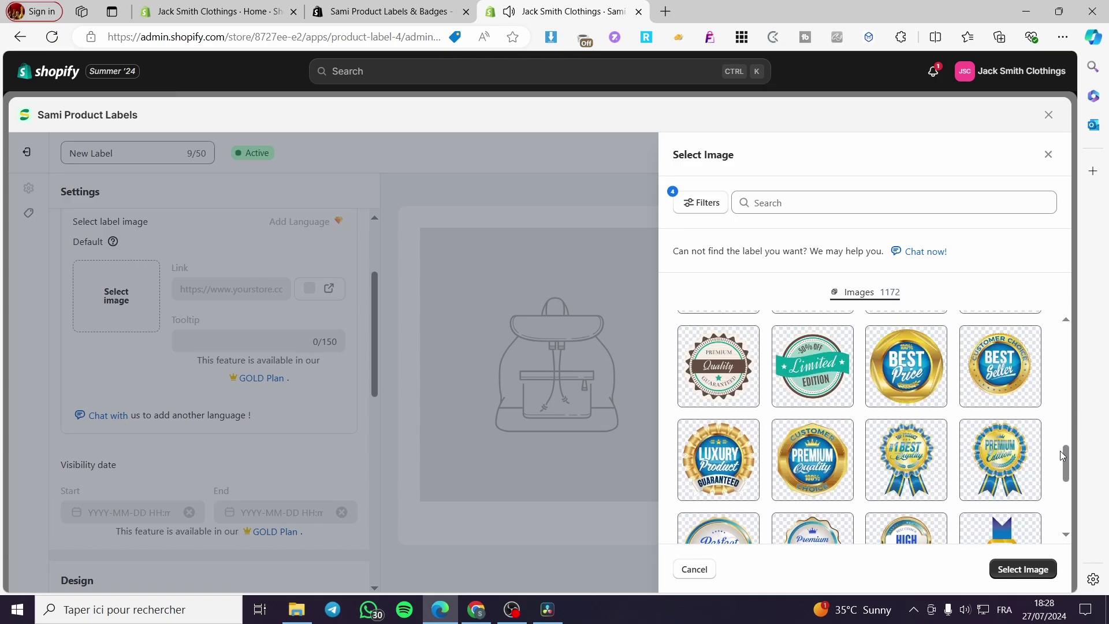
pyautogui.scroll(-7, 994, 450)
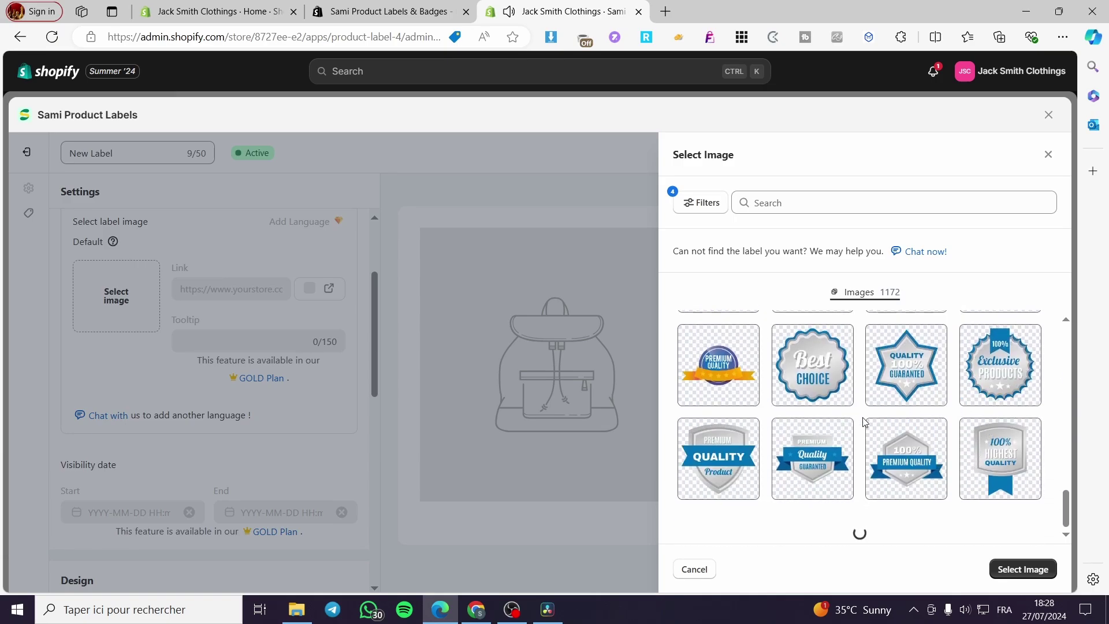
pyautogui.click(809, 203)
pyautogui.write('sa')
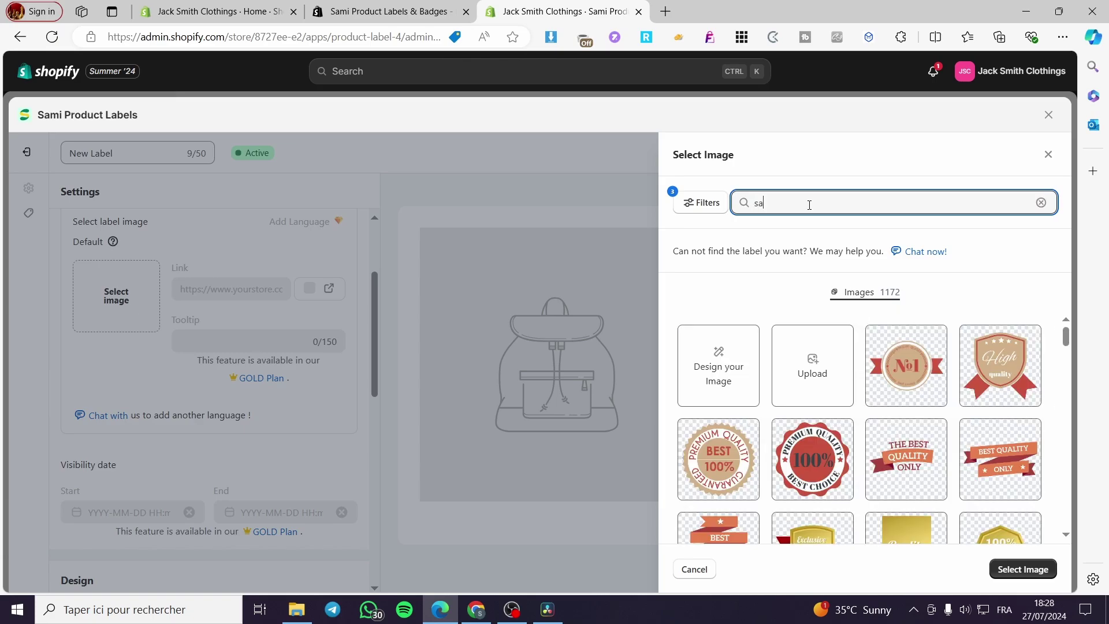
pyautogui.write('le')
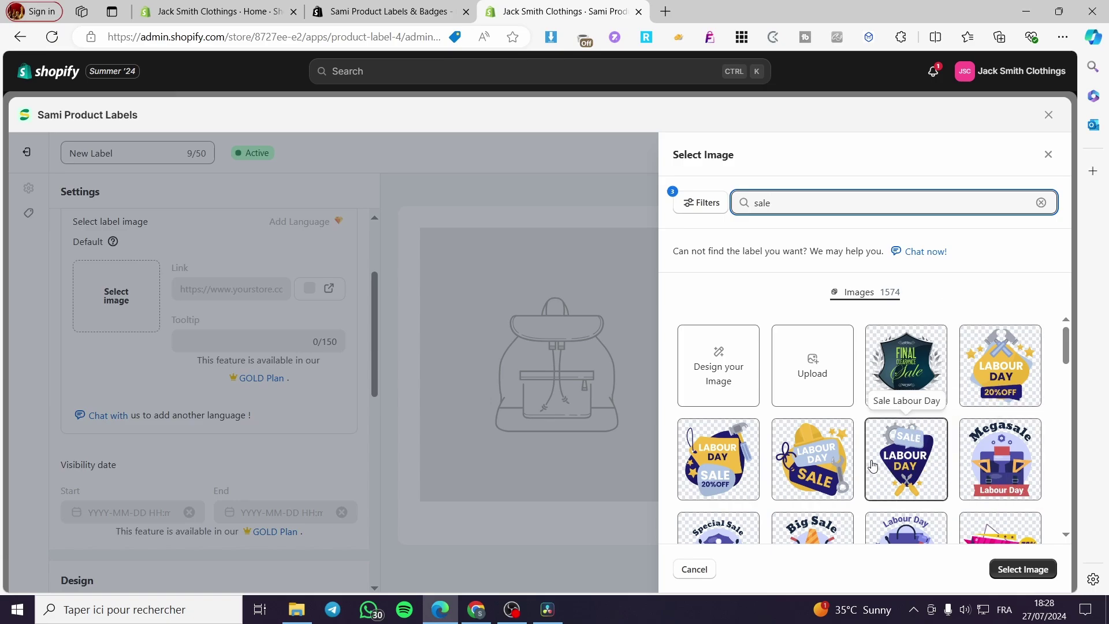
pyautogui.scroll(-2, 808, 451)
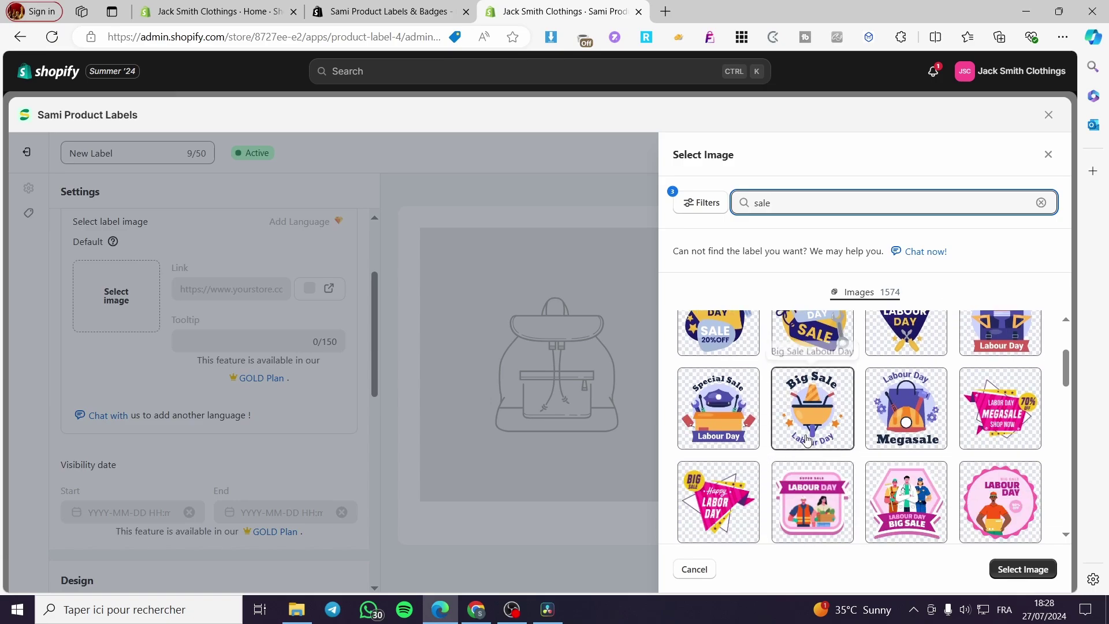
pyautogui.scroll(-5, 849, 437)
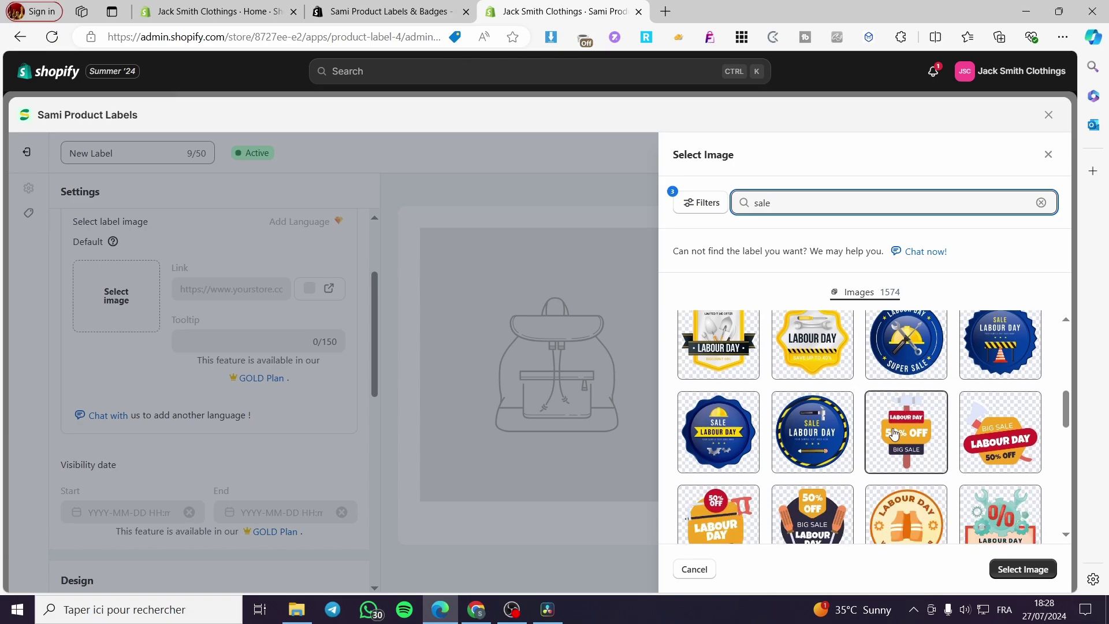
pyautogui.scroll(-2, 893, 434)
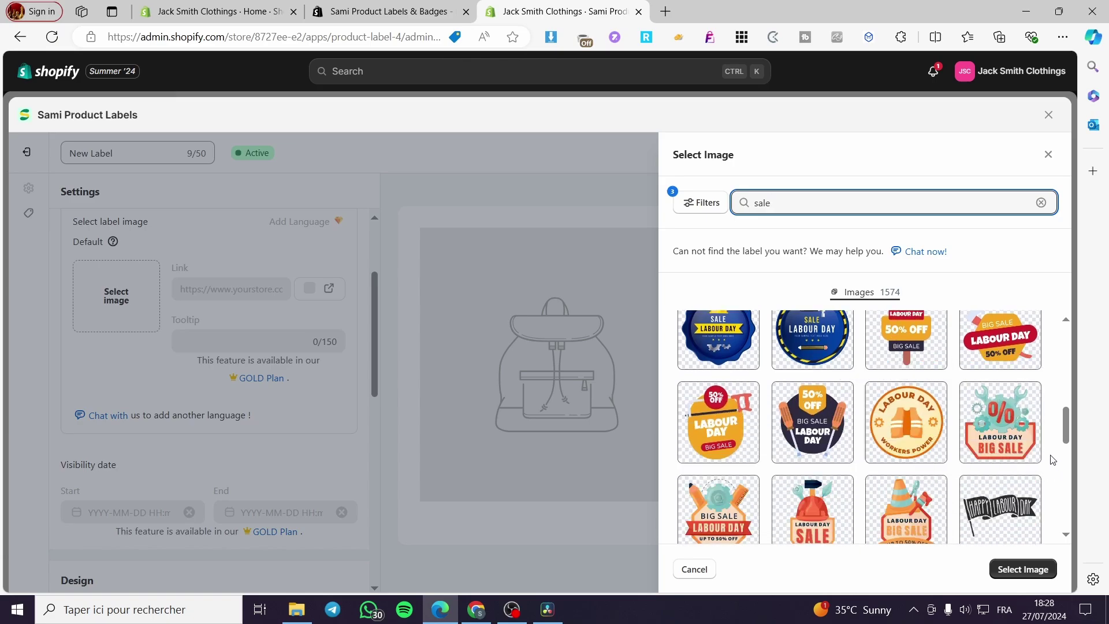
pyautogui.moveTo(1067, 448)
pyautogui.mouseDown()
pyautogui.moveTo(1067, 462)
pyautogui.moveTo(1068, 437)
pyautogui.moveTo(1066, 464)
pyautogui.mouseUp()
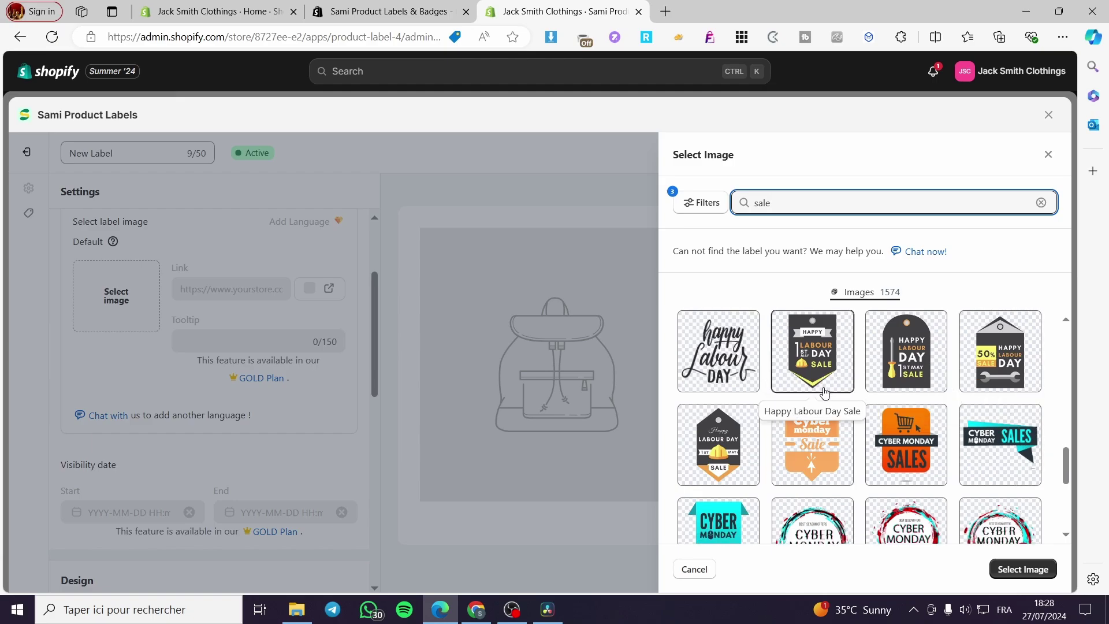
pyautogui.scroll(-3, 890, 439)
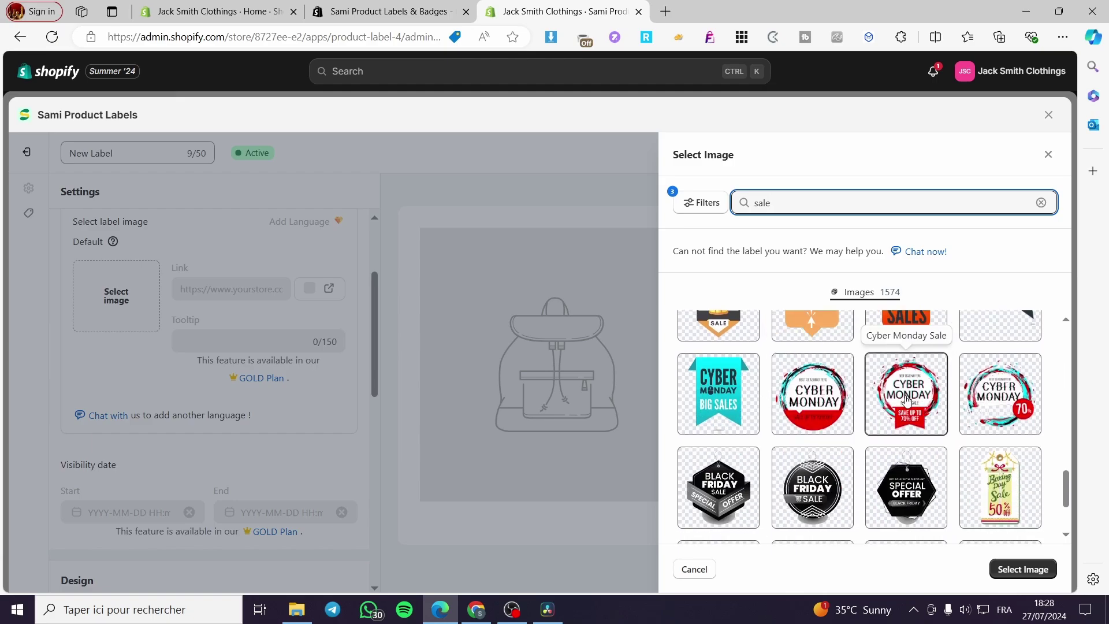
pyautogui.scroll(-2, 813, 402)
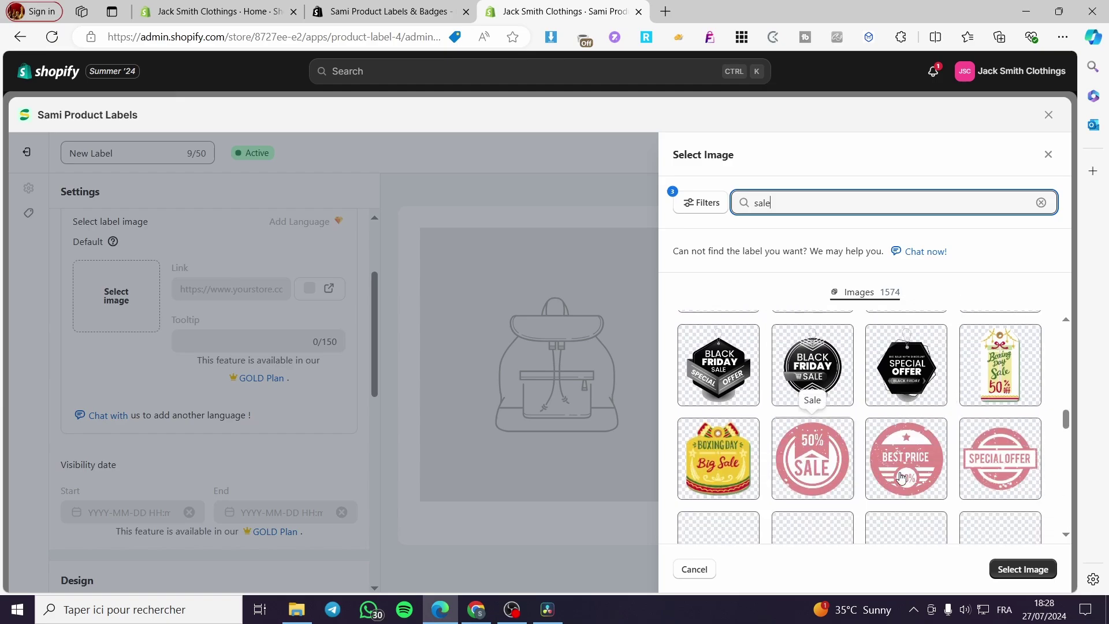
pyautogui.scroll(-1, 1004, 451)
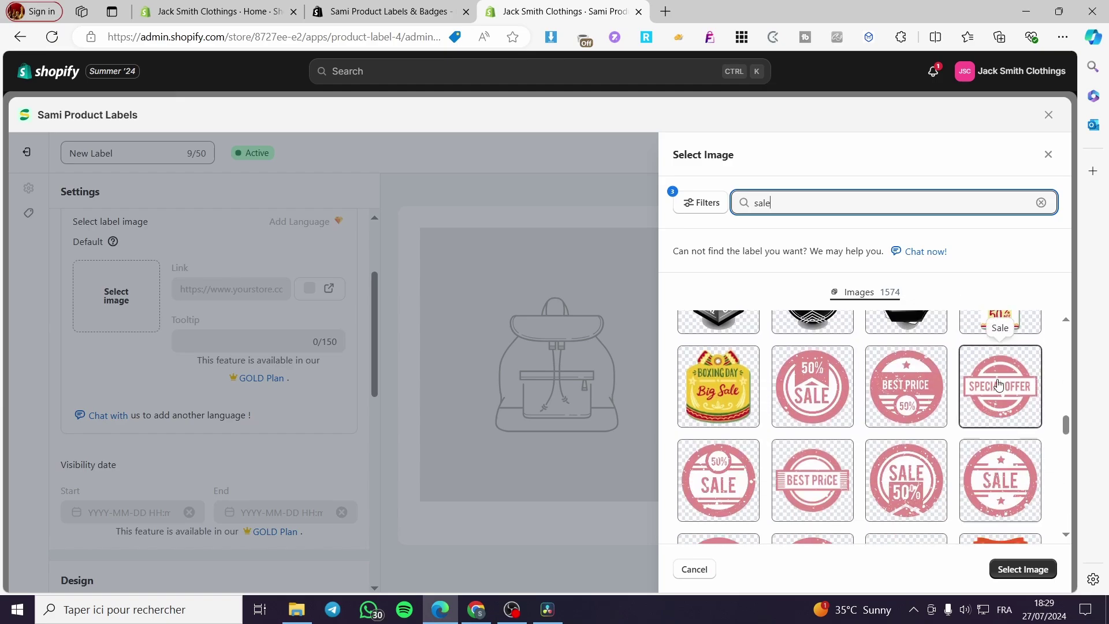
pyautogui.scroll(-2, 1003, 450)
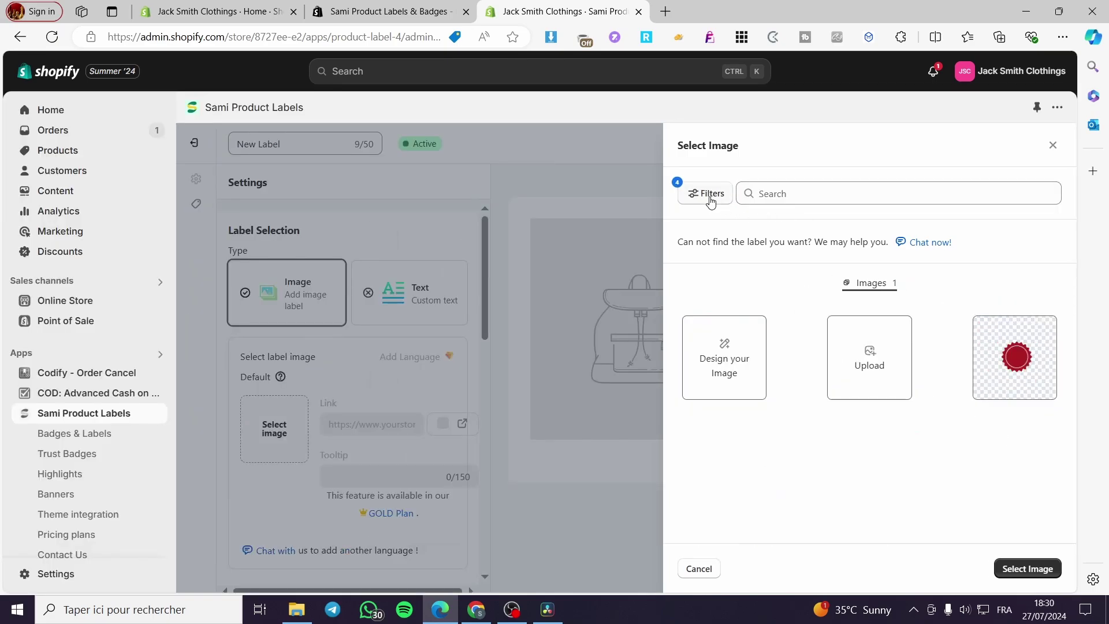
# Step: Remove the Images filter and start designing a custom label image
pyautogui.click(707, 194)
pyautogui.click(478, 203)
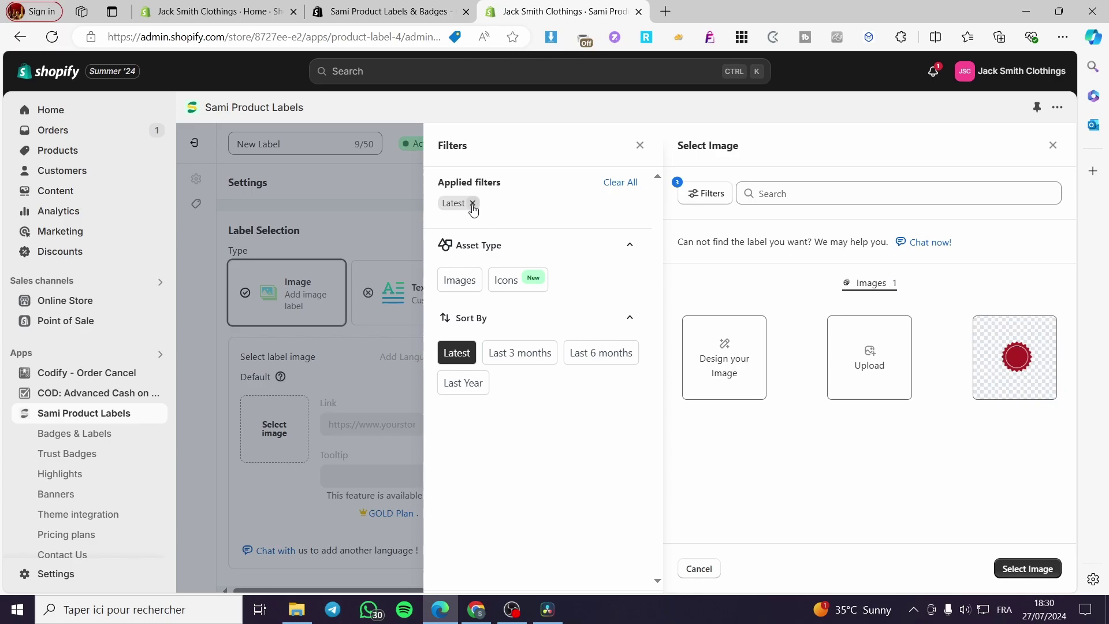
pyautogui.click(639, 145)
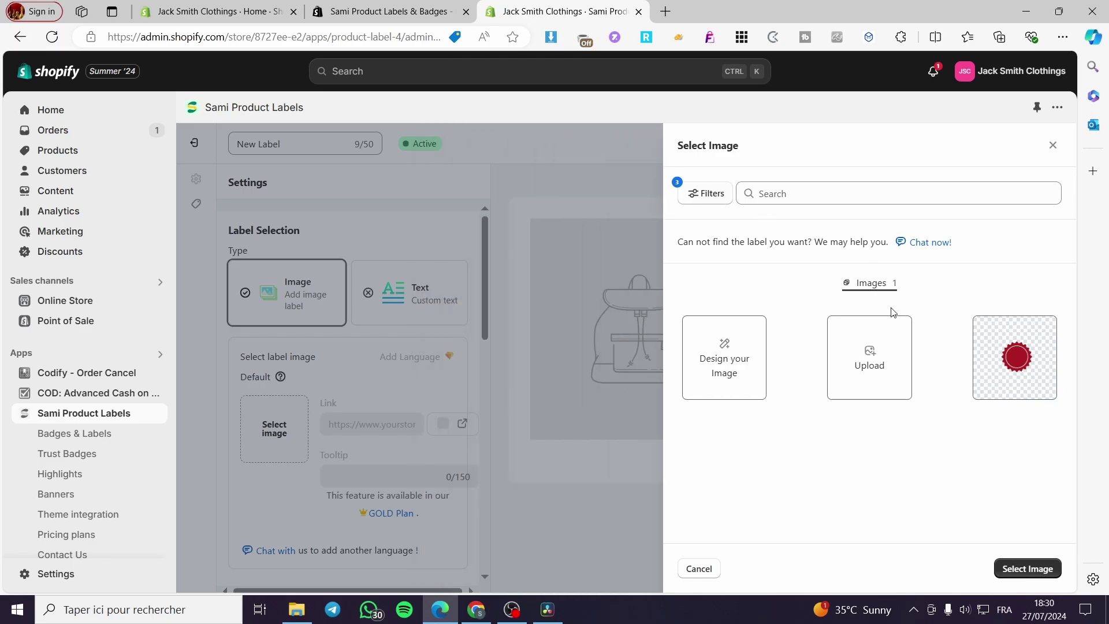
pyautogui.click(717, 364)
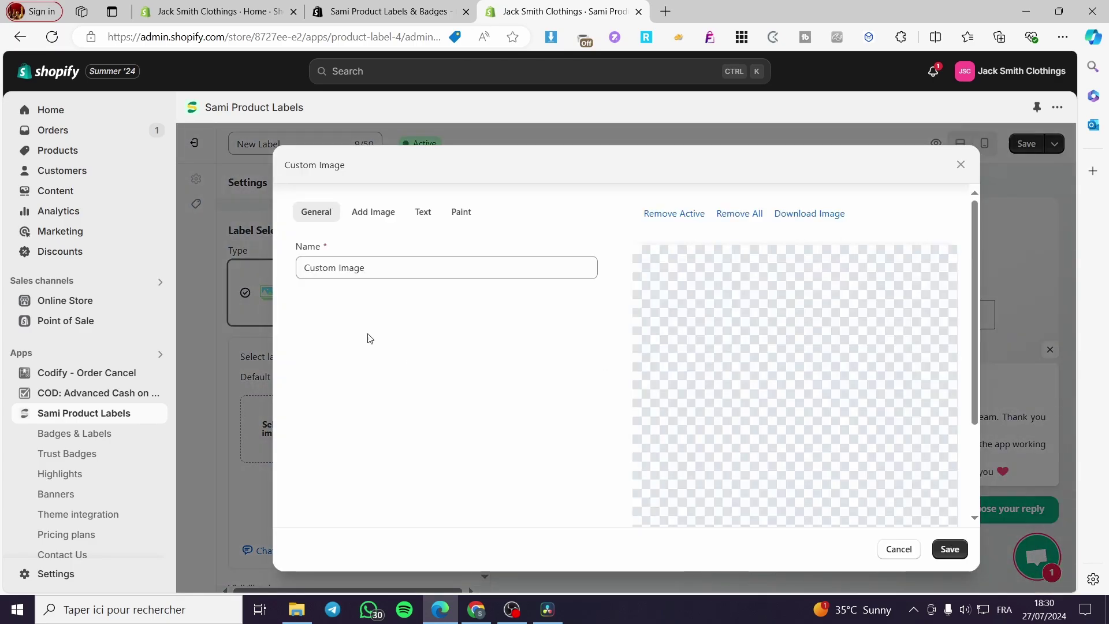
# Step: Rename the custom image to '30%sale'
pyautogui.click(380, 268)
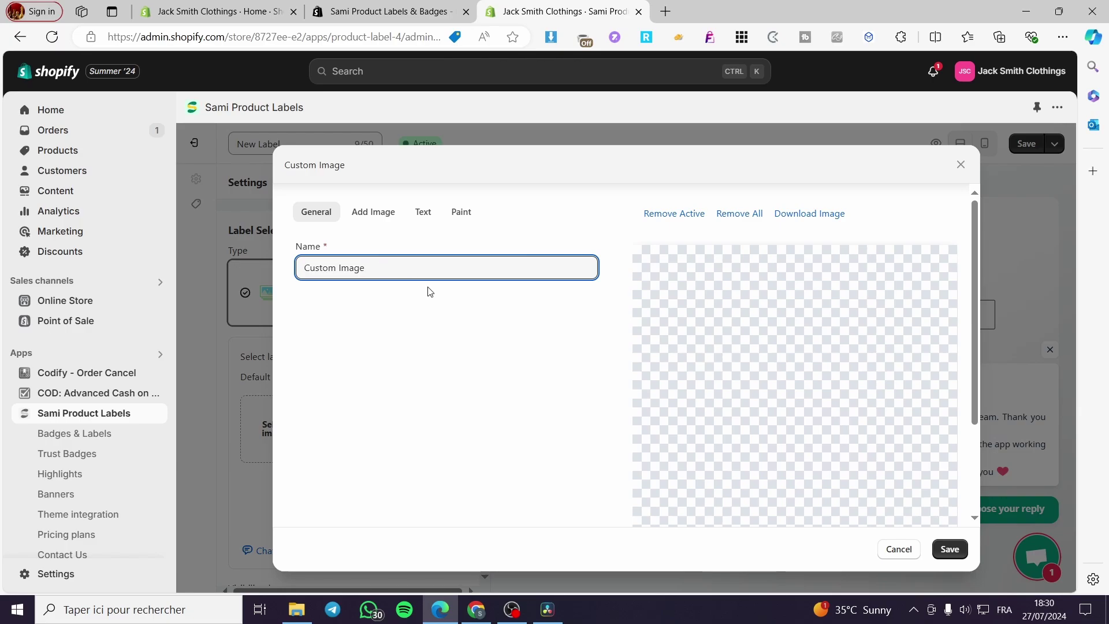
pyautogui.moveTo(411, 266); pyautogui.dragTo(189, 254)
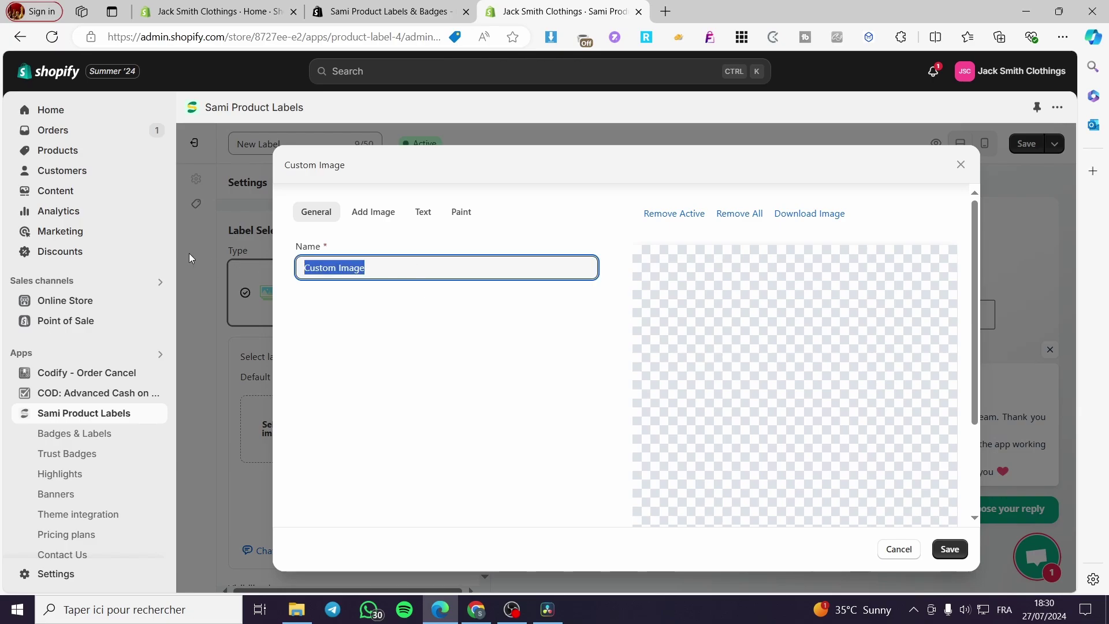
pyautogui.write('30%sale')
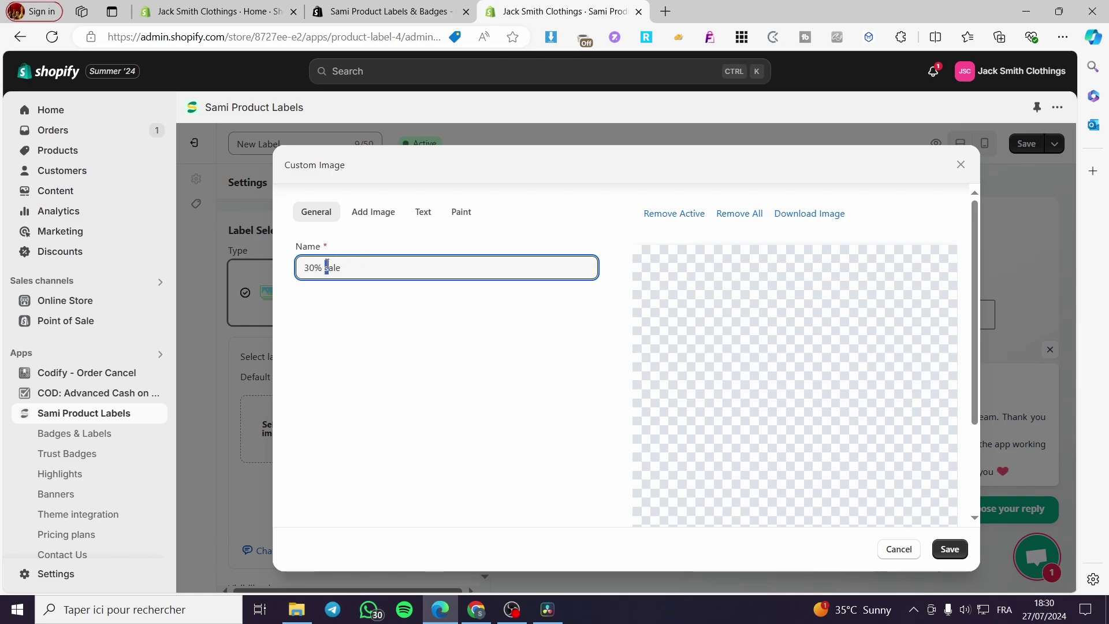
# Step: Add the black arched tag template and enlarge it in the canvas centre
pyautogui.click(373, 212)
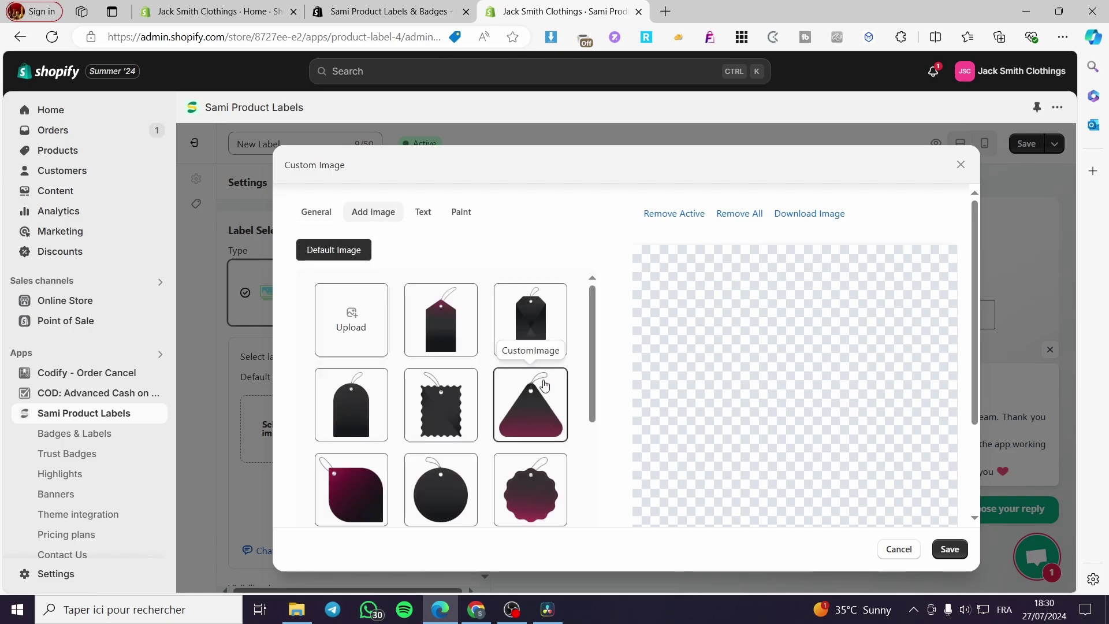
pyautogui.moveTo(593, 366)
pyautogui.mouseDown()
pyautogui.moveTo(586, 479)
pyautogui.moveTo(572, 371)
pyautogui.mouseUp()
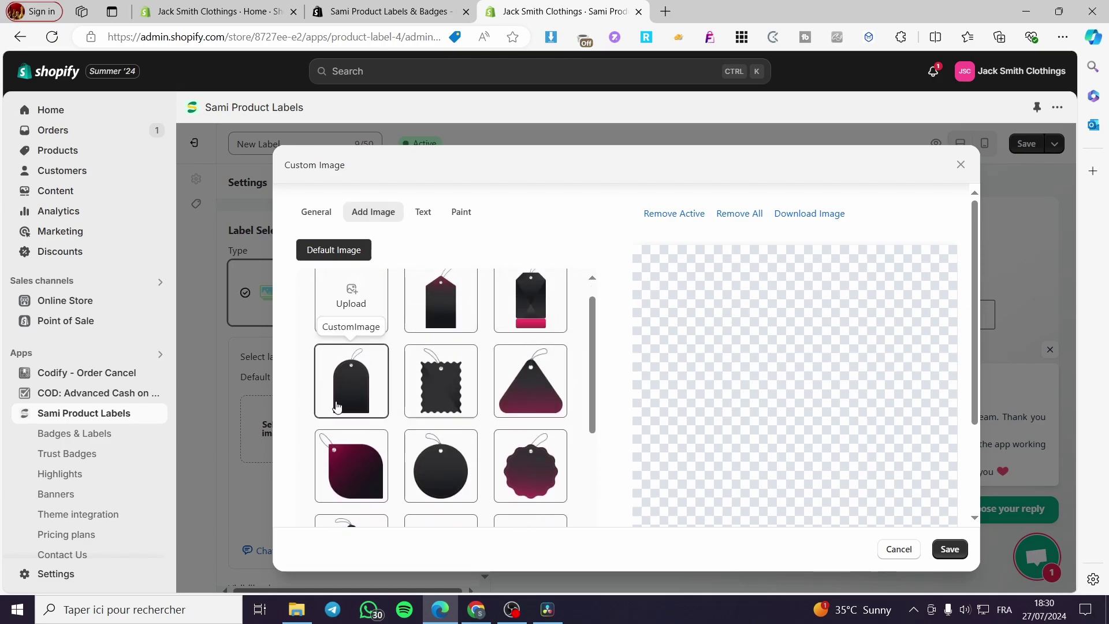
pyautogui.click(357, 393)
pyautogui.moveTo(658, 292); pyautogui.dragTo(920, 425)
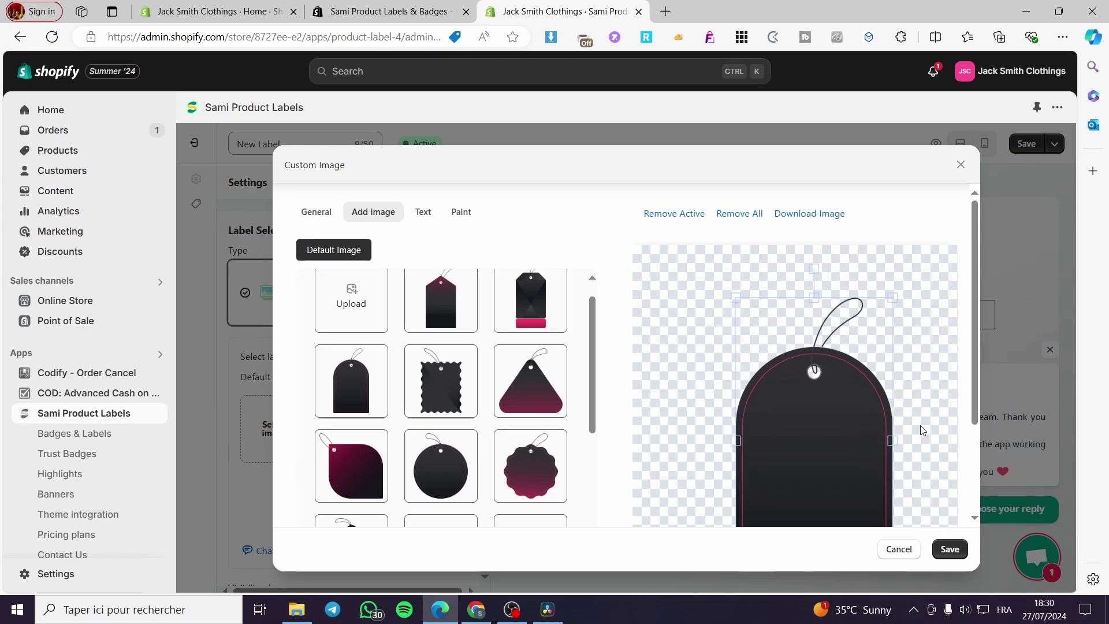
pyautogui.scroll(-3, 920, 425)
pyautogui.moveTo(837, 360); pyautogui.dragTo(827, 388)
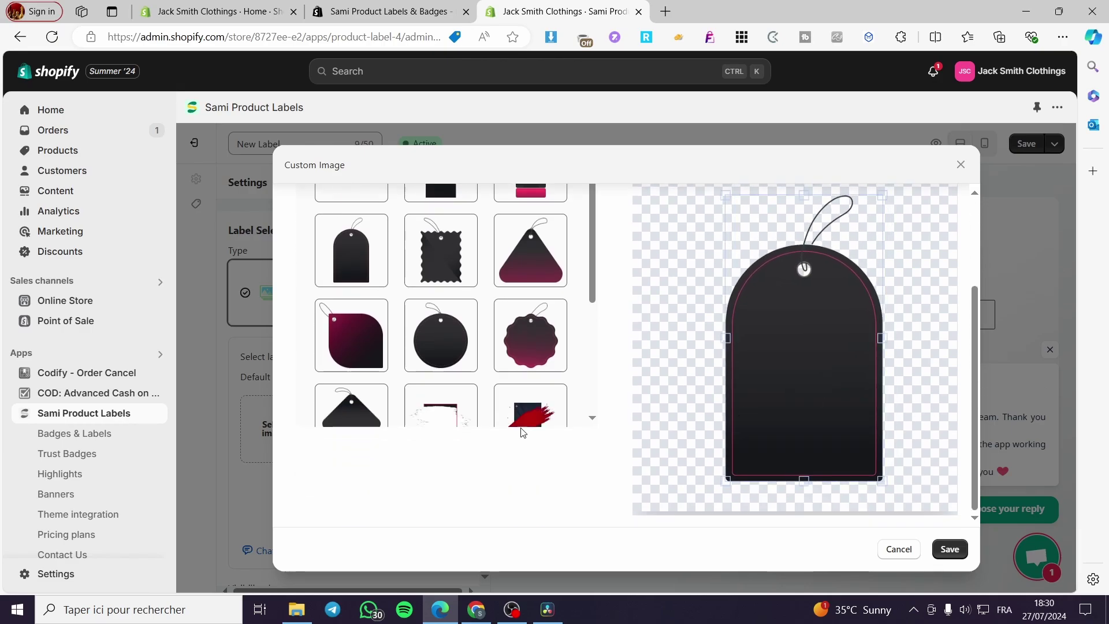
pyautogui.scroll(2, 797, 396)
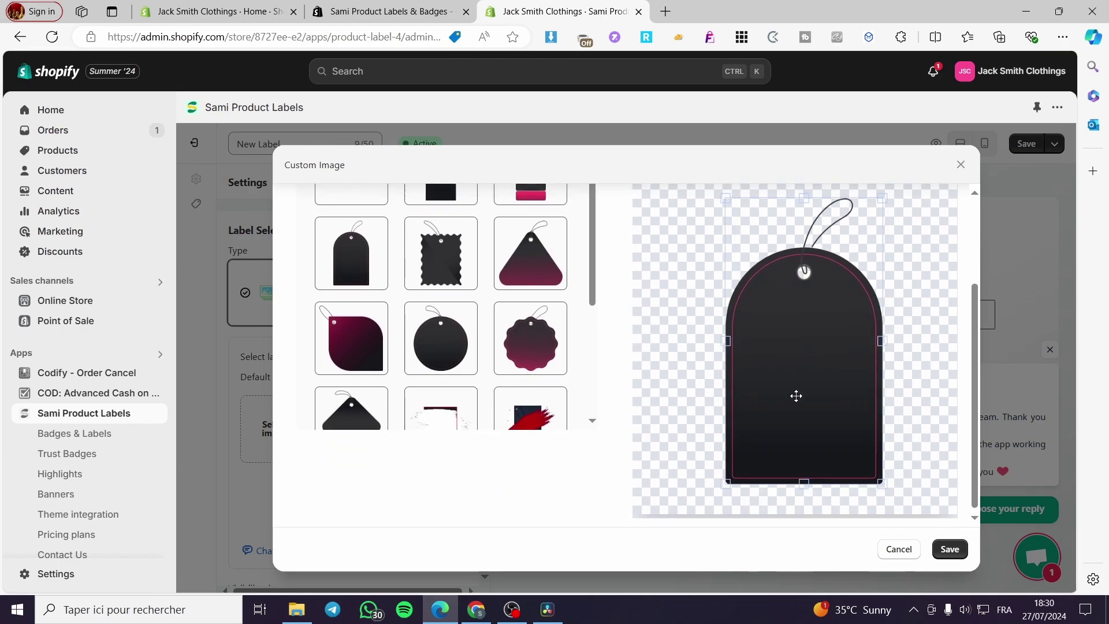
pyautogui.scroll(3, 435, 259)
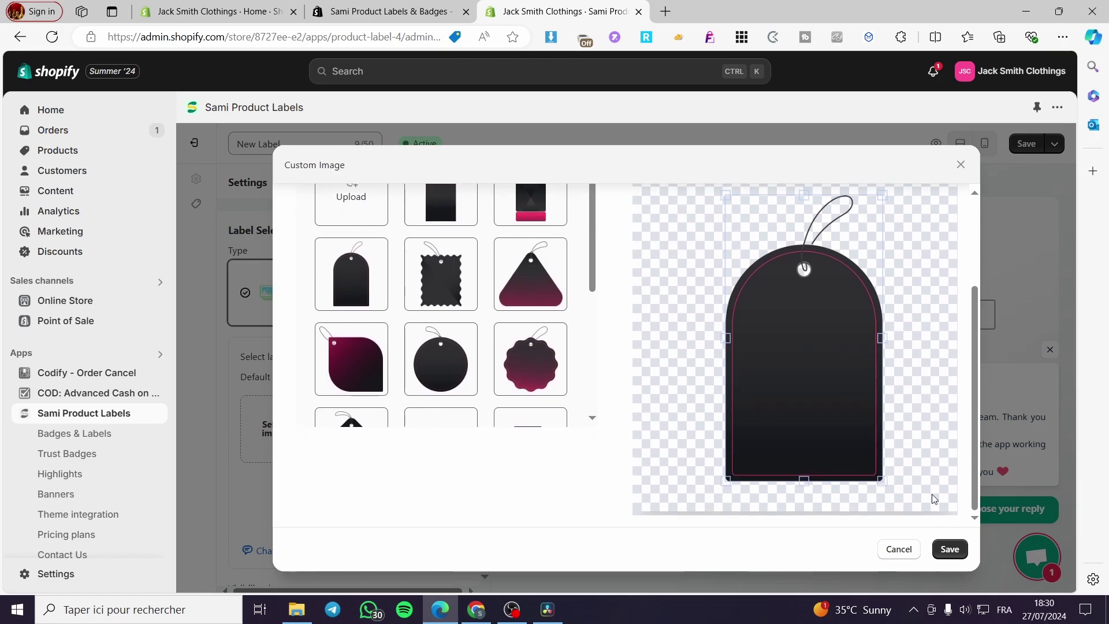
pyautogui.click(413, 218)
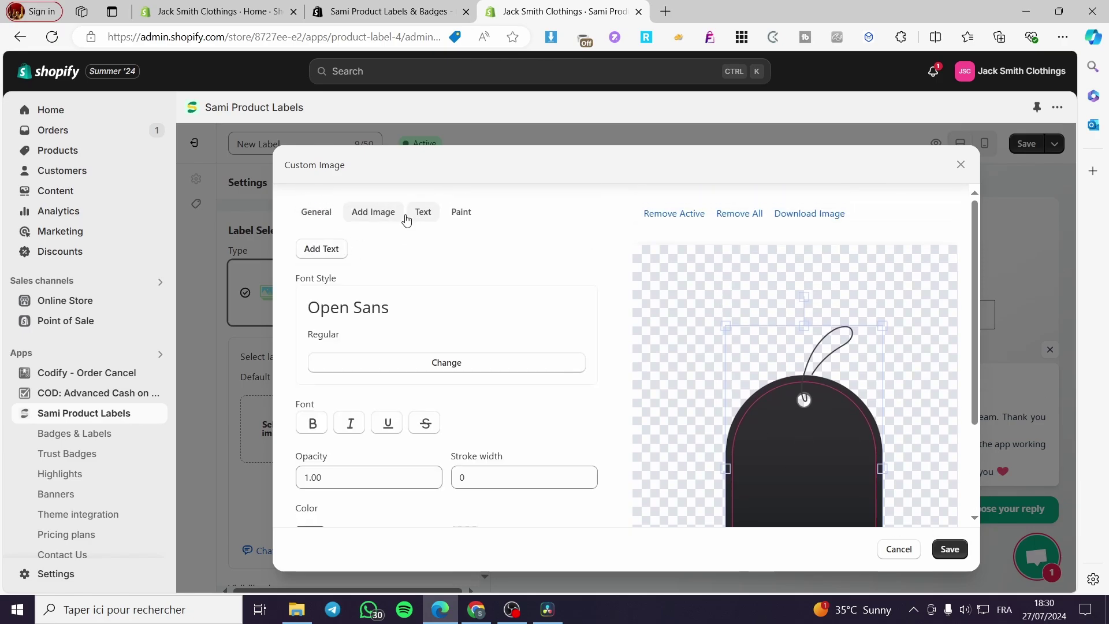
# Step: Add a text object onto the tag, made bold and near-white (#F6F3F3)
pyautogui.click(323, 256)
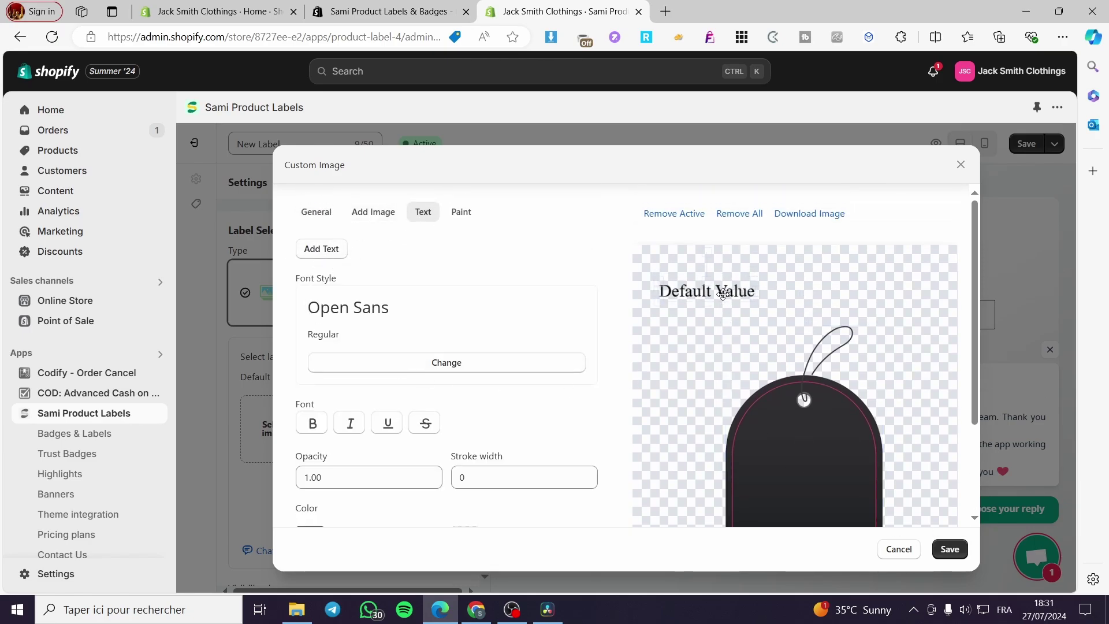
pyautogui.moveTo(720, 281); pyautogui.dragTo(820, 472)
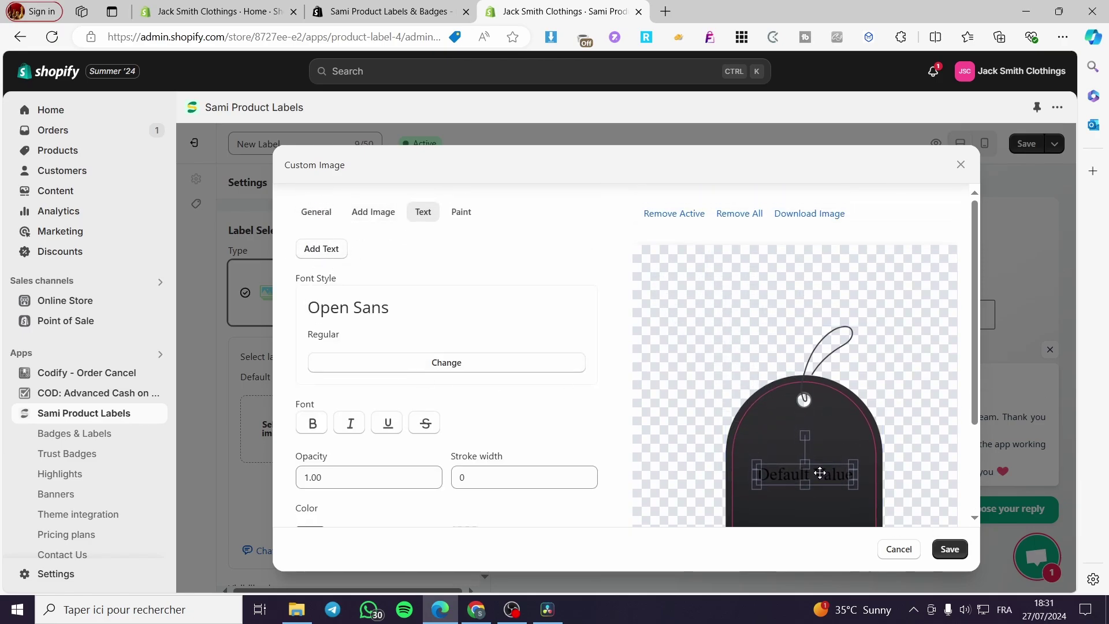
pyautogui.click(312, 425)
pyautogui.scroll(-2, 448, 387)
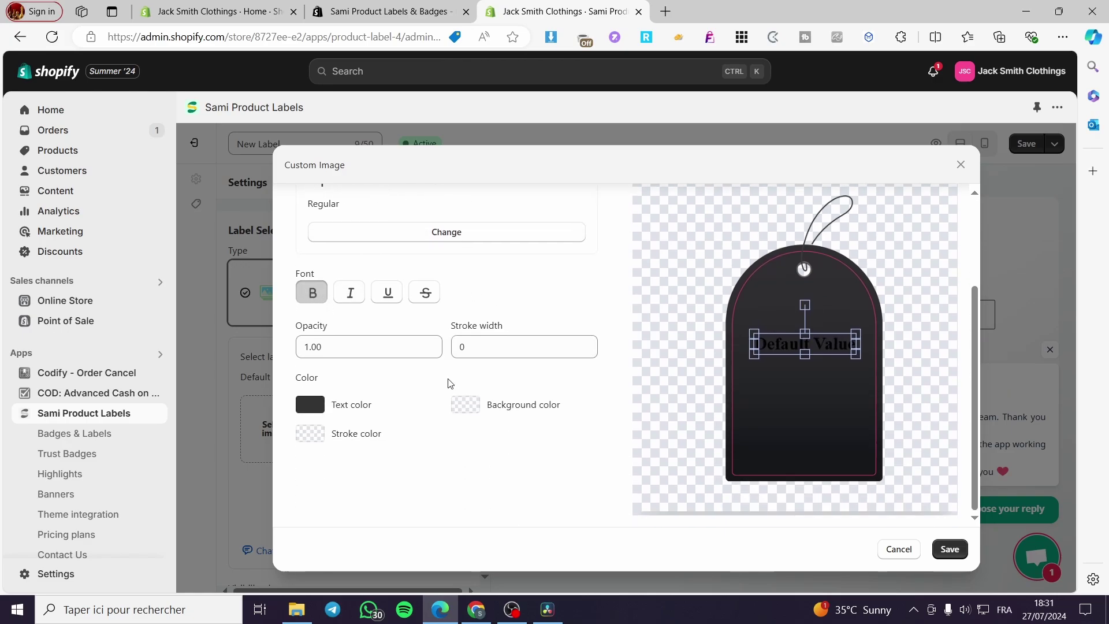
pyautogui.click(317, 407)
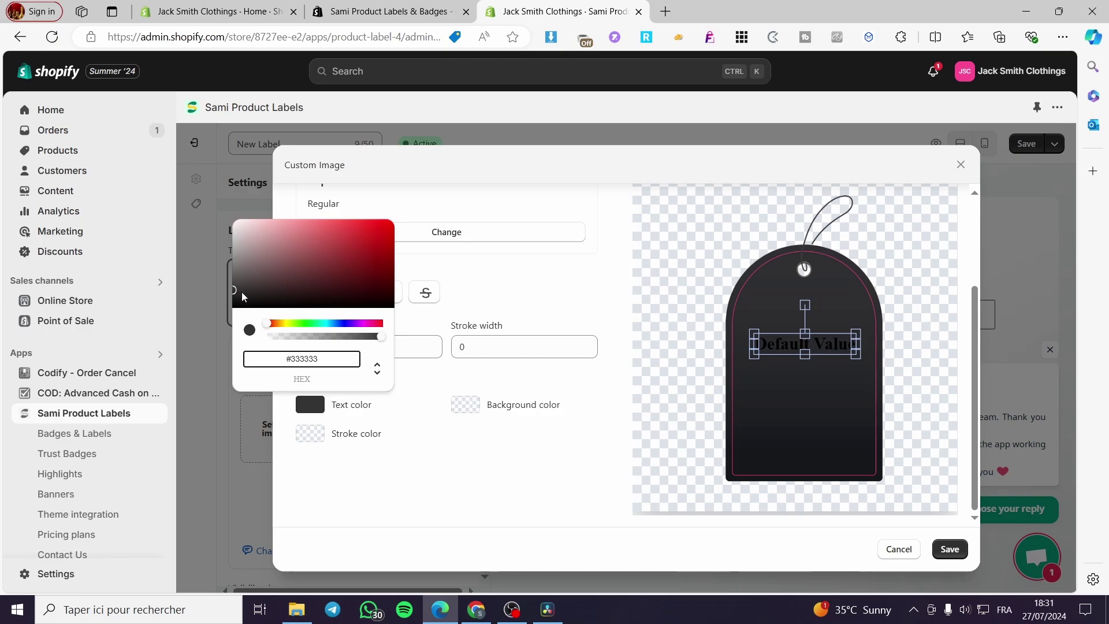
pyautogui.click(230, 230)
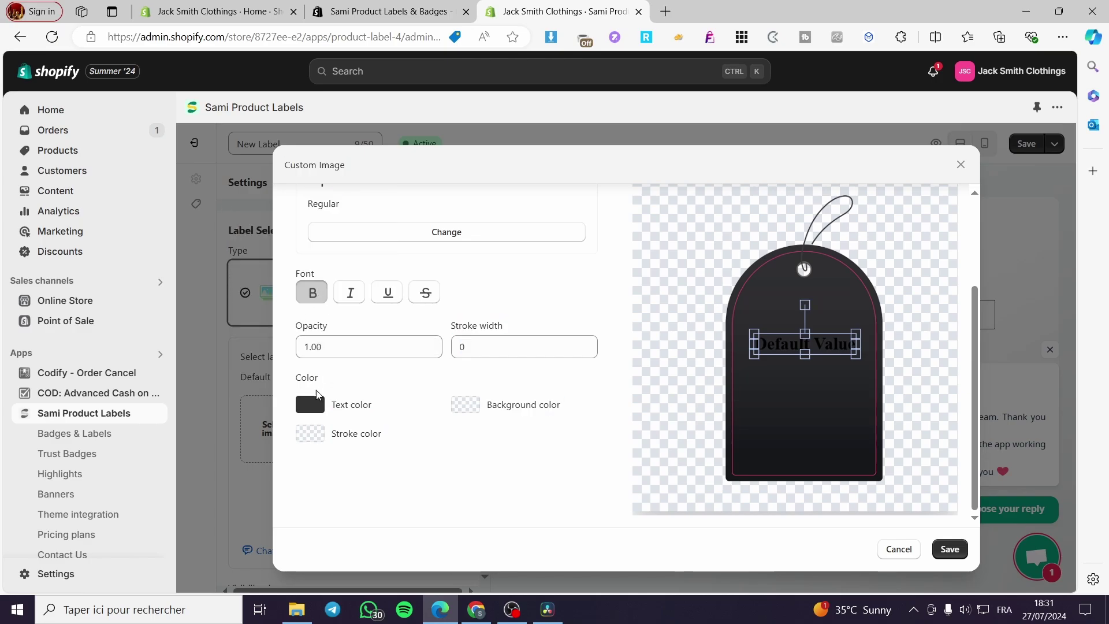
pyautogui.click(315, 404)
pyautogui.click(237, 223)
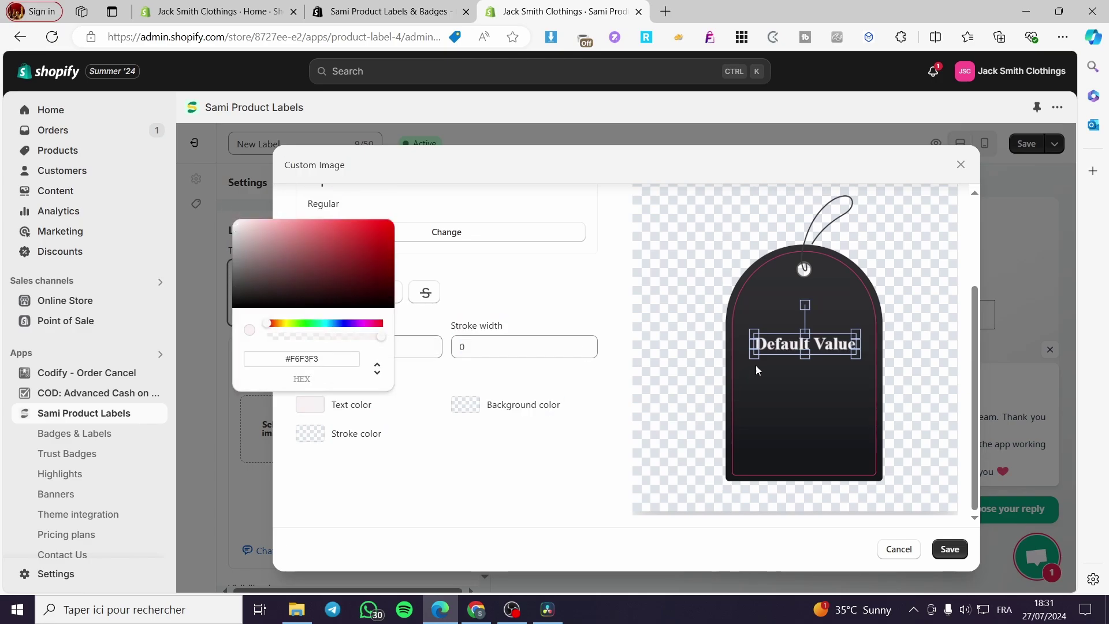
pyautogui.click(515, 275)
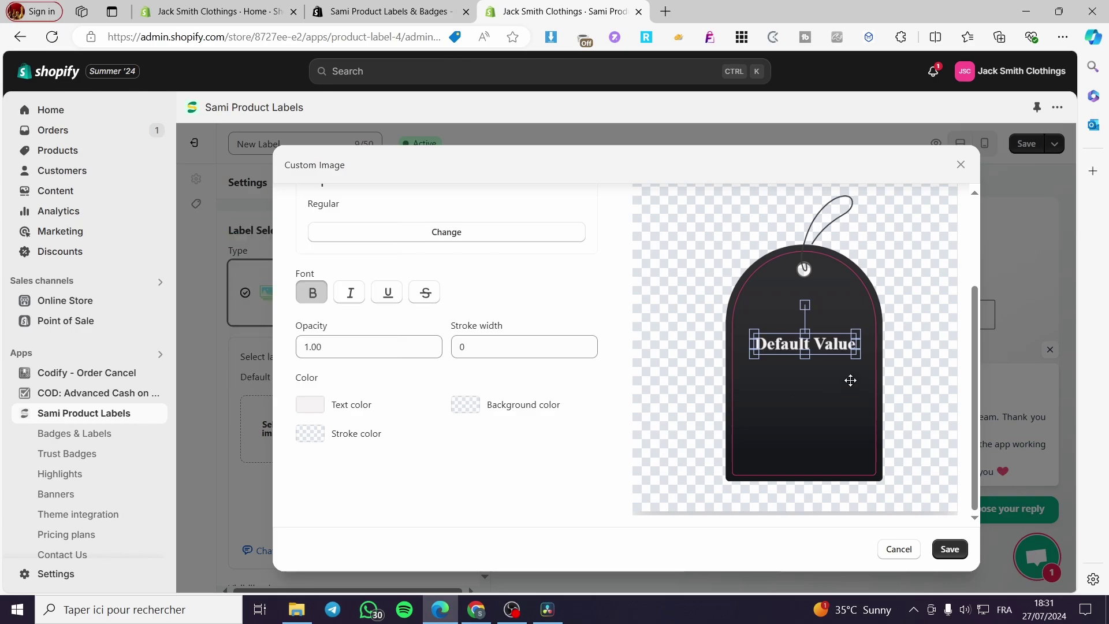
# Step: Replace the default text with 'Sale of' and '30 %' on a new line
pyautogui.doubleClick(817, 341)
pyautogui.click(799, 345)
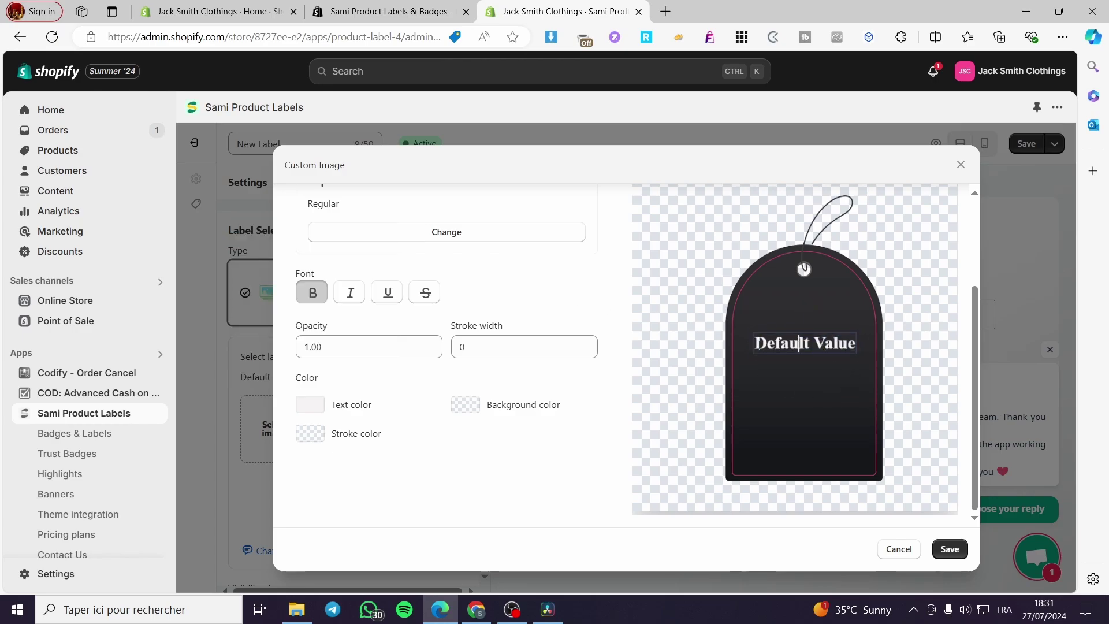
pyautogui.moveTo(757, 346); pyautogui.dragTo(852, 344)
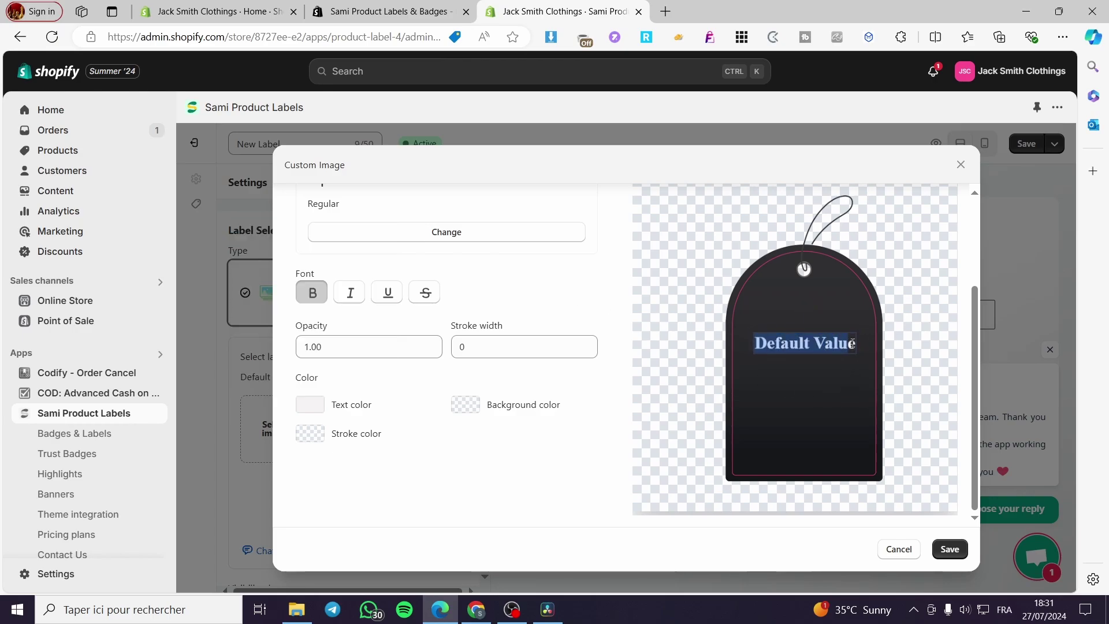
pyautogui.write('eSal')
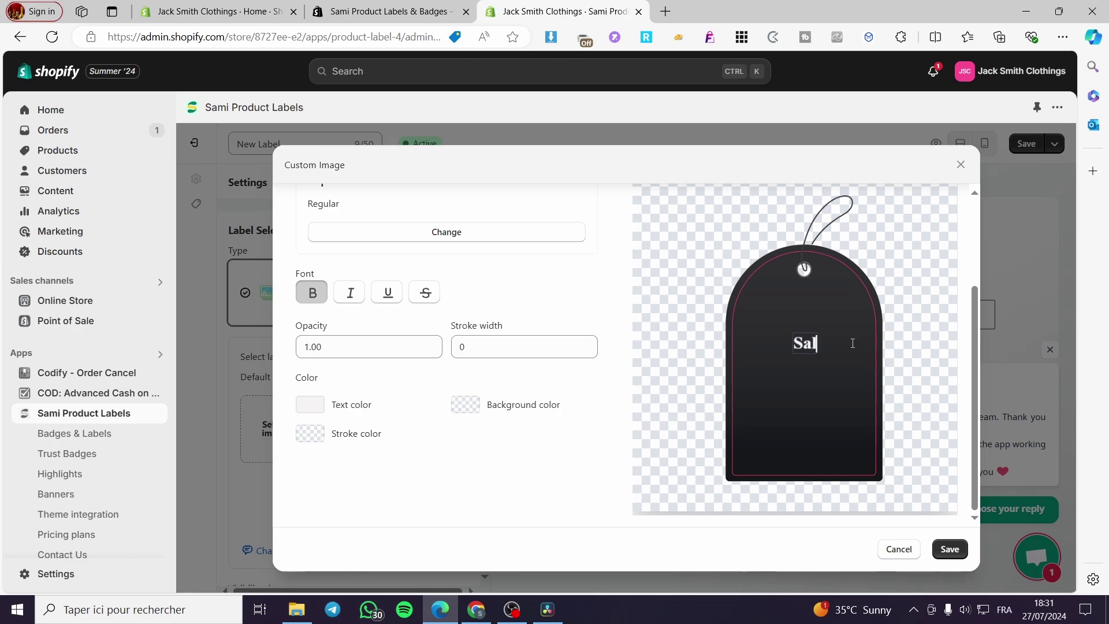
pyautogui.write('e o')
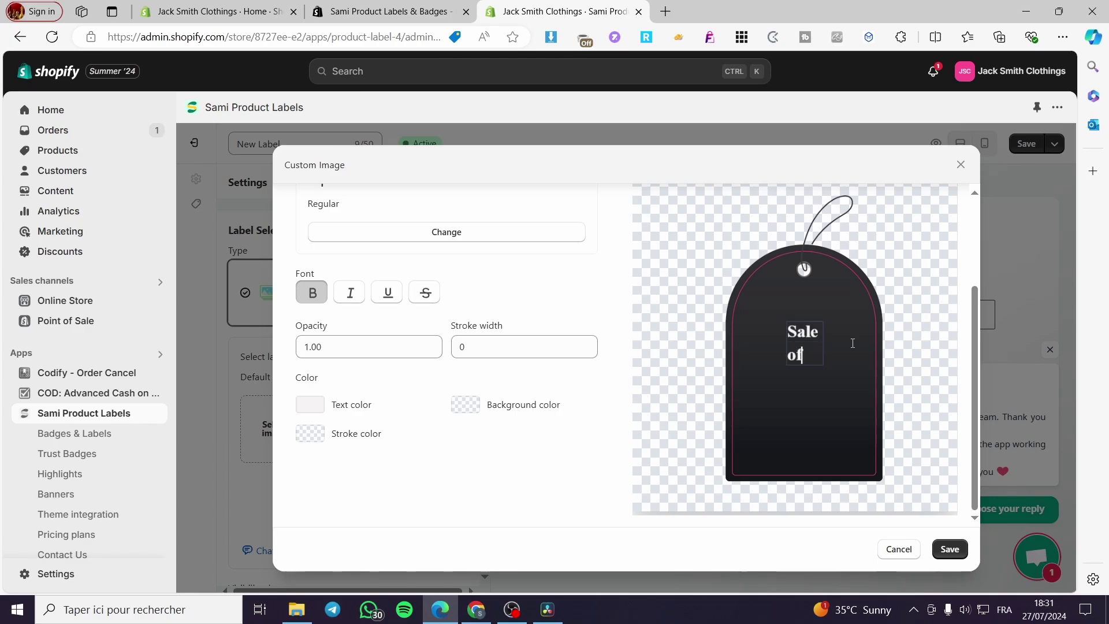
pyautogui.write('f')
pyautogui.press('Return')
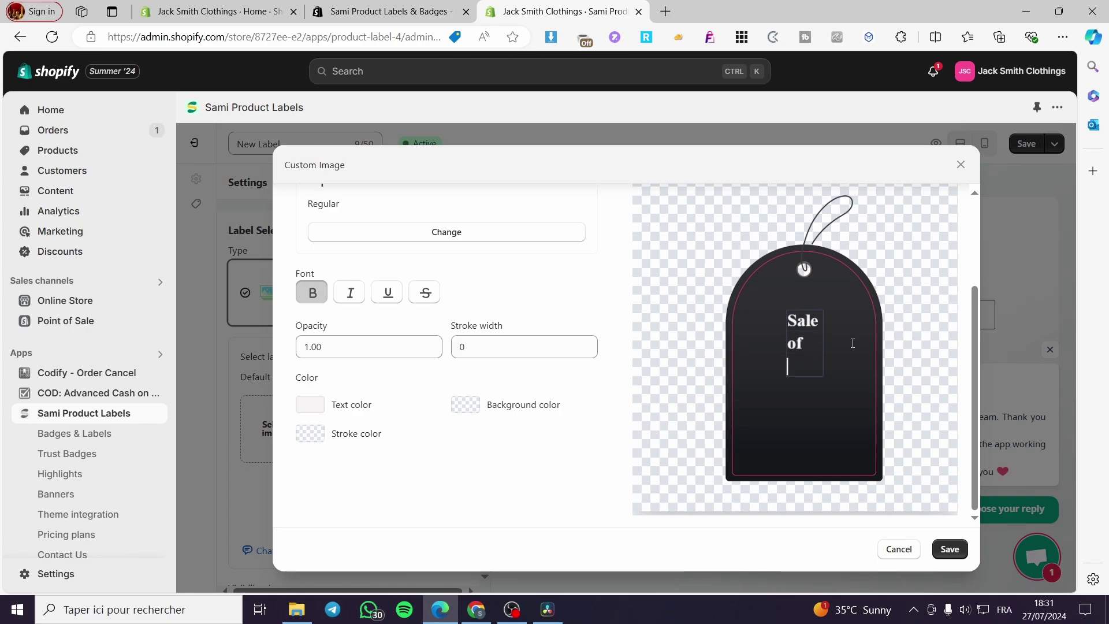
pyautogui.write('30 %')
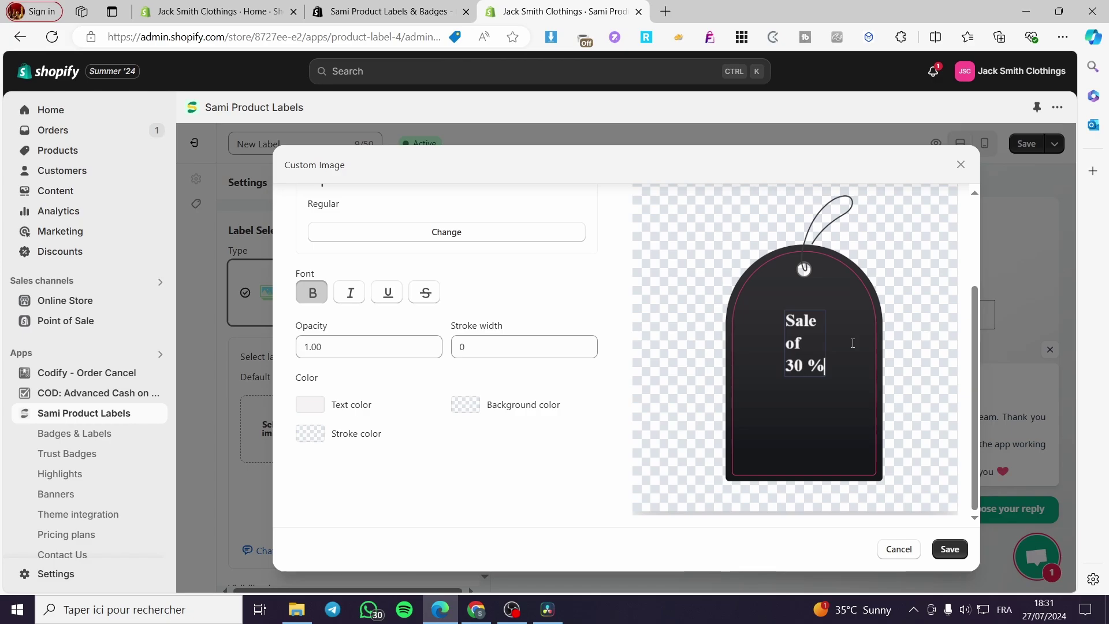
pyautogui.scroll(3, 399, 407)
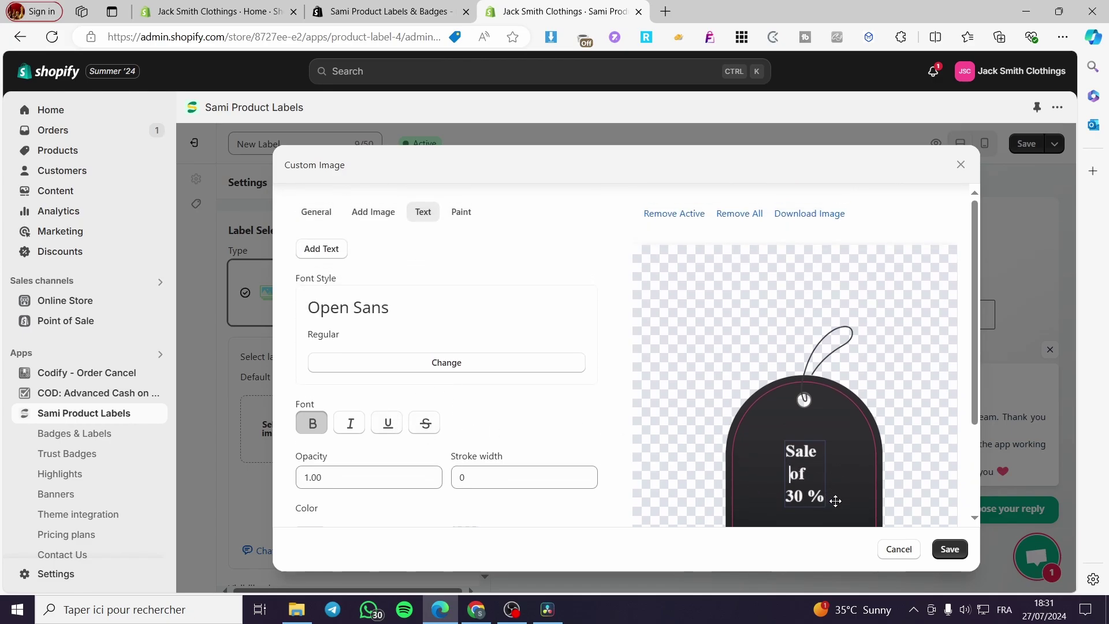
# Step: Place the text on the tag and delete the 'Sale of' lines, leaving '30 %'
pyautogui.scroll(-3, 832, 414)
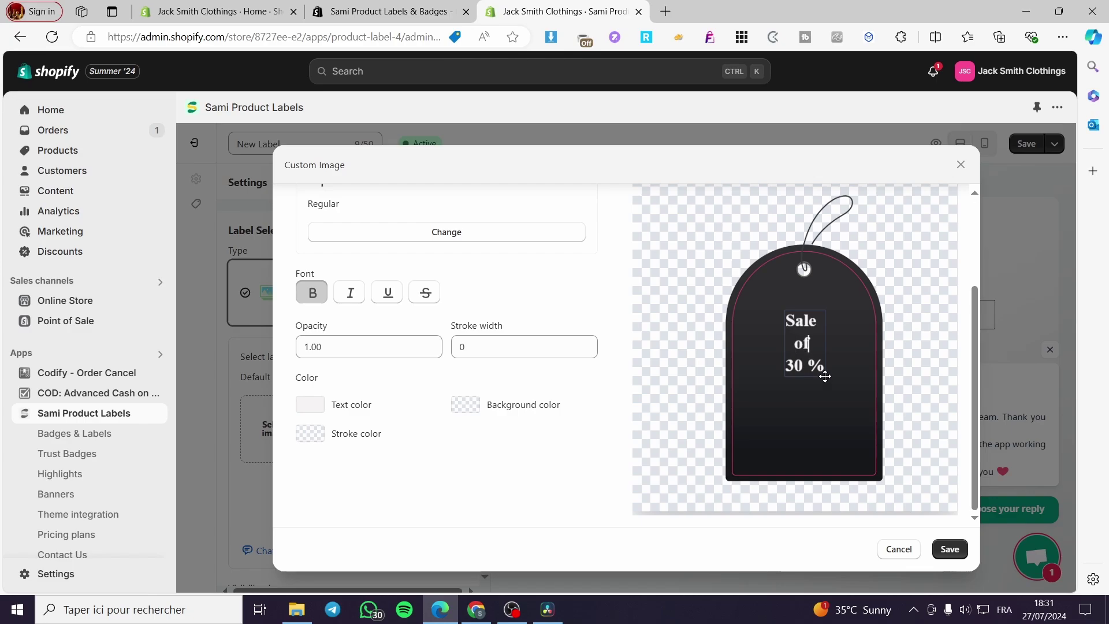
pyautogui.click(828, 374)
pyautogui.moveTo(797, 337); pyautogui.dragTo(844, 347)
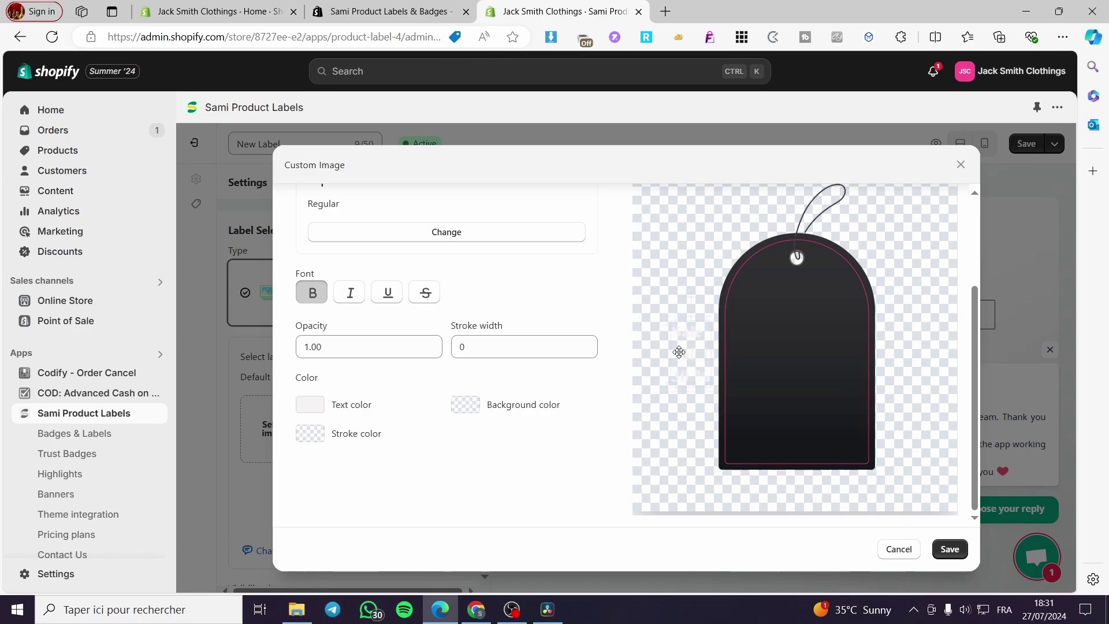
pyautogui.moveTo(675, 349); pyautogui.dragTo(811, 351)
pyautogui.click(935, 366)
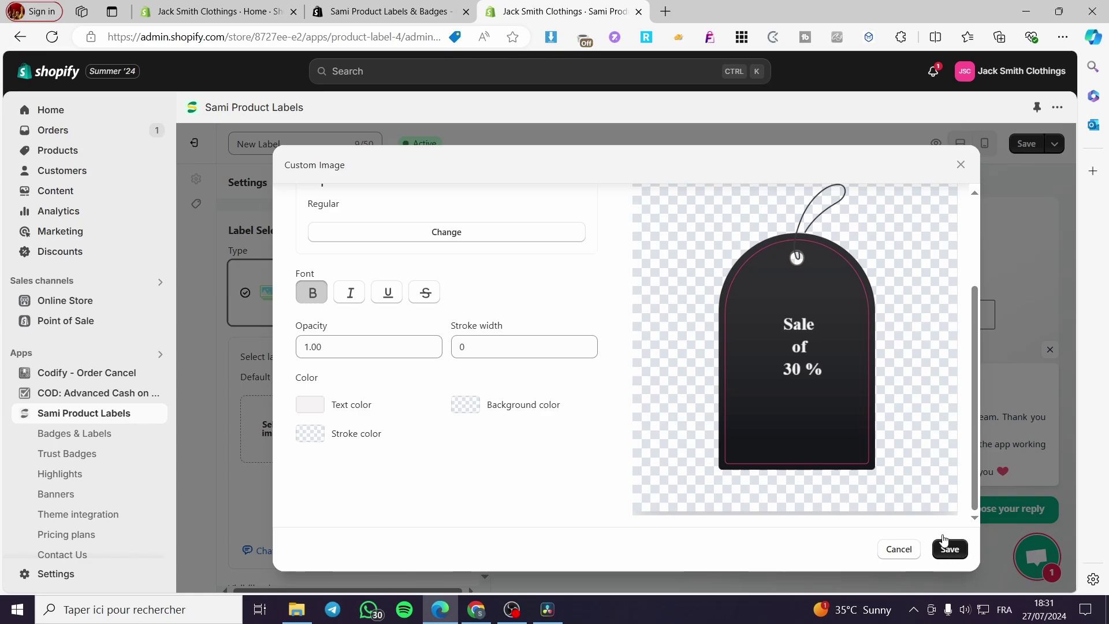
pyautogui.click(824, 336)
pyautogui.moveTo(798, 359); pyautogui.dragTo(737, 346)
pyautogui.click(815, 343)
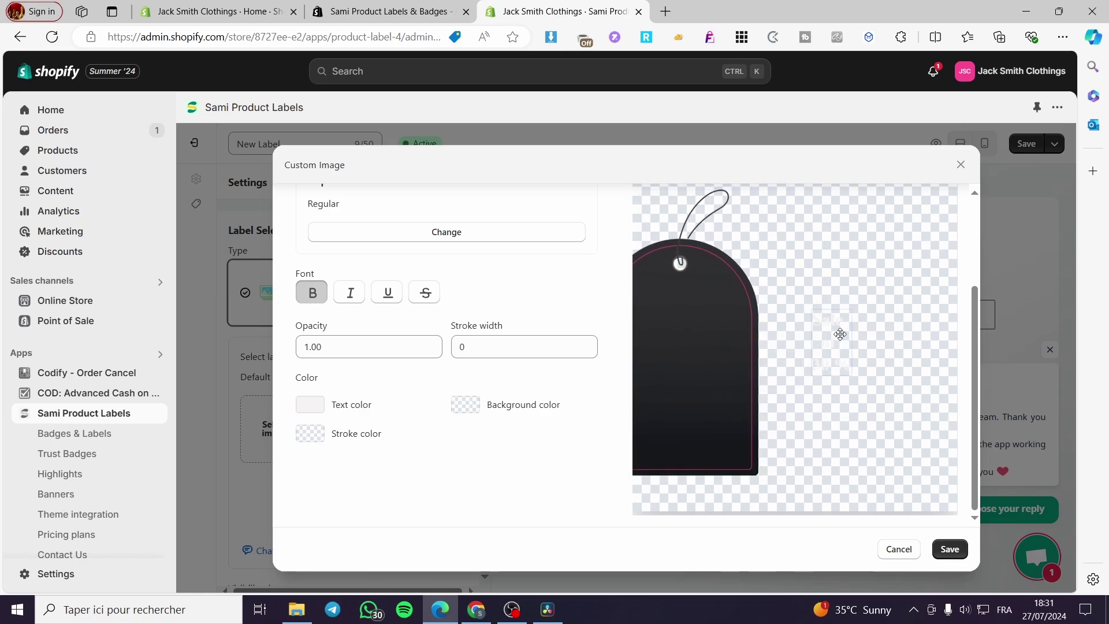
pyautogui.moveTo(832, 344); pyautogui.dragTo(816, 307)
pyautogui.press('BackSpace')
pyautogui.moveTo(654, 358); pyautogui.dragTo(790, 324)
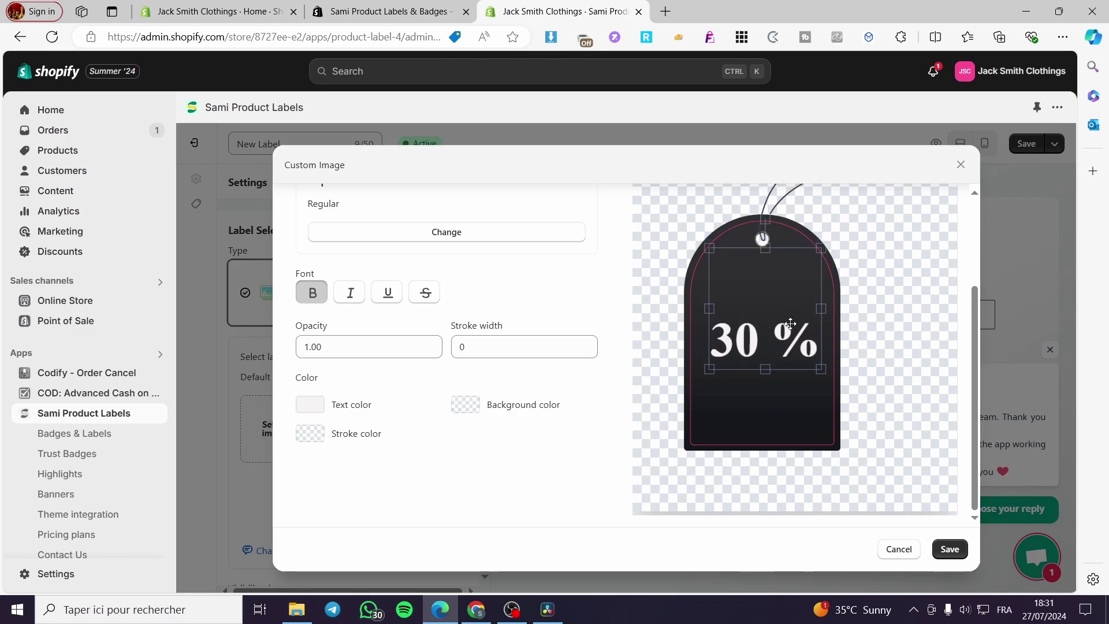
# Step: Change the text to '-30 %', centre it on the tag, and save the design
pyautogui.click(726, 346)
pyautogui.click(719, 348)
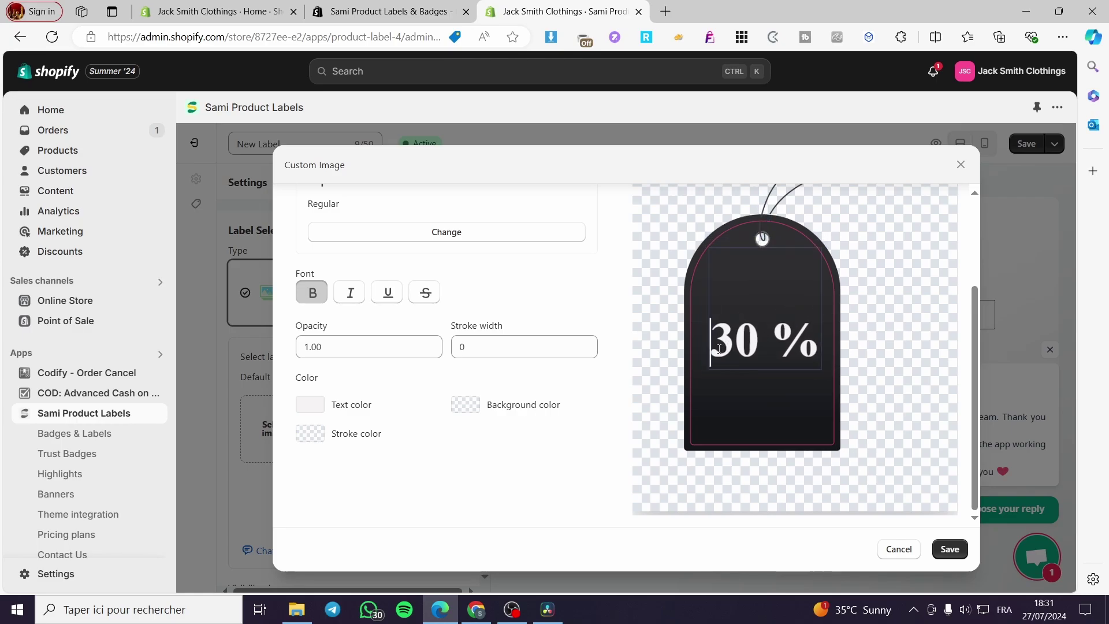
pyautogui.write('-')
pyautogui.click(898, 387)
pyautogui.moveTo(787, 346)
pyautogui.mouseDown()
pyautogui.moveTo(785, 366)
pyautogui.moveTo(784, 340)
pyautogui.moveTo(781, 350)
pyautogui.mouseUp()
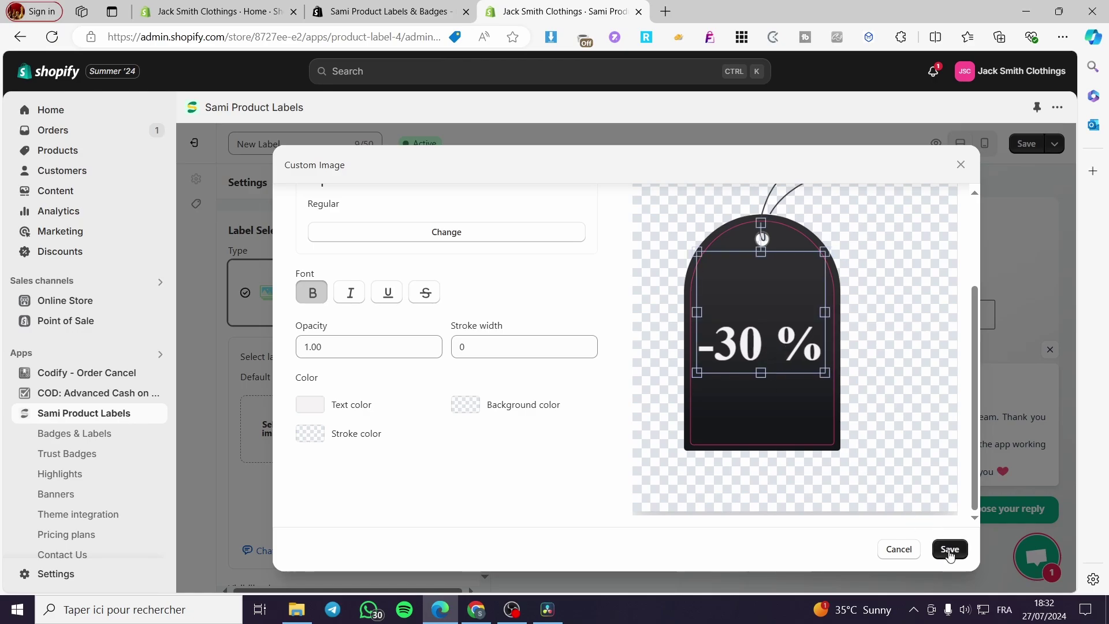
pyautogui.click(949, 549)
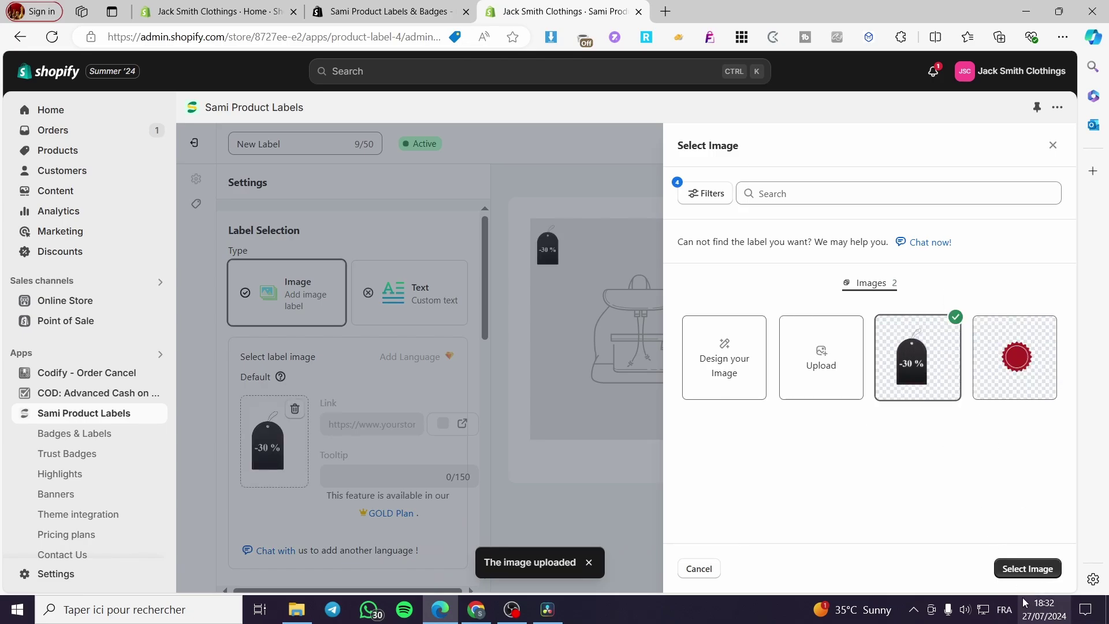
# Step: Use the -30 % tag as the label image and align it top-centre on the preview
pyautogui.click(1028, 568)
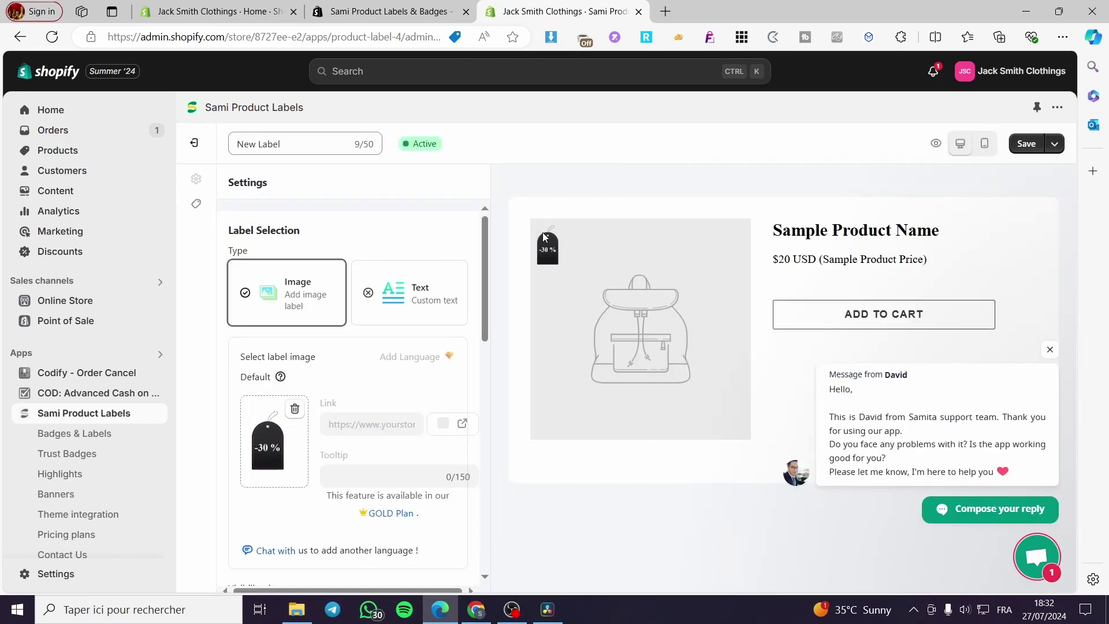
pyautogui.scroll(-9, 297, 415)
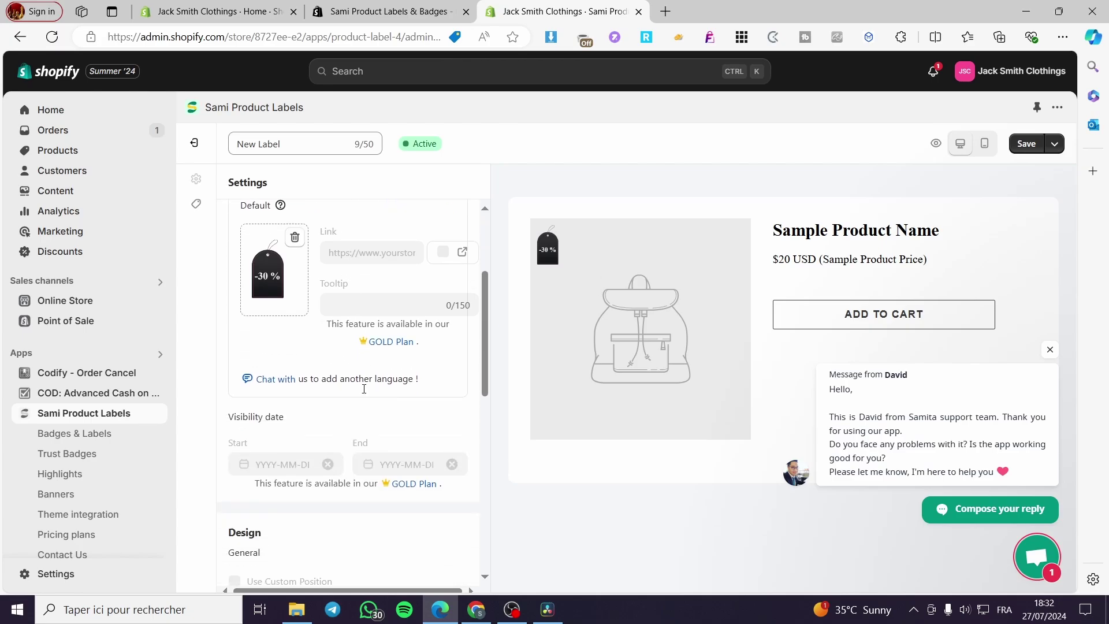
pyautogui.scroll(-2, 296, 425)
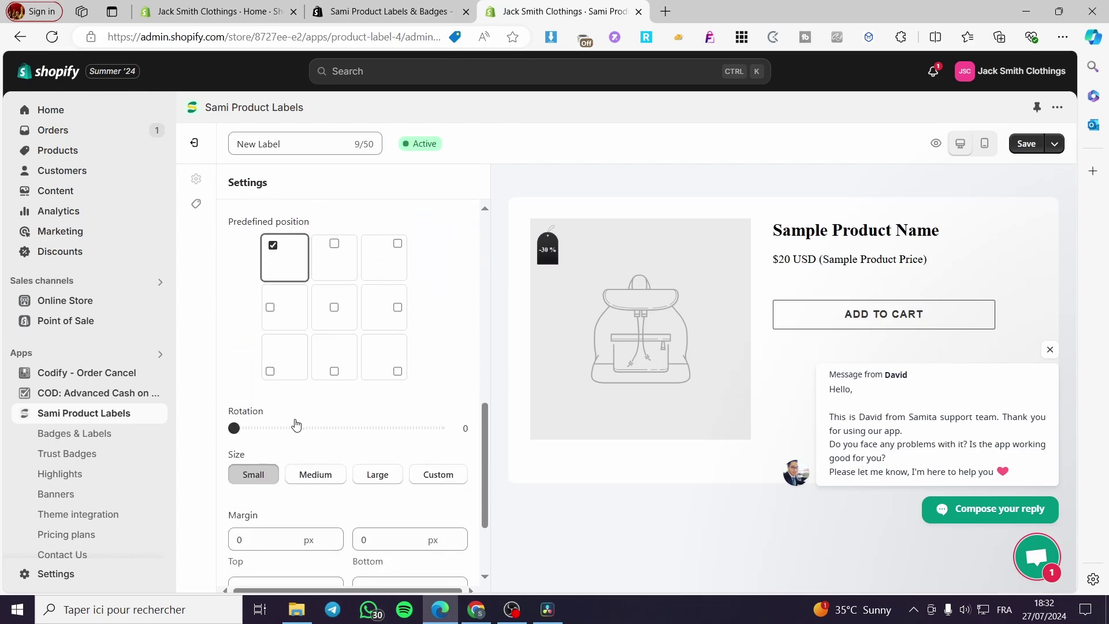
pyautogui.click(332, 255)
# Step: Try several positions and sizes, settling on bottom right at Small size
pyautogui.click(397, 246)
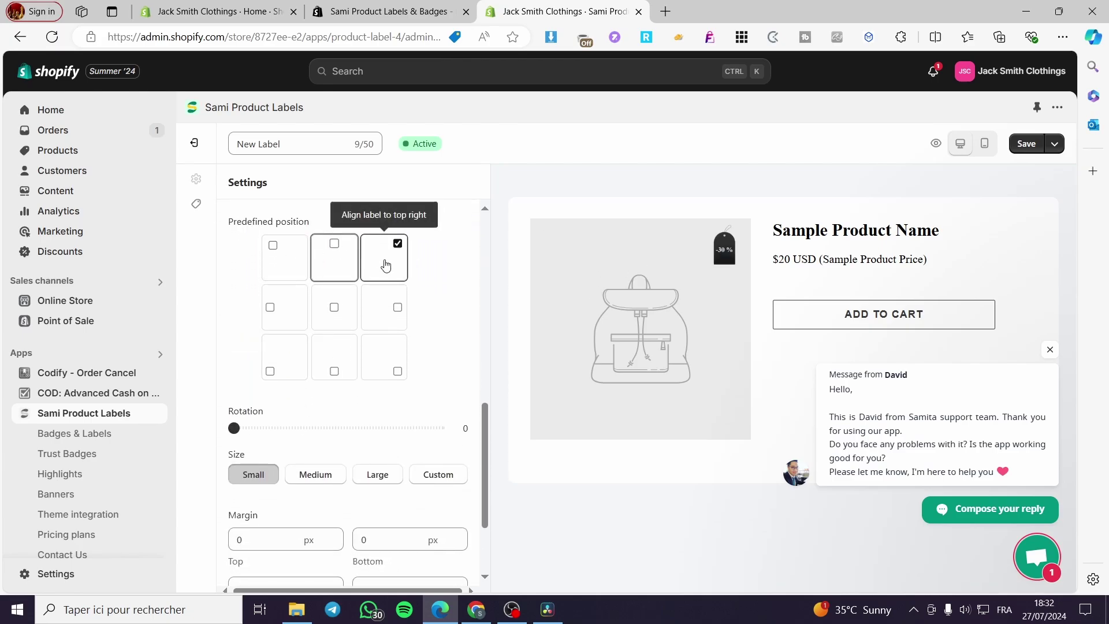
pyautogui.click(398, 308)
pyautogui.click(334, 308)
pyautogui.click(272, 312)
pyautogui.click(270, 369)
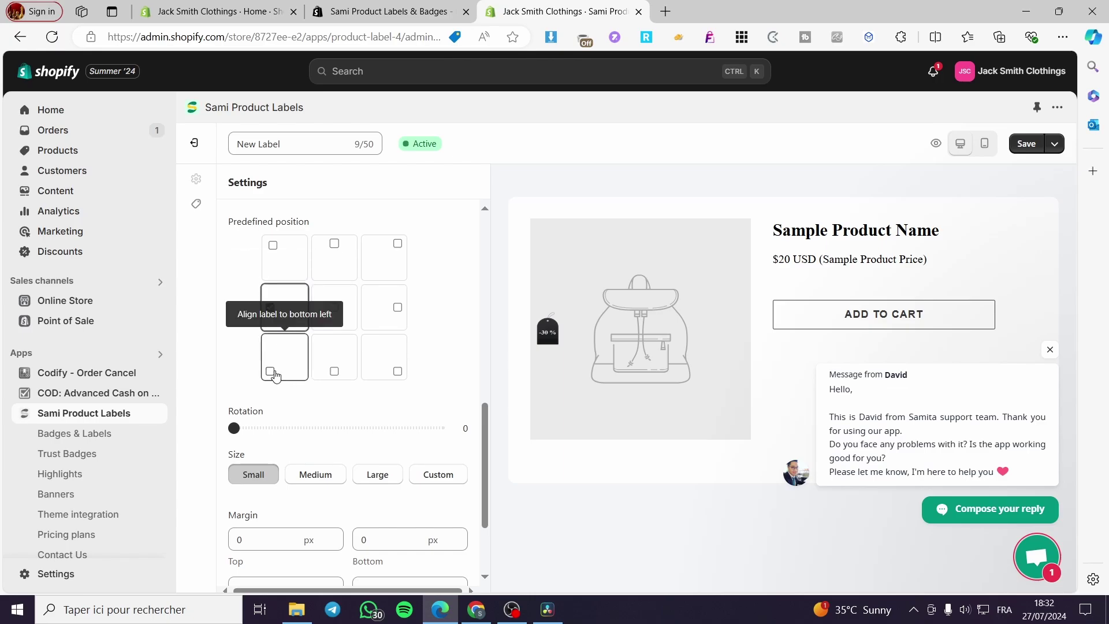
pyautogui.click(396, 369)
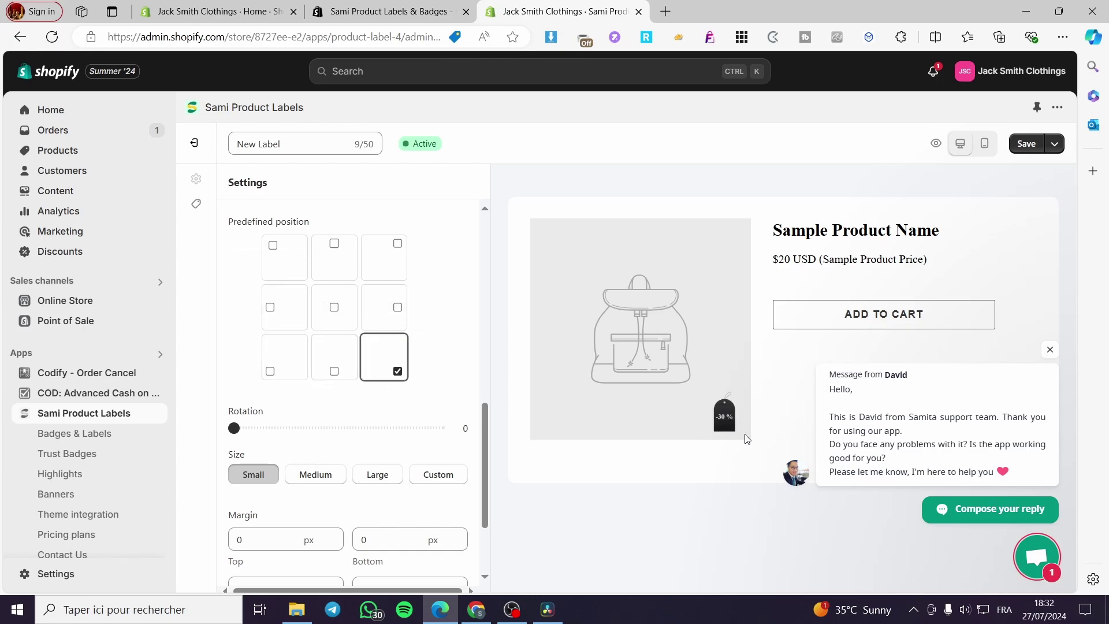
pyautogui.scroll(-1, 298, 417)
pyautogui.click(323, 407)
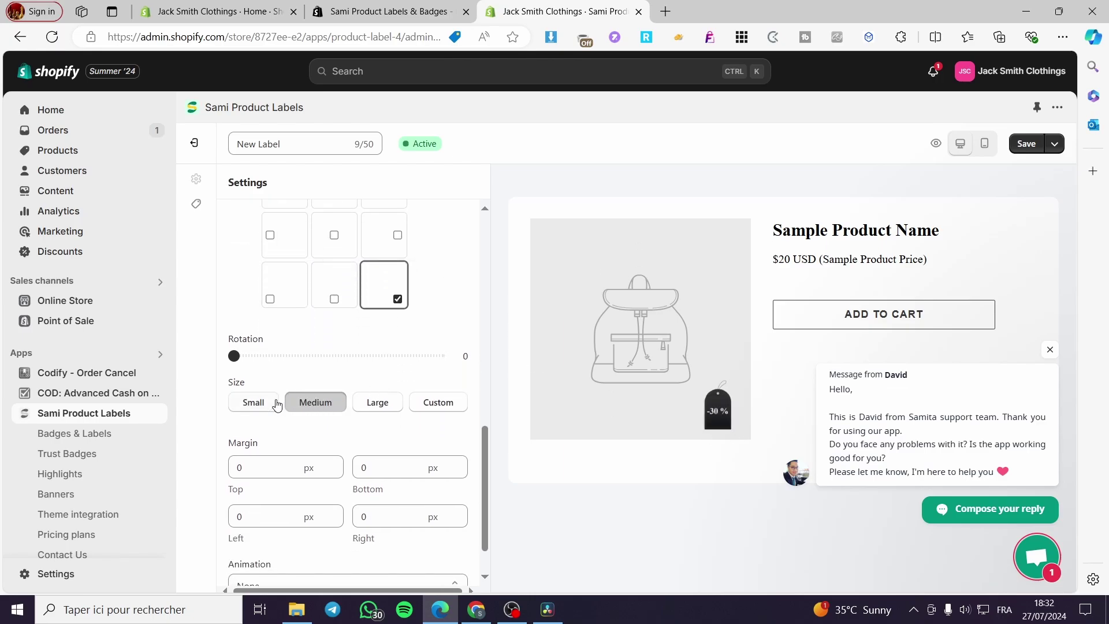
pyautogui.click(380, 404)
pyautogui.click(425, 405)
pyautogui.click(276, 405)
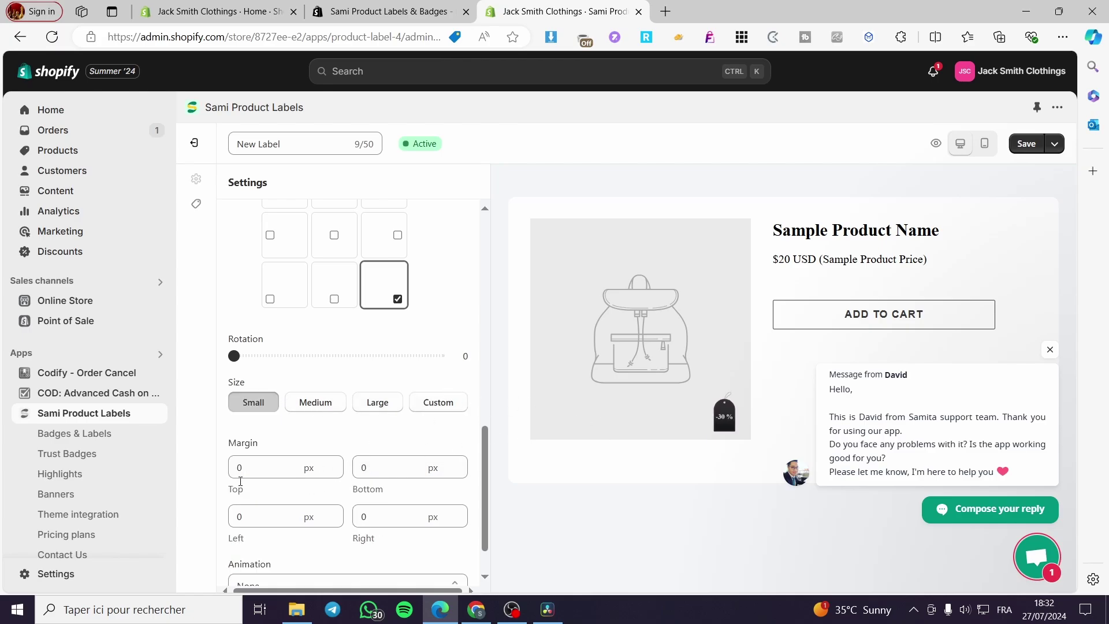
pyautogui.scroll(-2, 241, 481)
pyautogui.scroll(10, 289, 471)
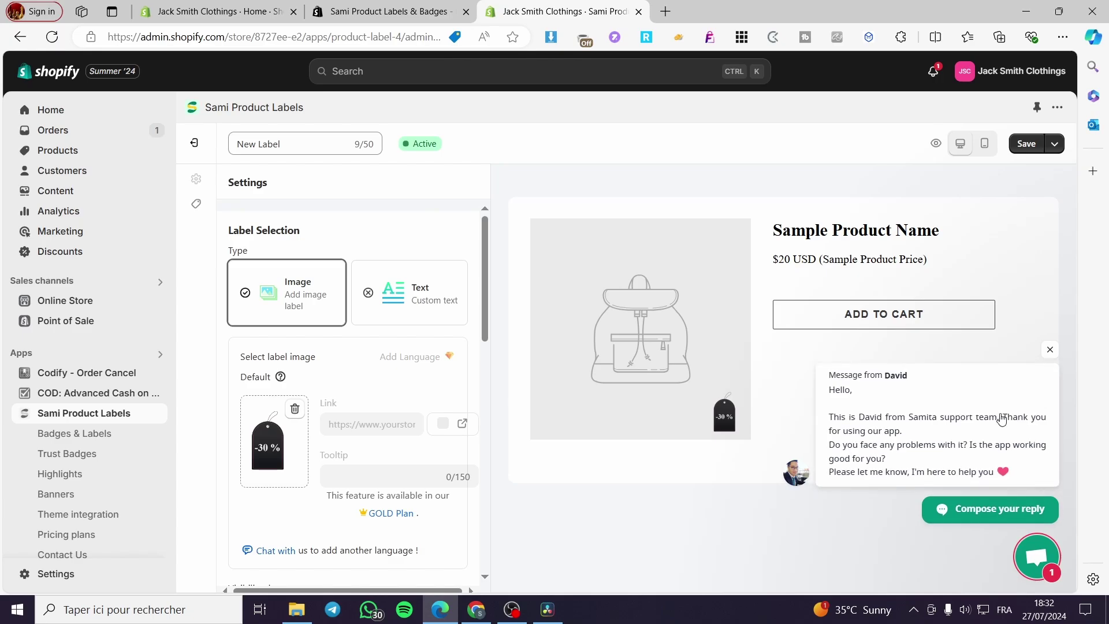
# Step: Save the new label and expand its advanced options
pyautogui.click(1049, 350)
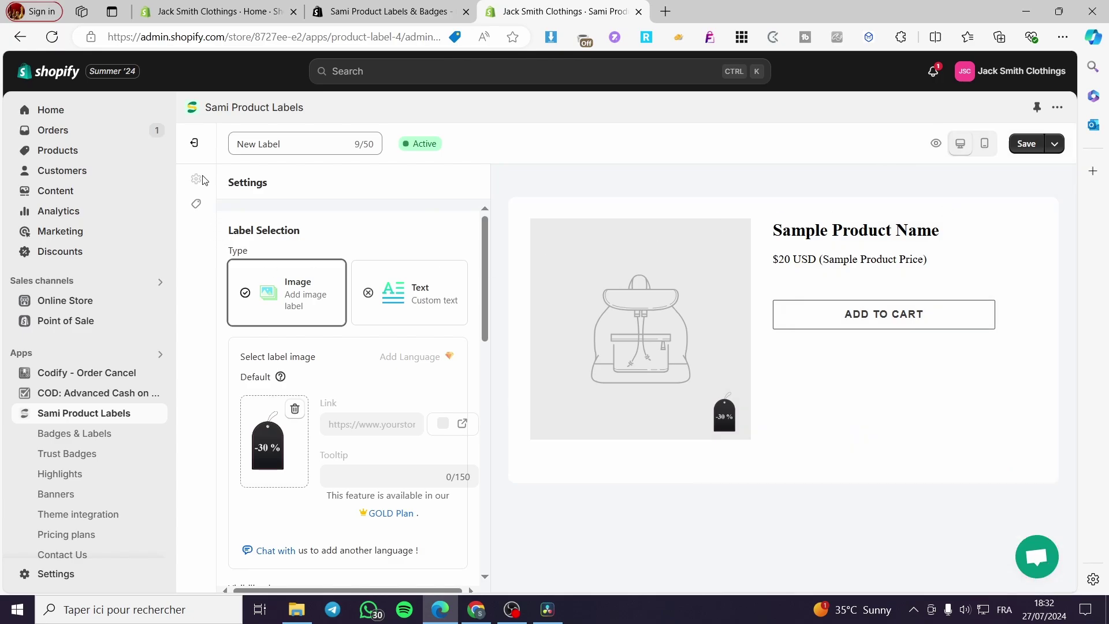
pyautogui.scroll(-10, 366, 314)
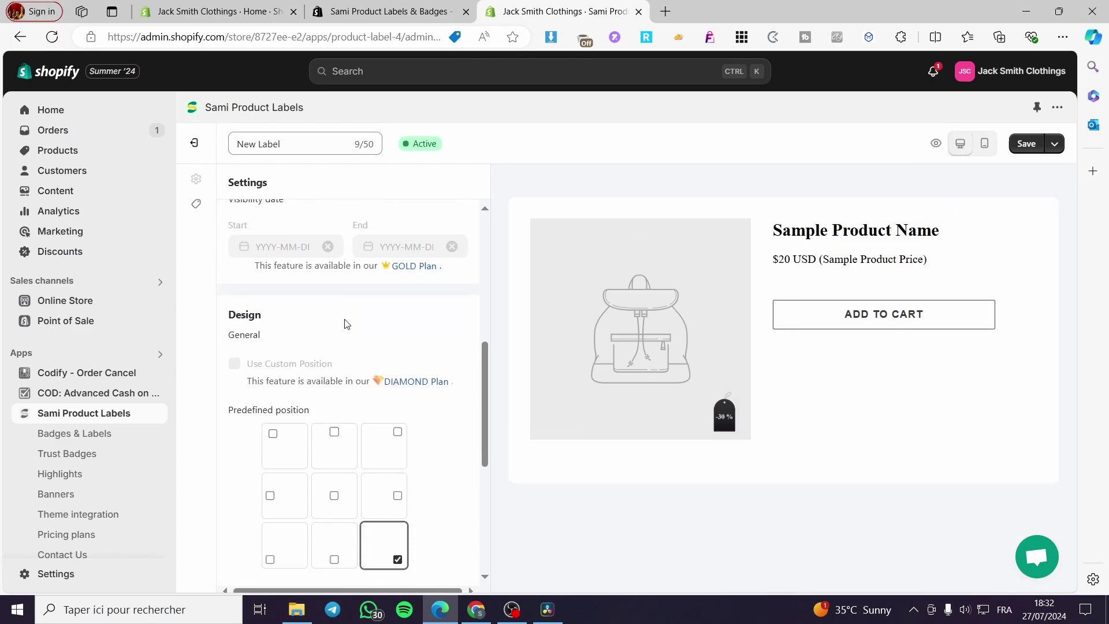
pyautogui.scroll(-1, 363, 506)
pyautogui.scroll(10, 352, 404)
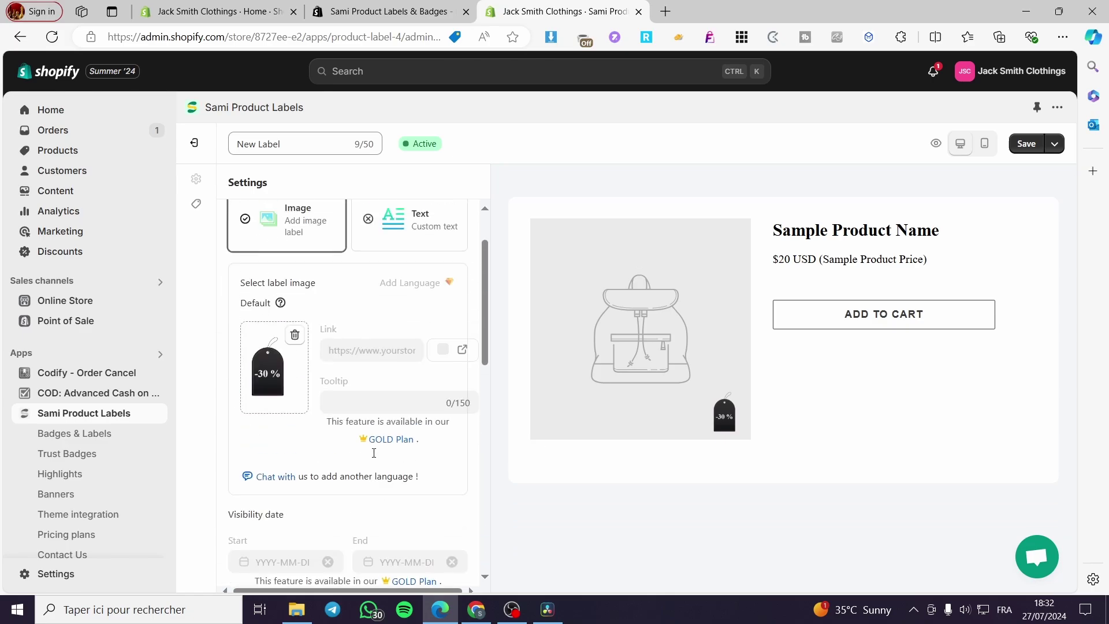
pyautogui.click(1031, 143)
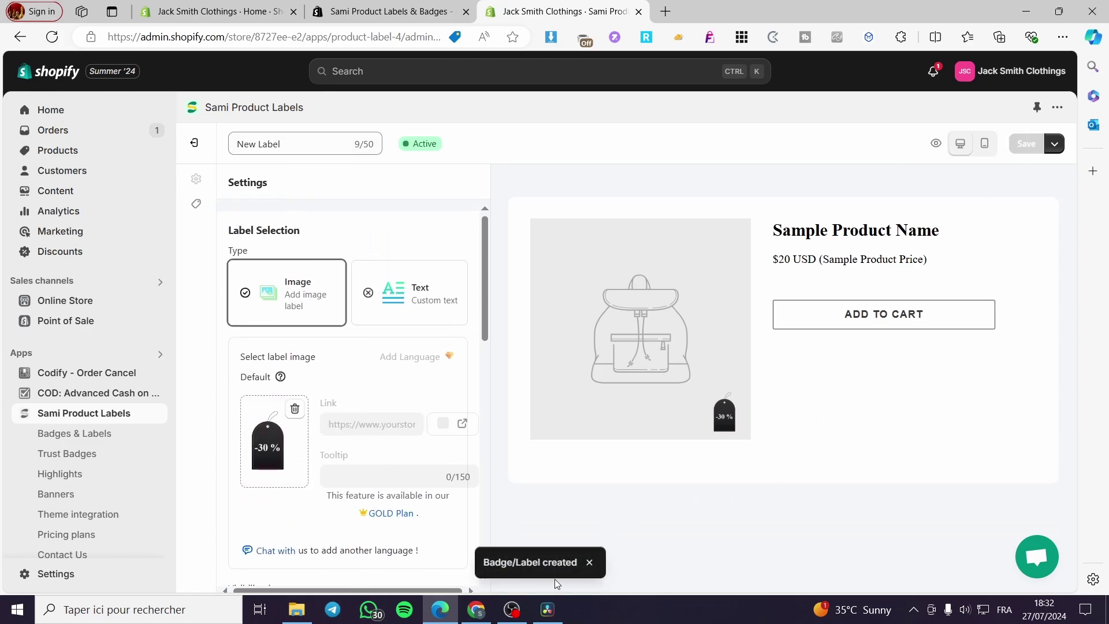
pyautogui.scroll(-10, 435, 488)
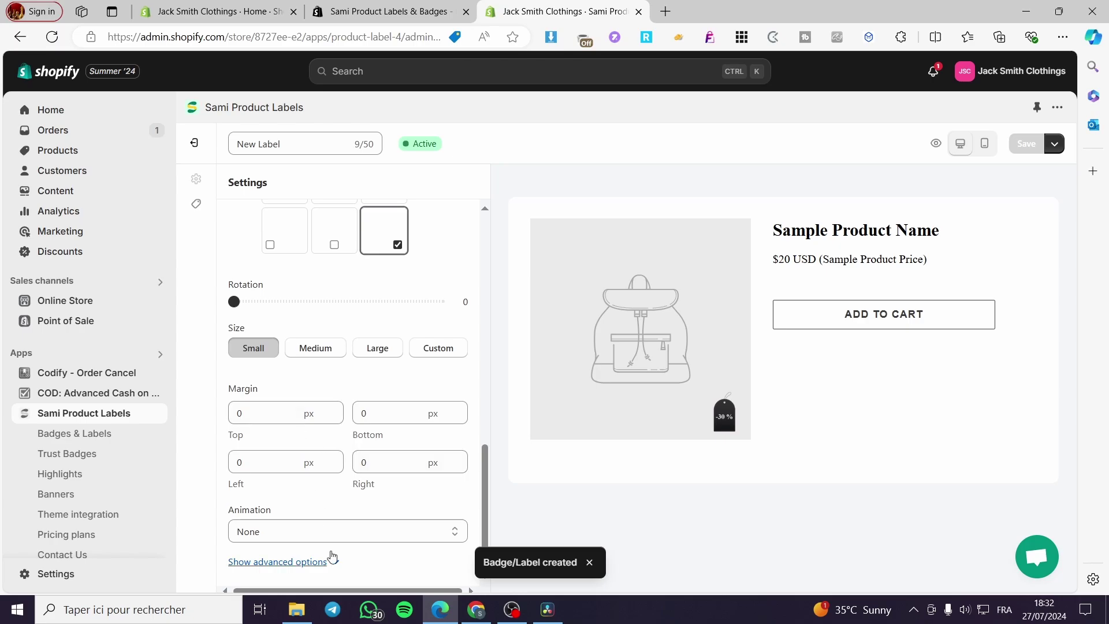
pyautogui.click(331, 559)
pyautogui.scroll(-7, 347, 512)
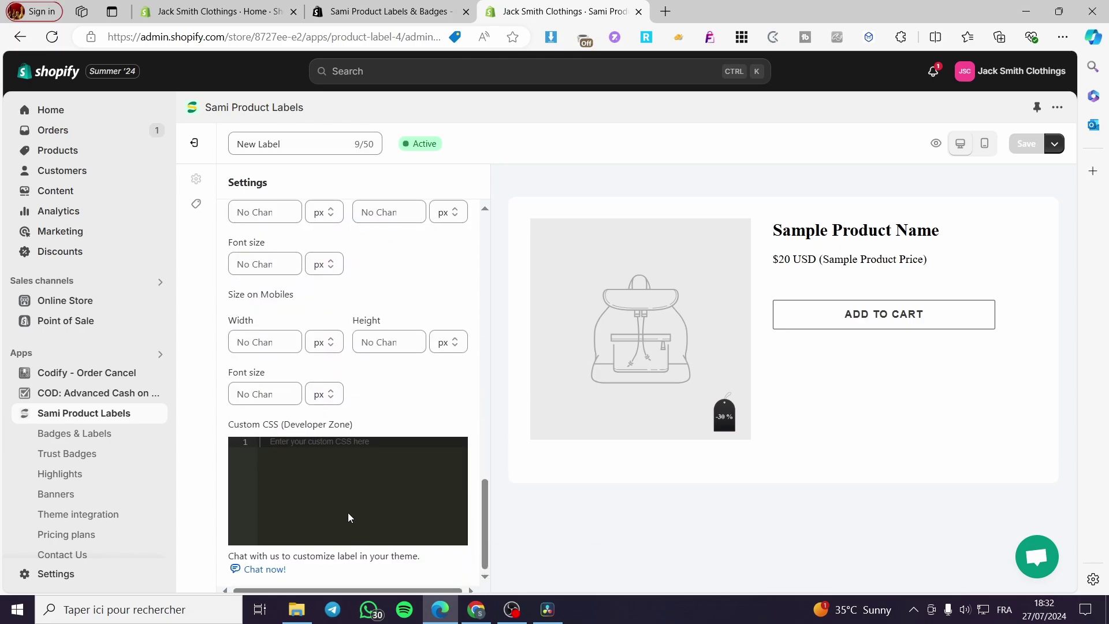
pyautogui.scroll(15, 347, 512)
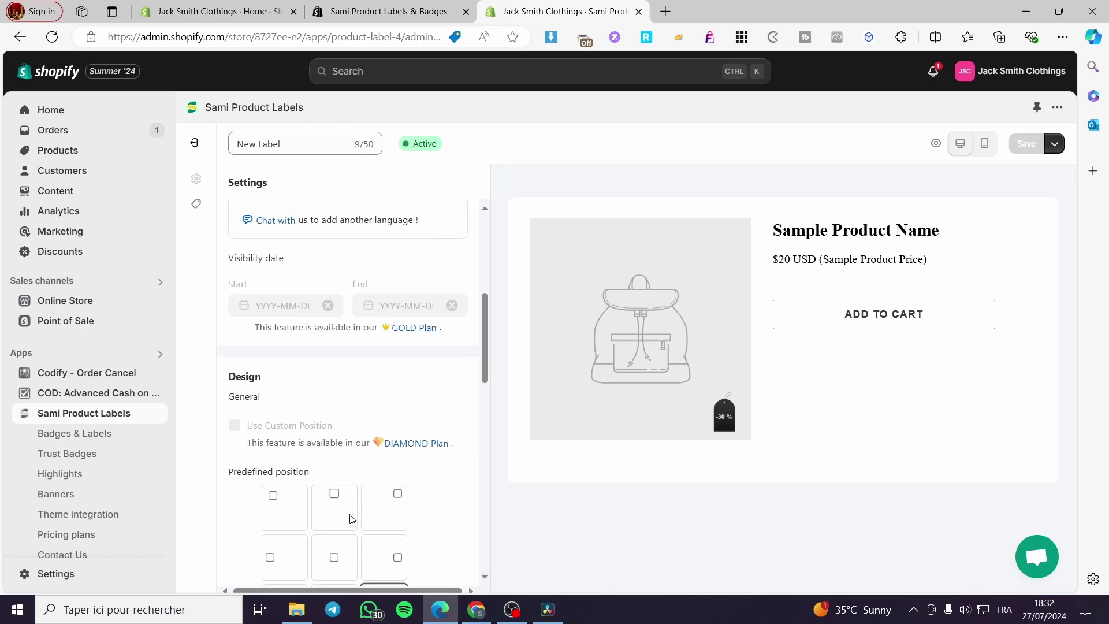
# Step: Set the label's display condition to all conditions, selected products, is equal to
pyautogui.click(197, 204)
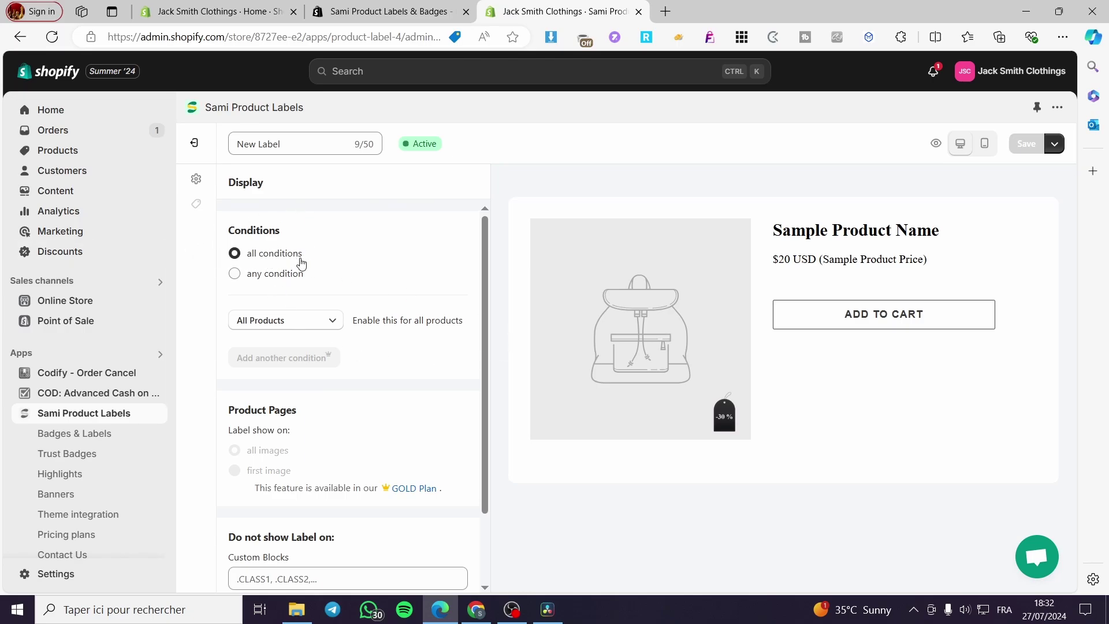
pyautogui.click(288, 276)
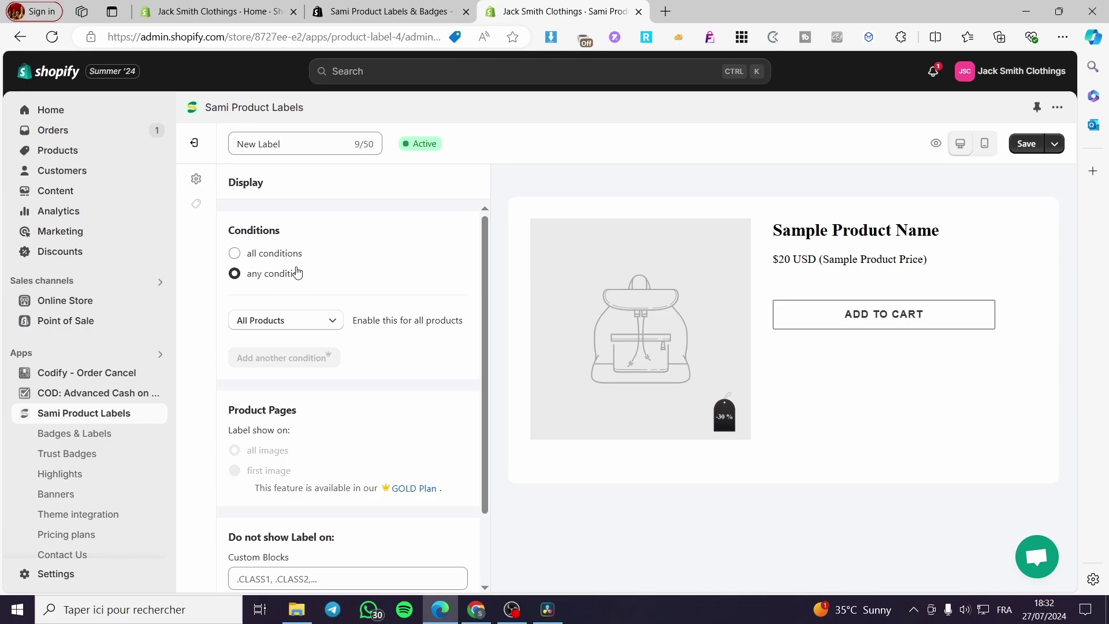
pyautogui.click(294, 255)
pyautogui.click(301, 325)
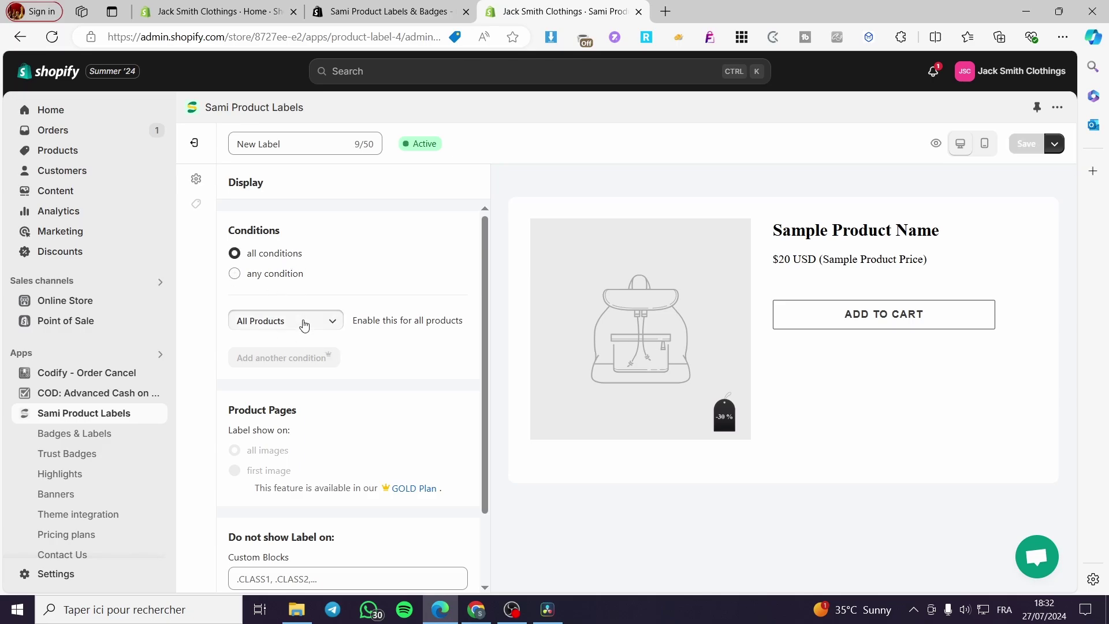
pyautogui.click(295, 374)
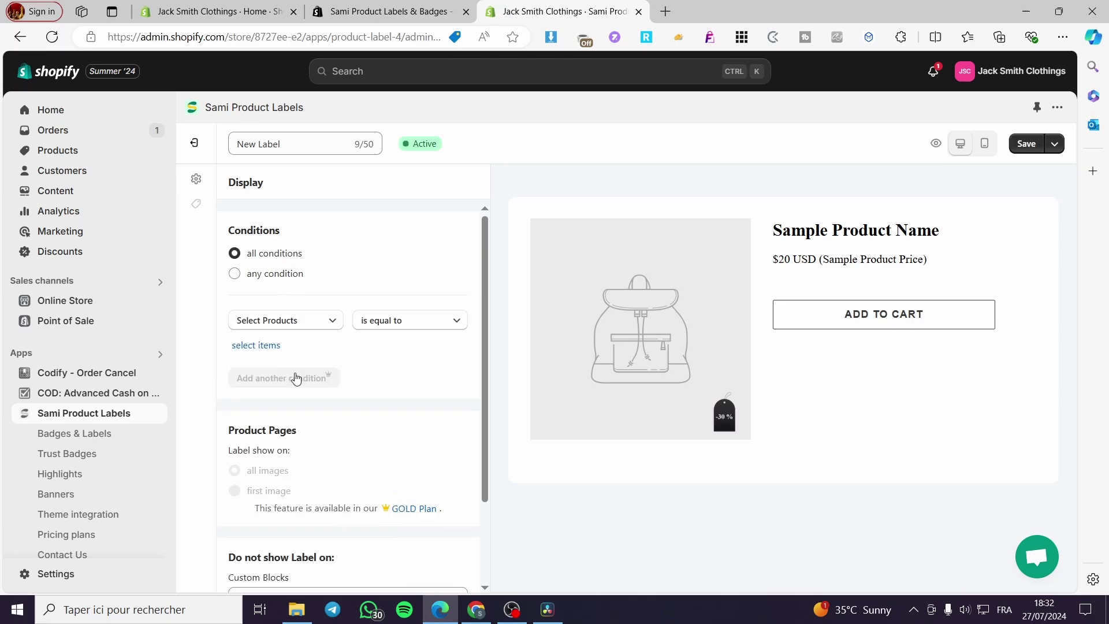
pyautogui.click(396, 324)
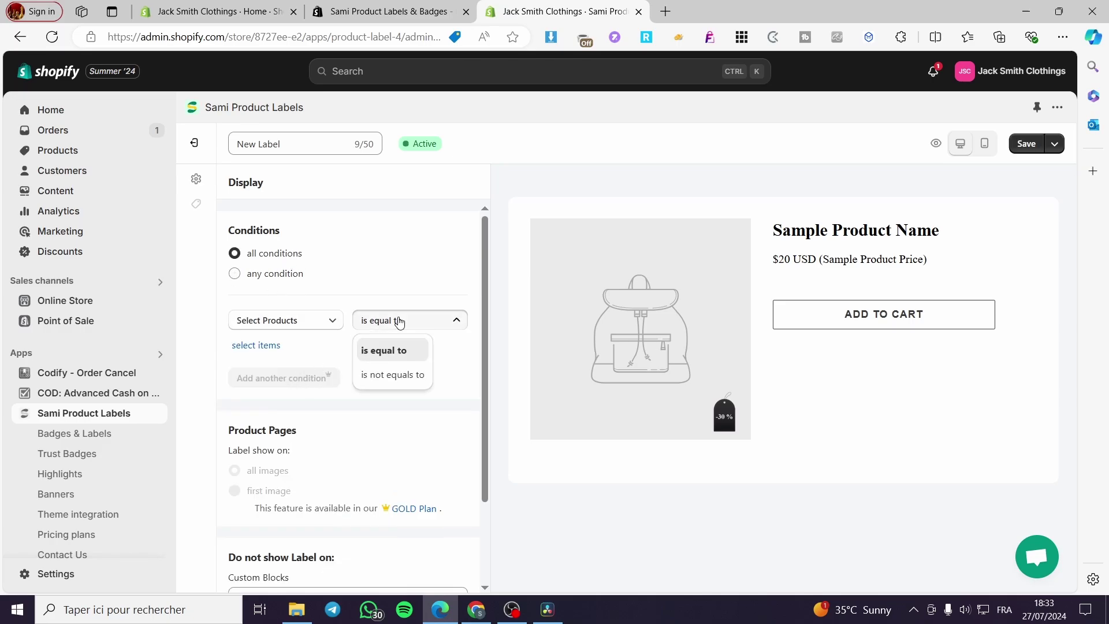
pyautogui.click(407, 355)
# Step: Pick the t-shirt product for the condition and save the label
pyautogui.click(256, 346)
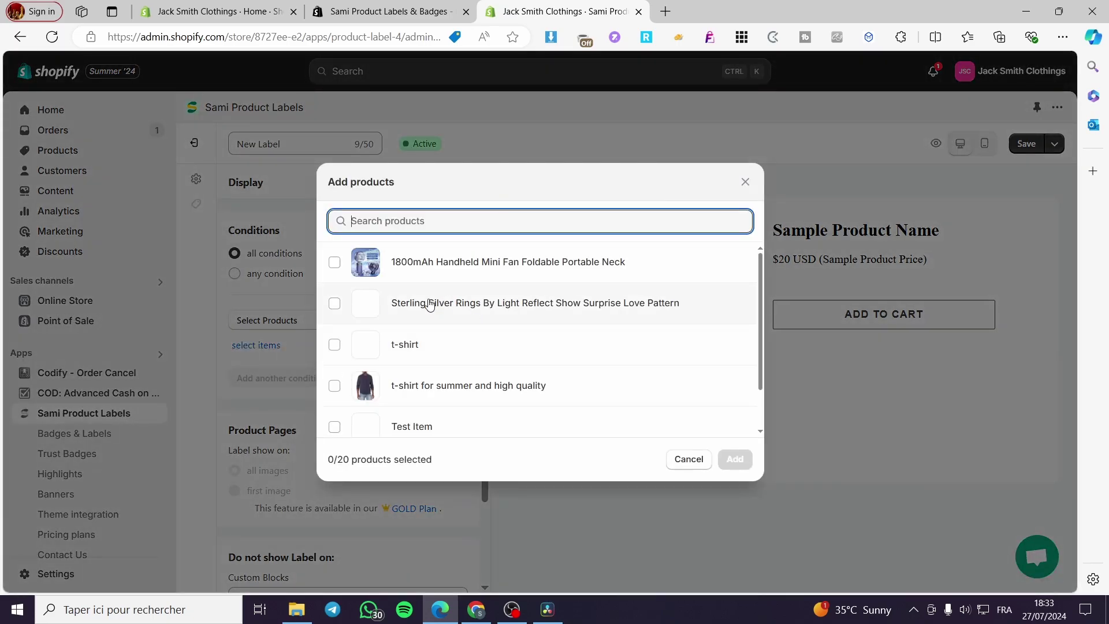
pyautogui.click(334, 345)
pyautogui.click(733, 459)
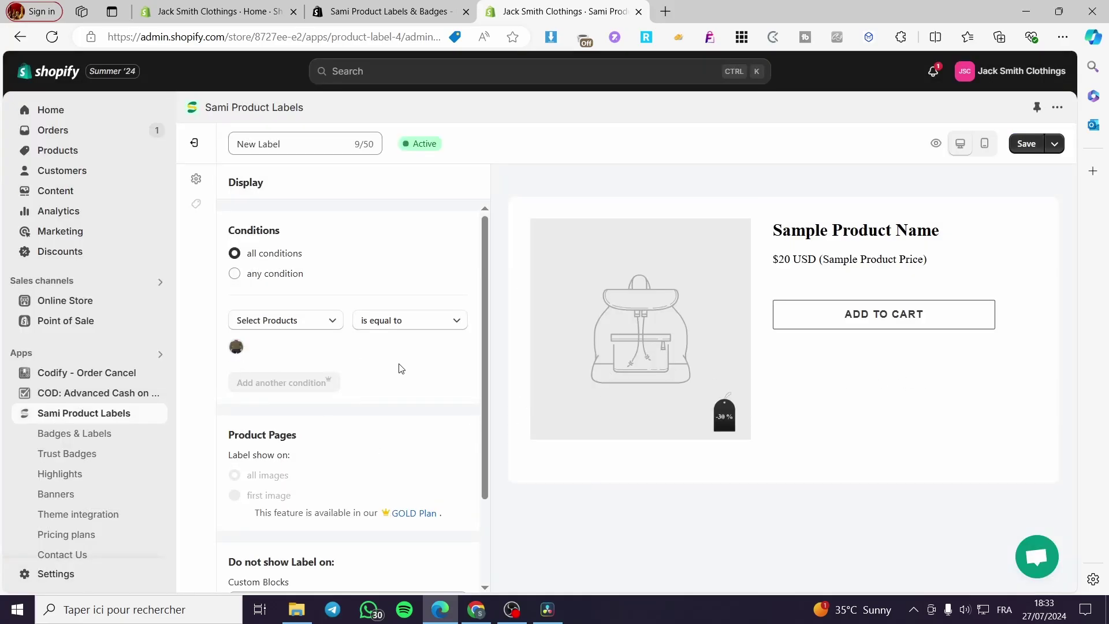
pyautogui.scroll(-2, 399, 442)
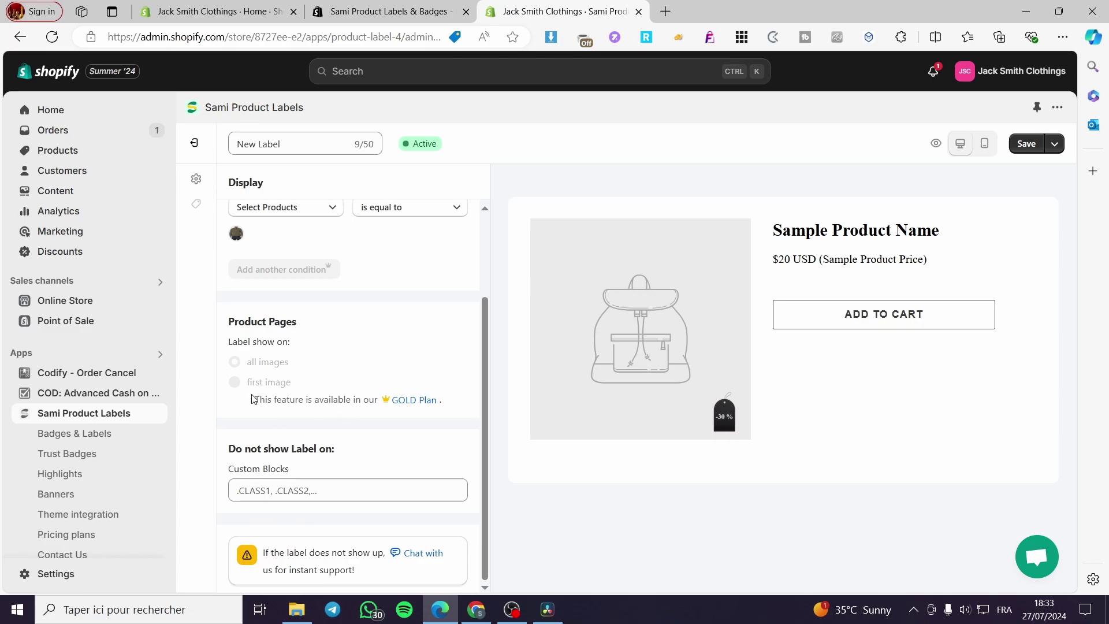
pyautogui.scroll(2, 339, 520)
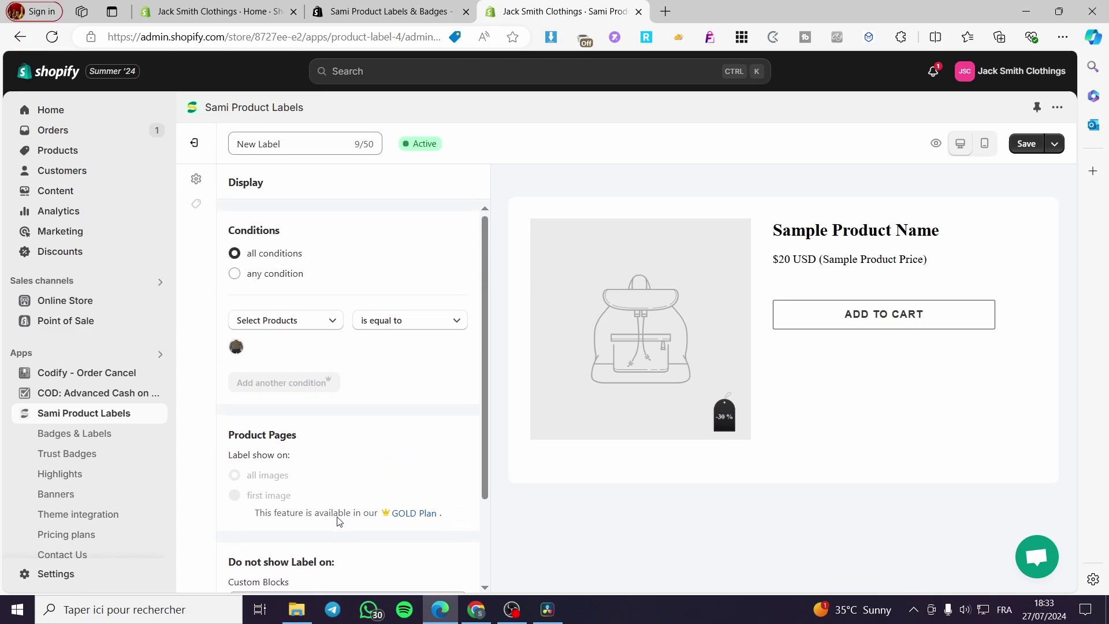
pyautogui.click(1026, 145)
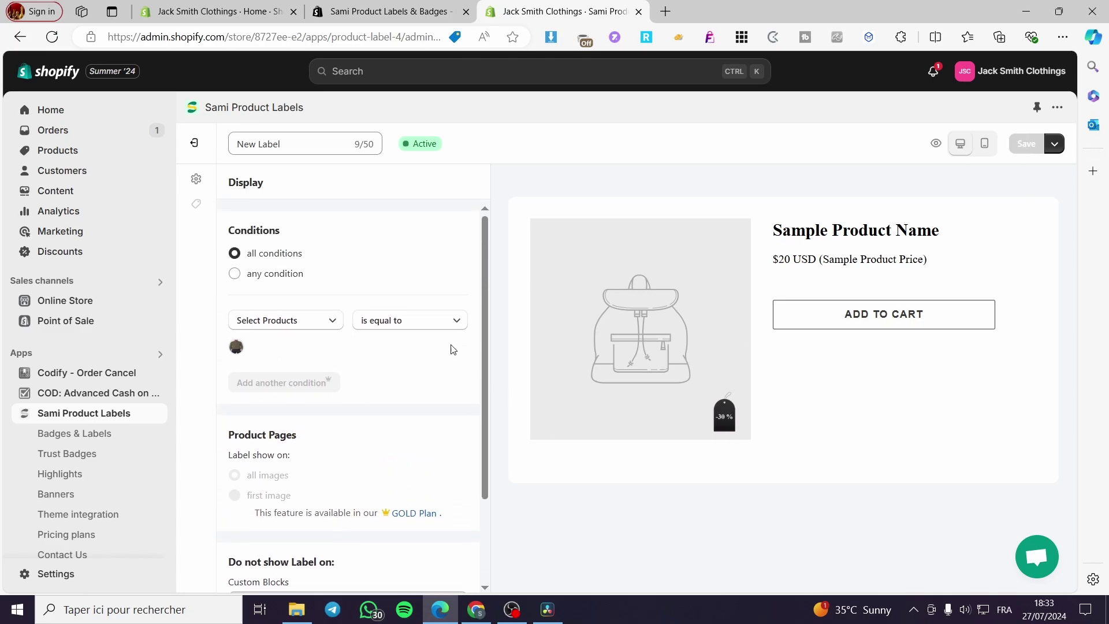
pyautogui.click(1055, 142)
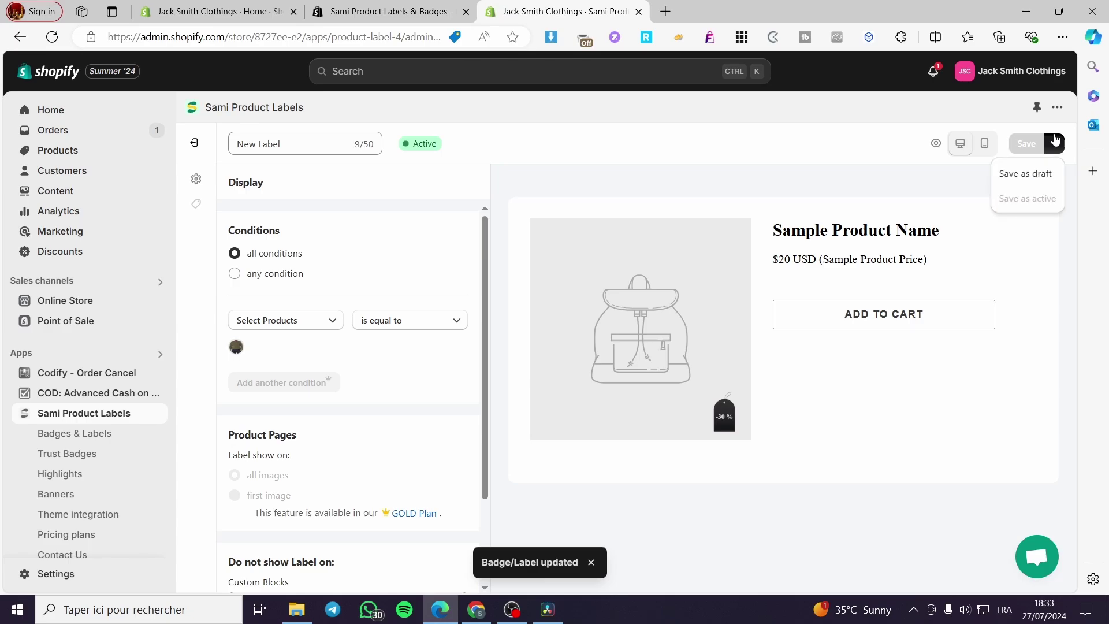
# Step: Exit the label editor and go through Badges & Labels to the Products list
pyautogui.click(192, 141)
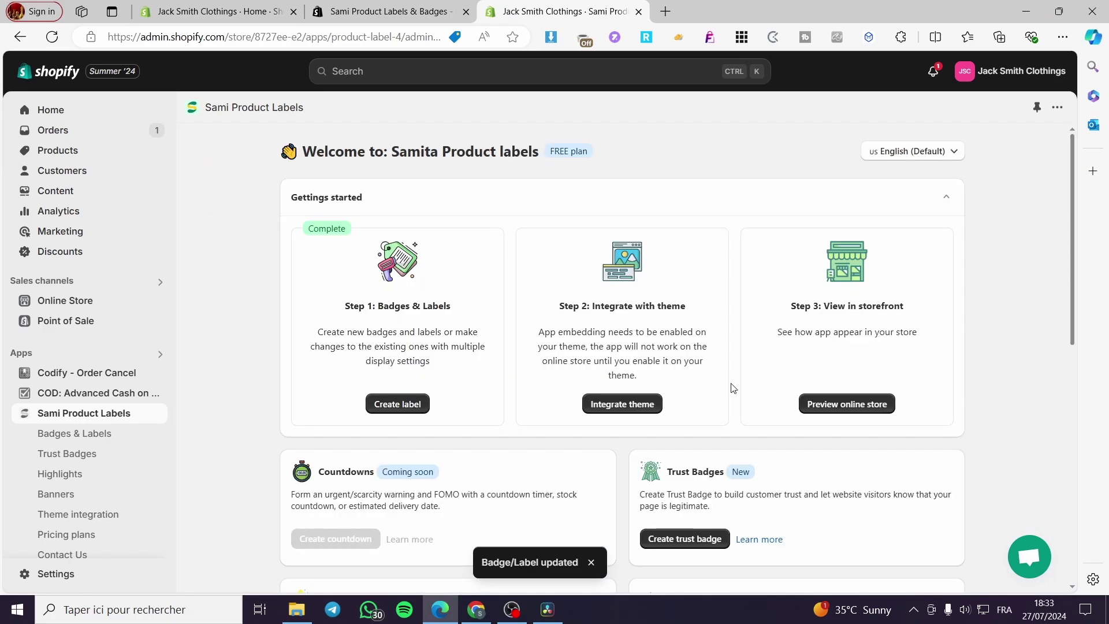
pyautogui.scroll(-6, 542, 368)
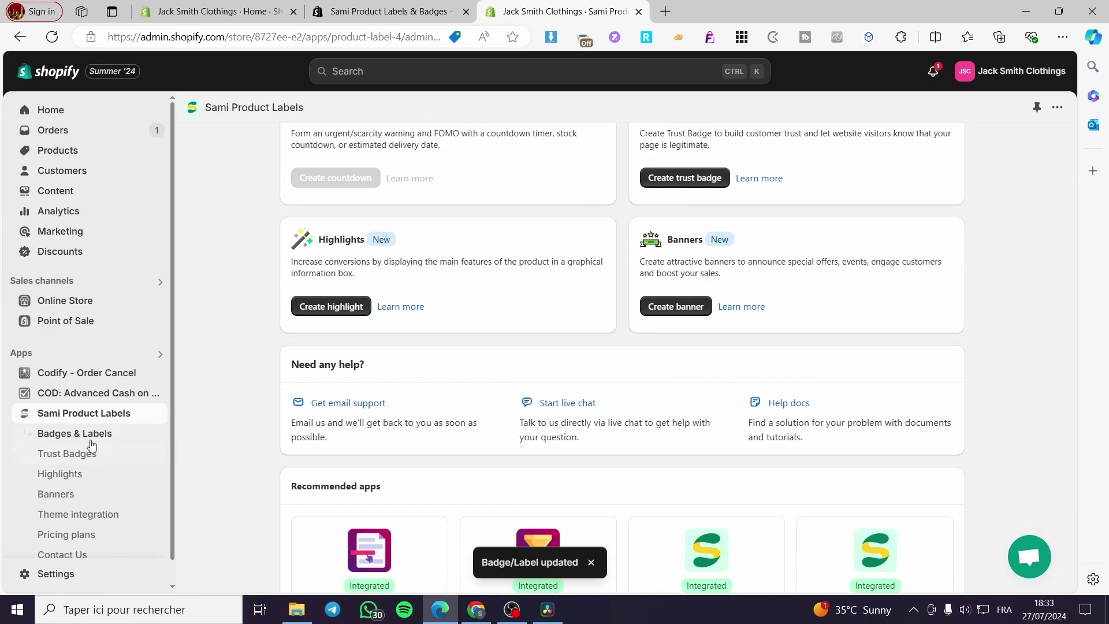
pyautogui.click(96, 441)
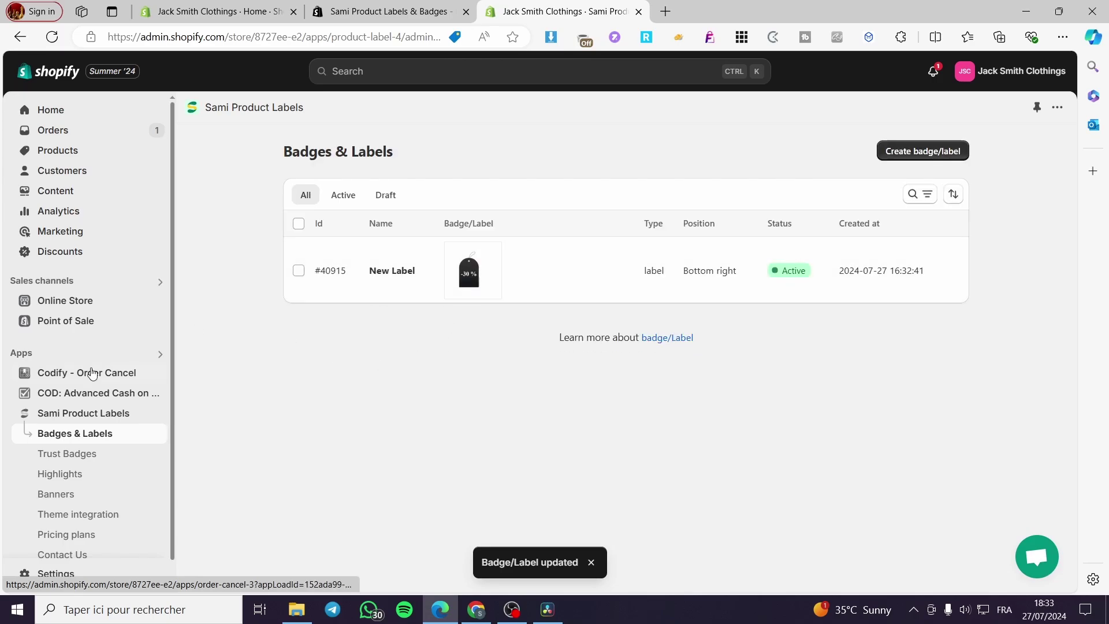
pyautogui.click(65, 150)
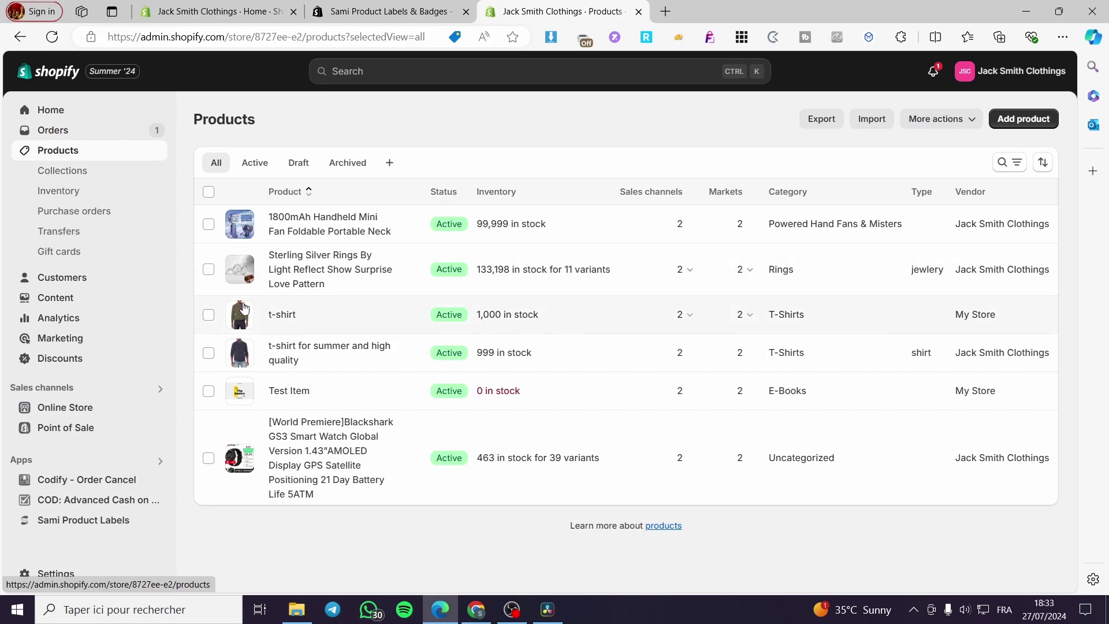
# Step: View the t-shirt on the online store, inspect its -30 % badge, and return to admin Products
pyautogui.click(316, 315)
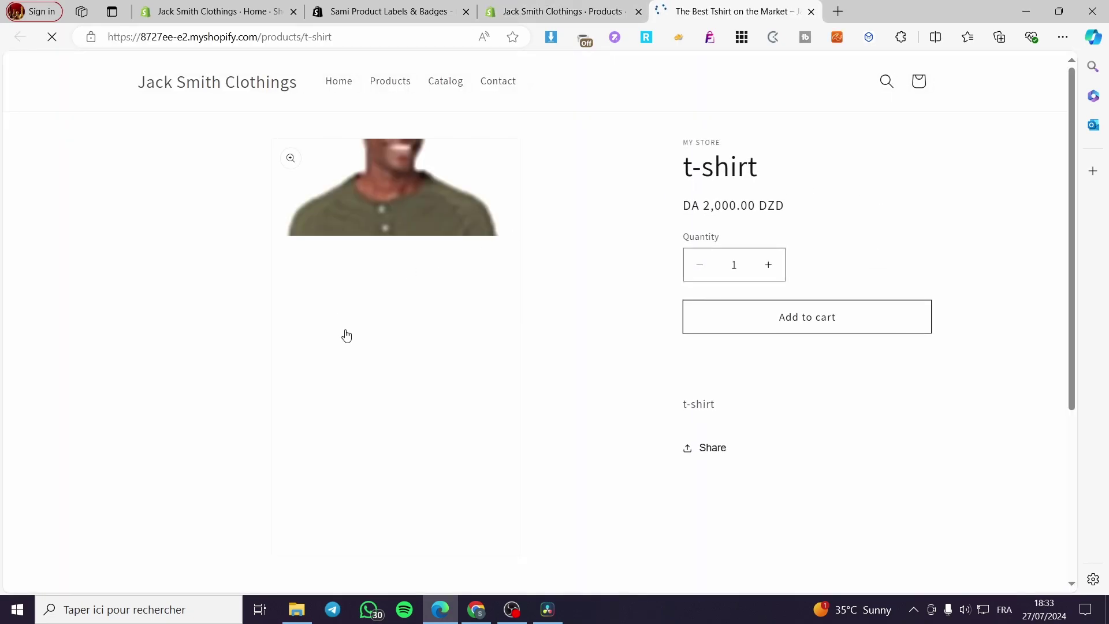
pyautogui.scroll(-2, 634, 348)
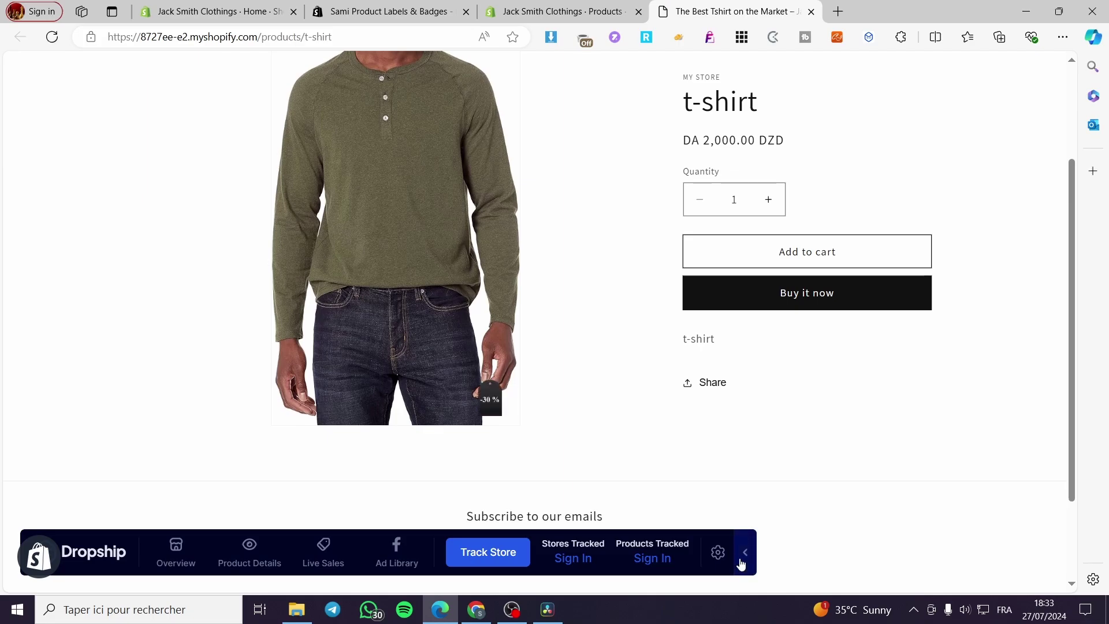
pyautogui.click(745, 553)
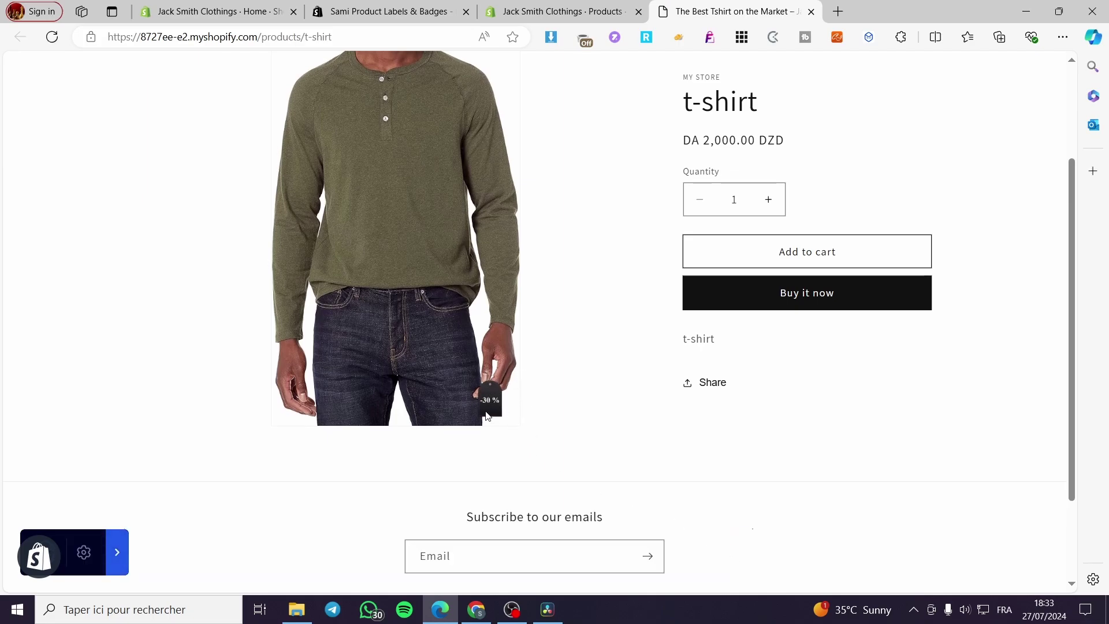
pyautogui.scroll(2, 522, 408)
pyautogui.scroll(-1, 455, 482)
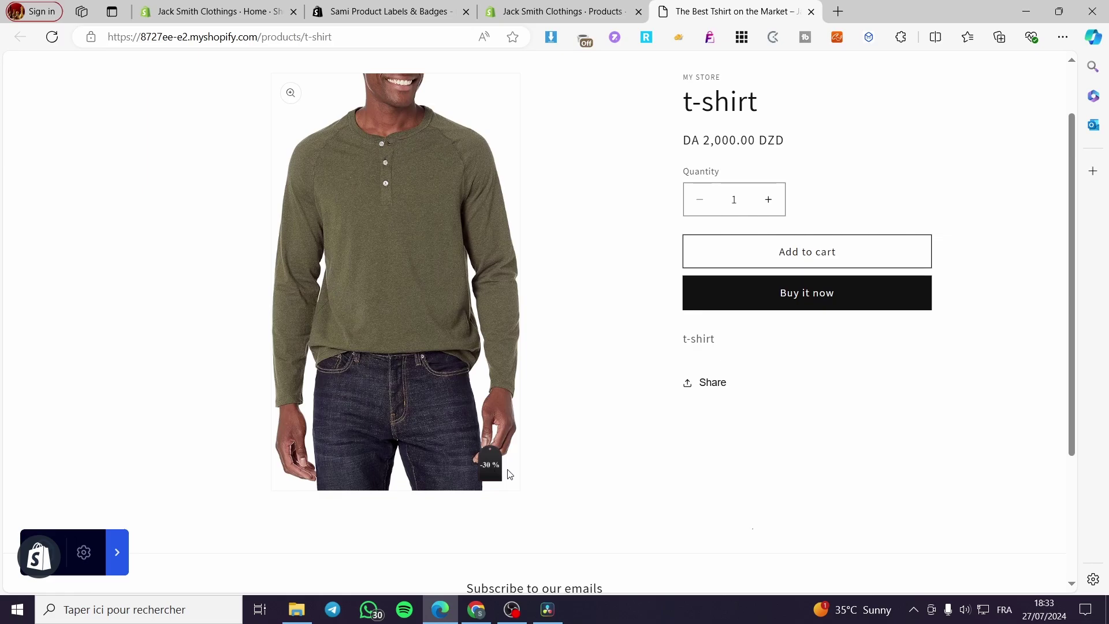
pyautogui.scroll(1, 495, 372)
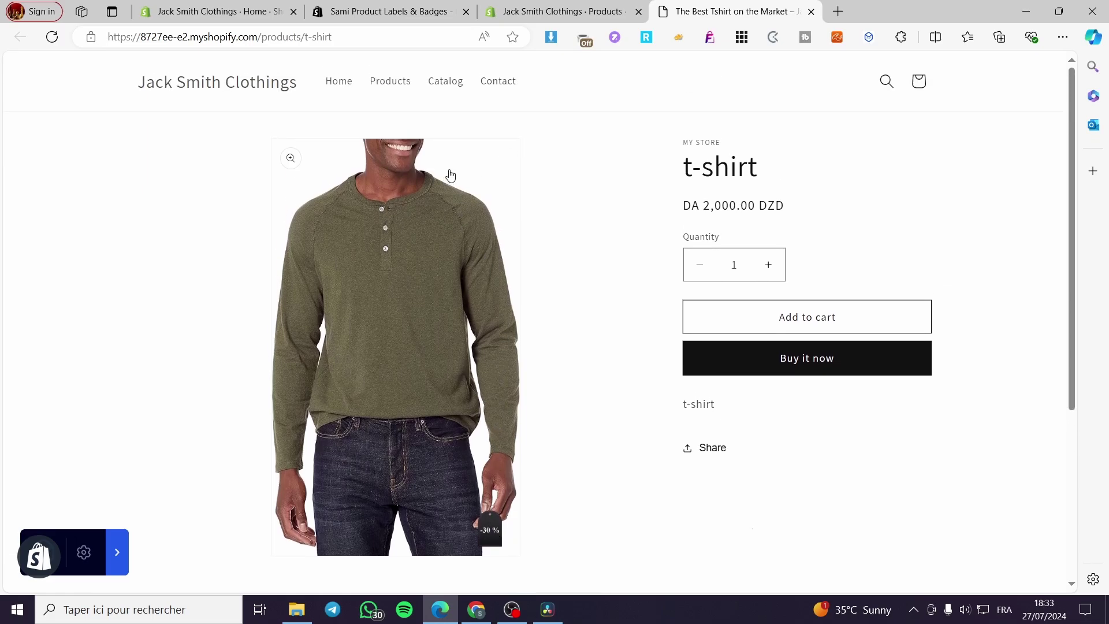
pyautogui.click(594, 10)
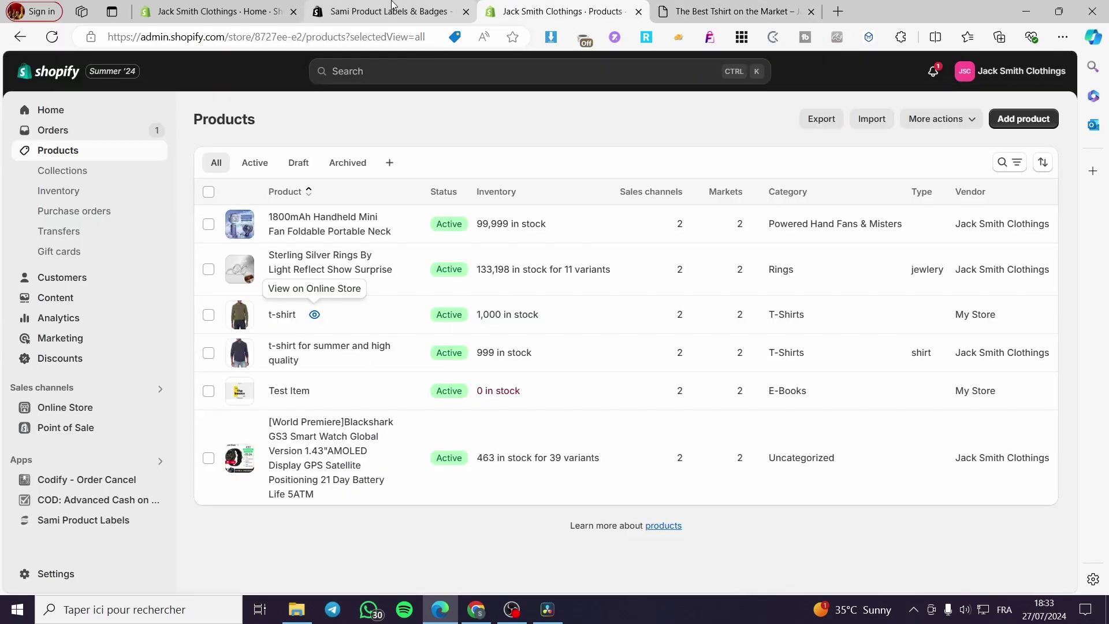
# Step: Close the App Store tab and open New Label from Sami Product Labels' Badges & Labels
pyautogui.click(454, 12)
pyautogui.click(465, 12)
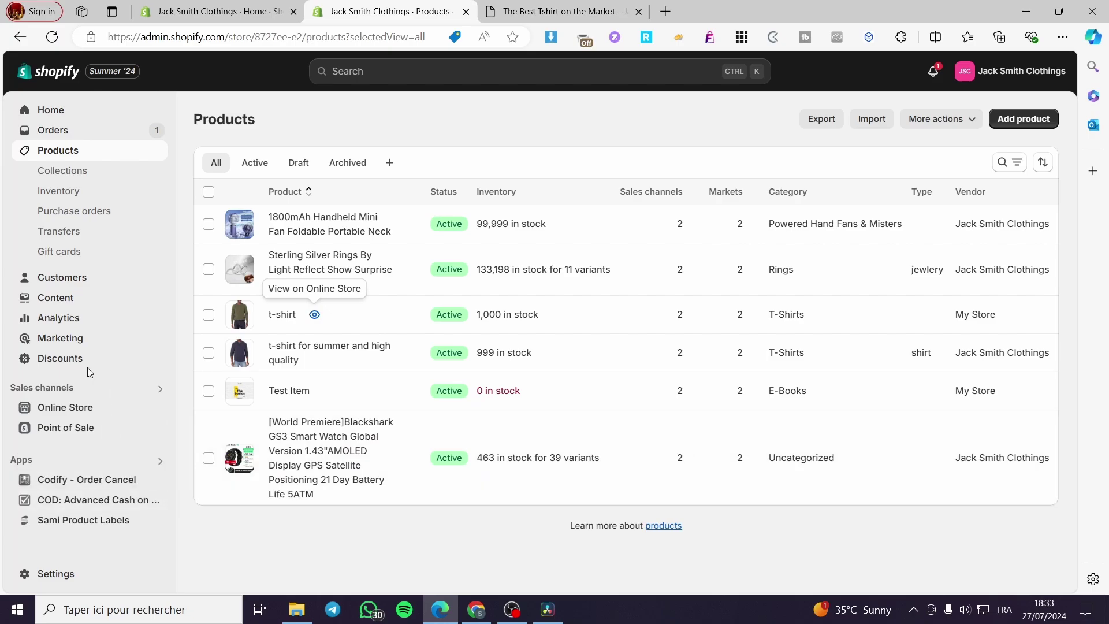
pyautogui.click(87, 521)
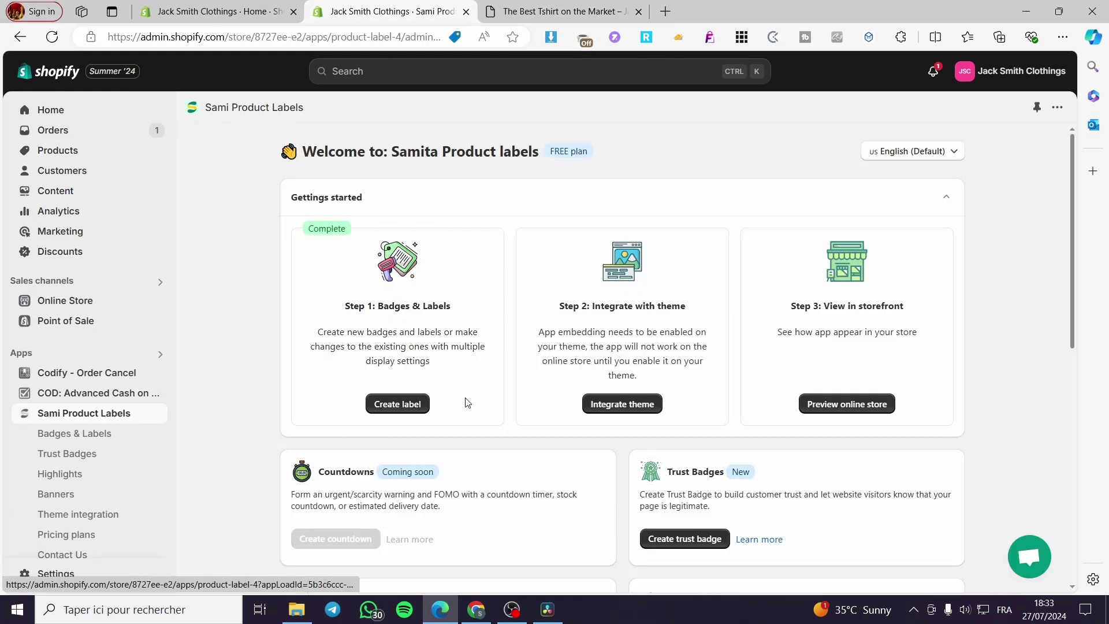
pyautogui.scroll(-3, 477, 414)
pyautogui.click(87, 432)
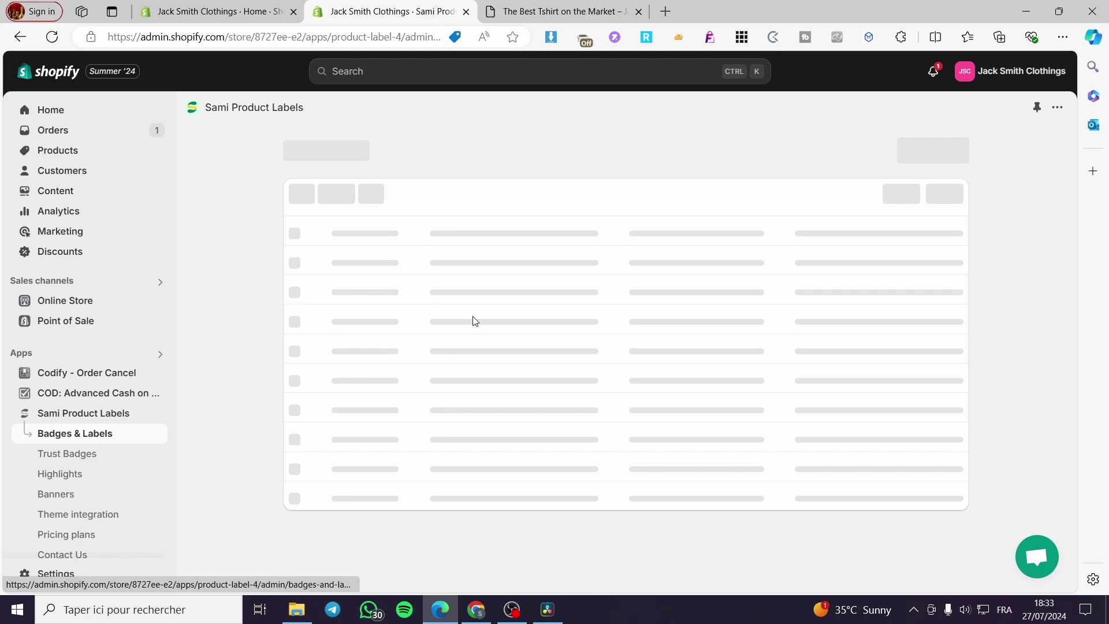
pyautogui.click(406, 271)
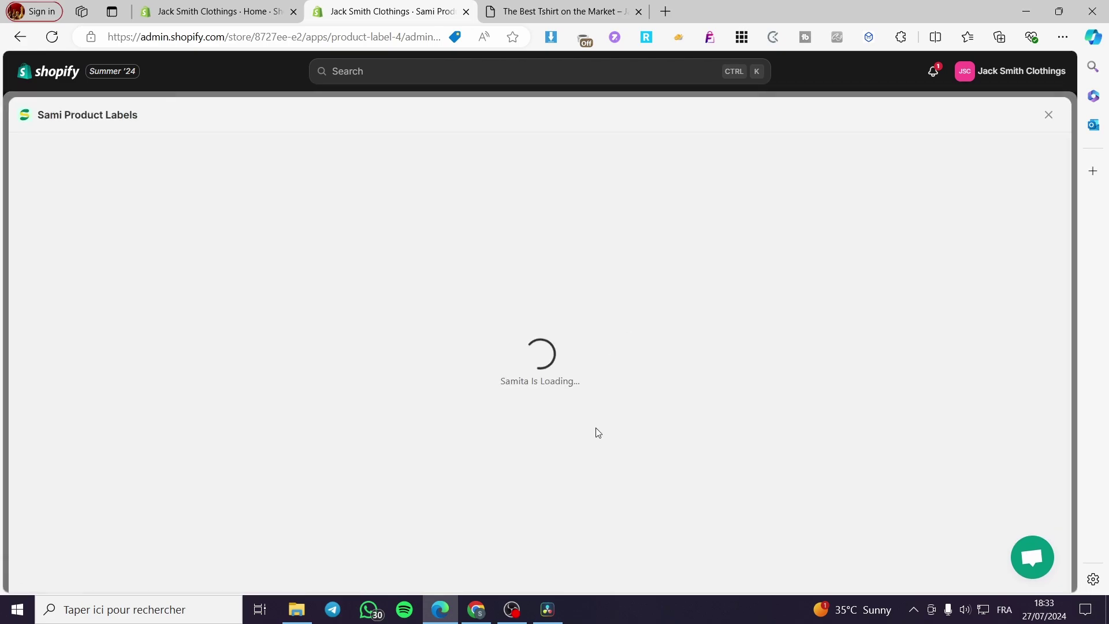
# Step: Position the label at the image's top-left, save, and reload the t-shirt storefront page
pyautogui.scroll(-10, 168, 436)
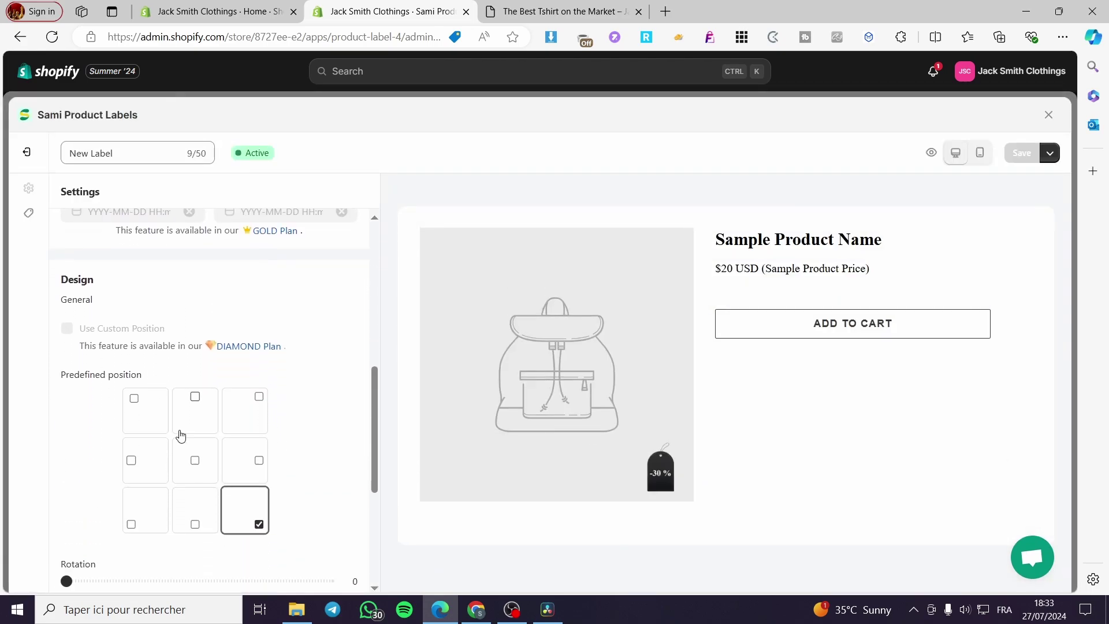
pyautogui.scroll(1, 146, 411)
pyautogui.click(148, 417)
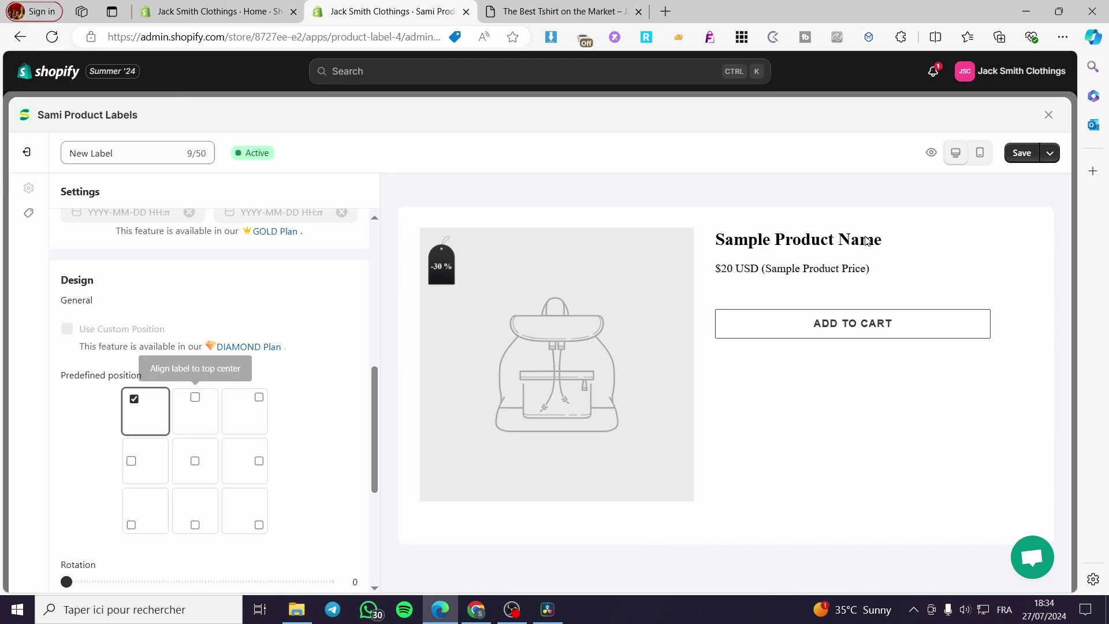
pyautogui.click(1020, 152)
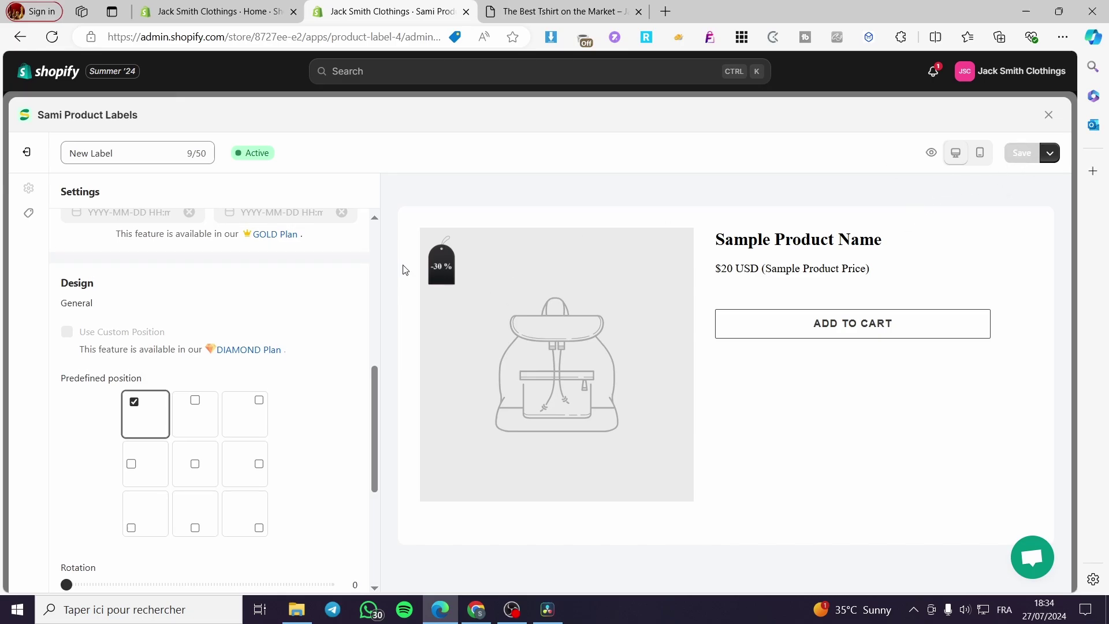
pyautogui.click(552, 10)
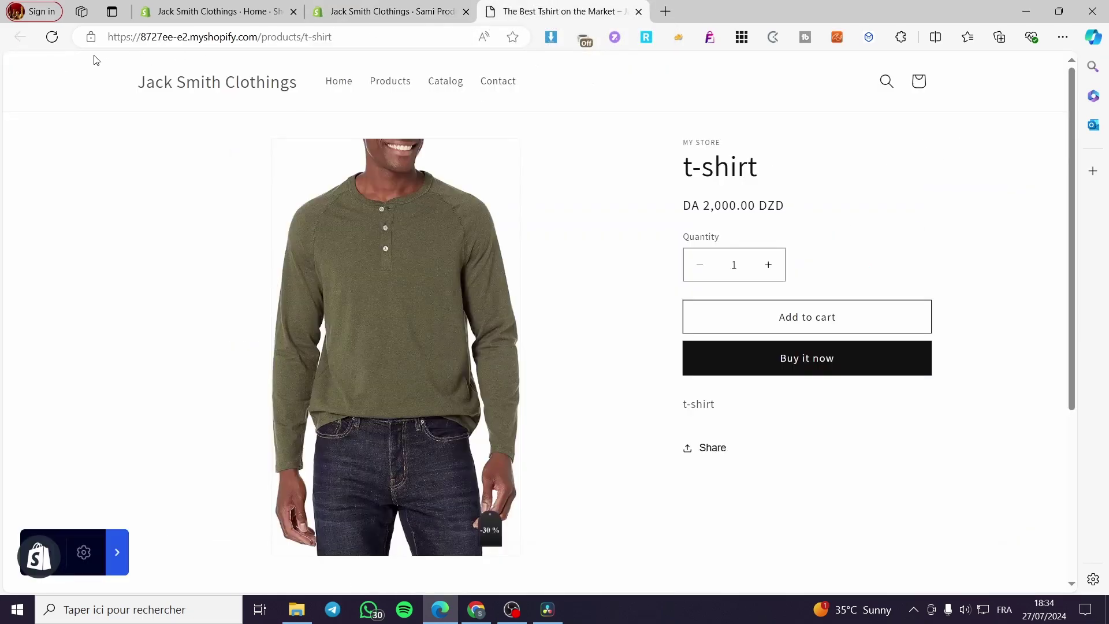
pyautogui.click(51, 30)
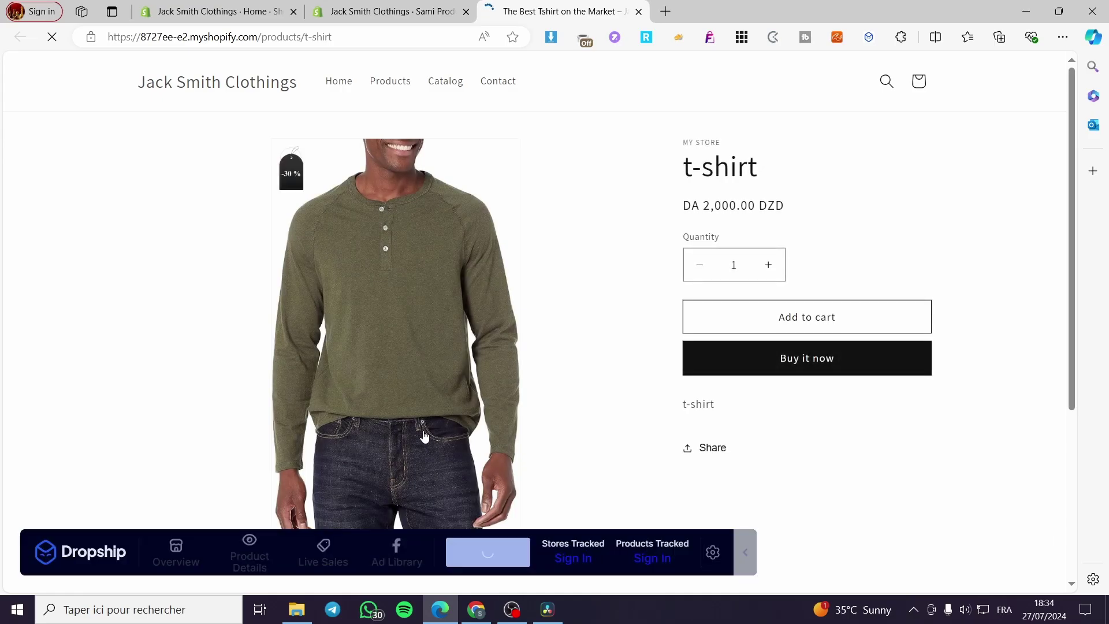